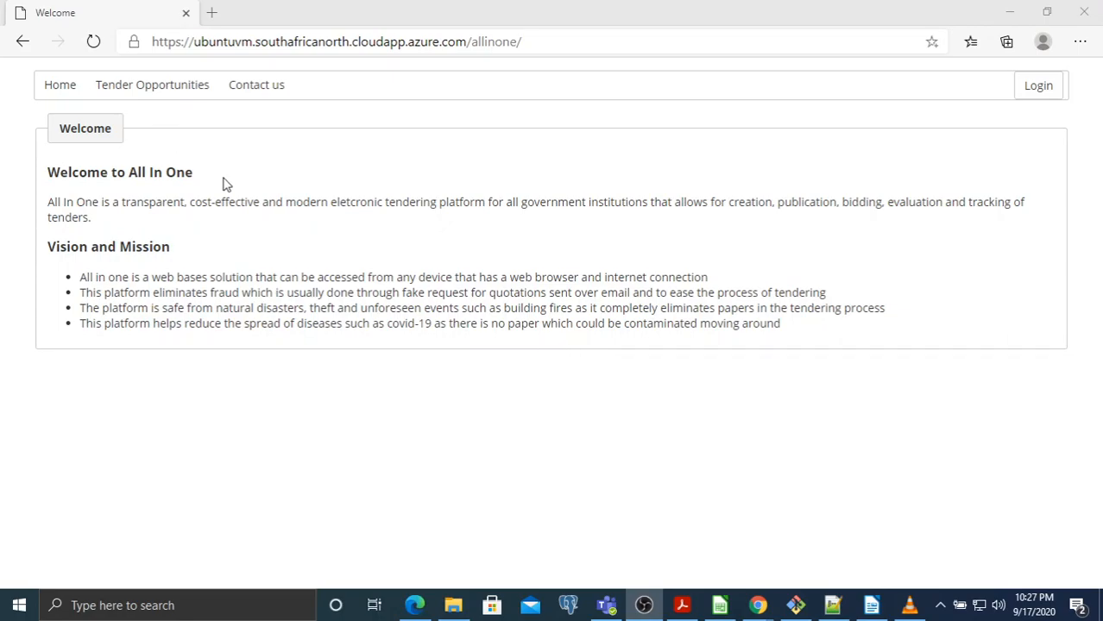
Search all tenders, open 'Supply of electronic devices', and list all its bids
left_click(130, 90)
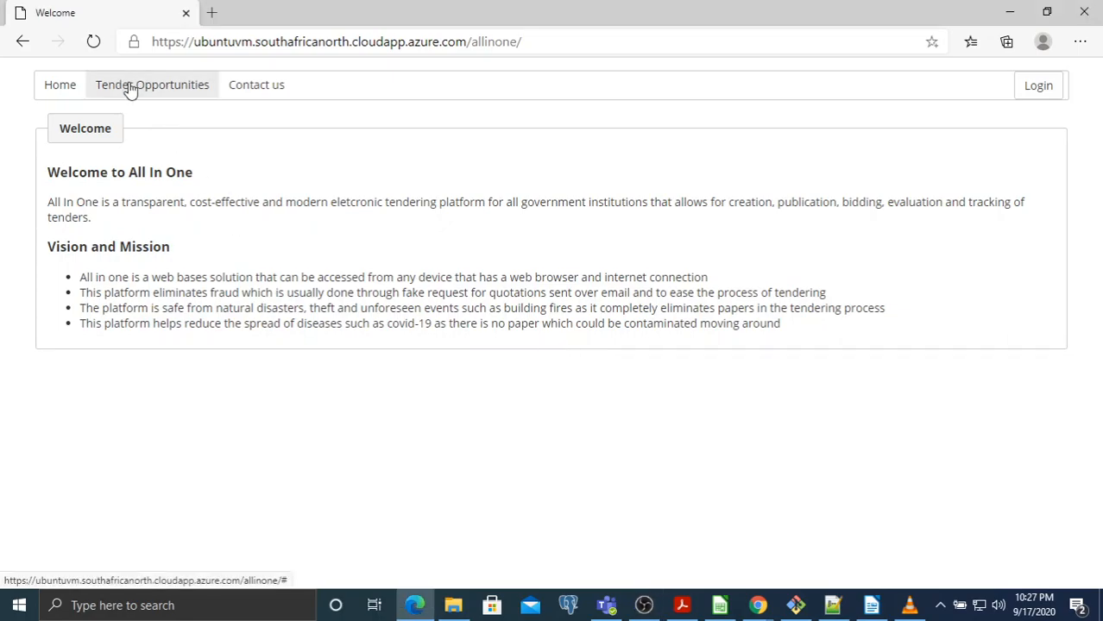
left_click(130, 86)
left_click(304, 412)
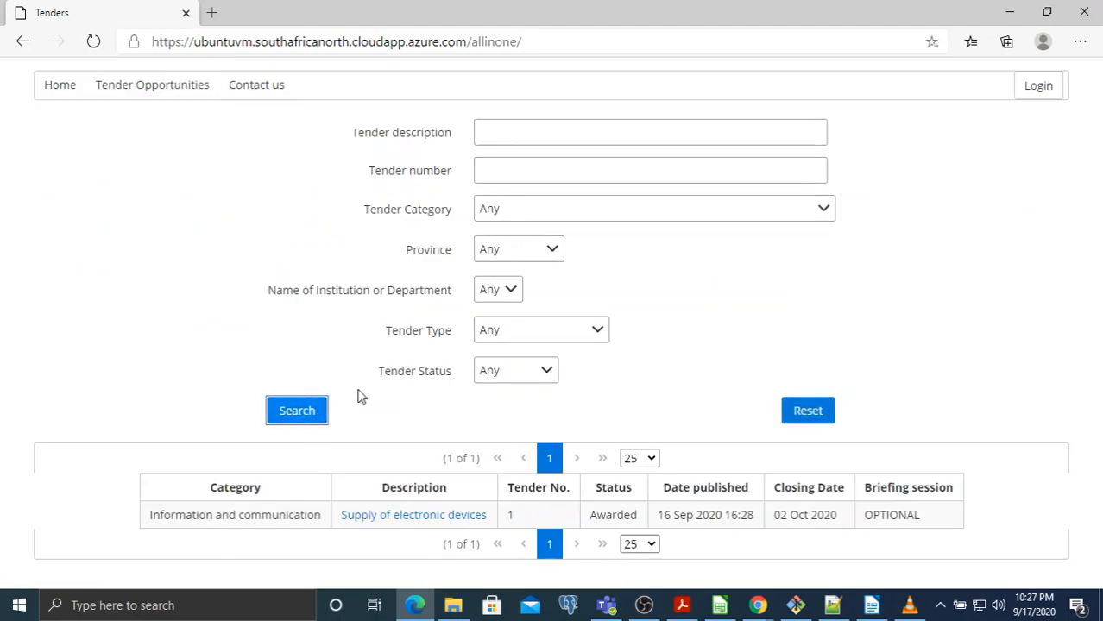
left_click(436, 518)
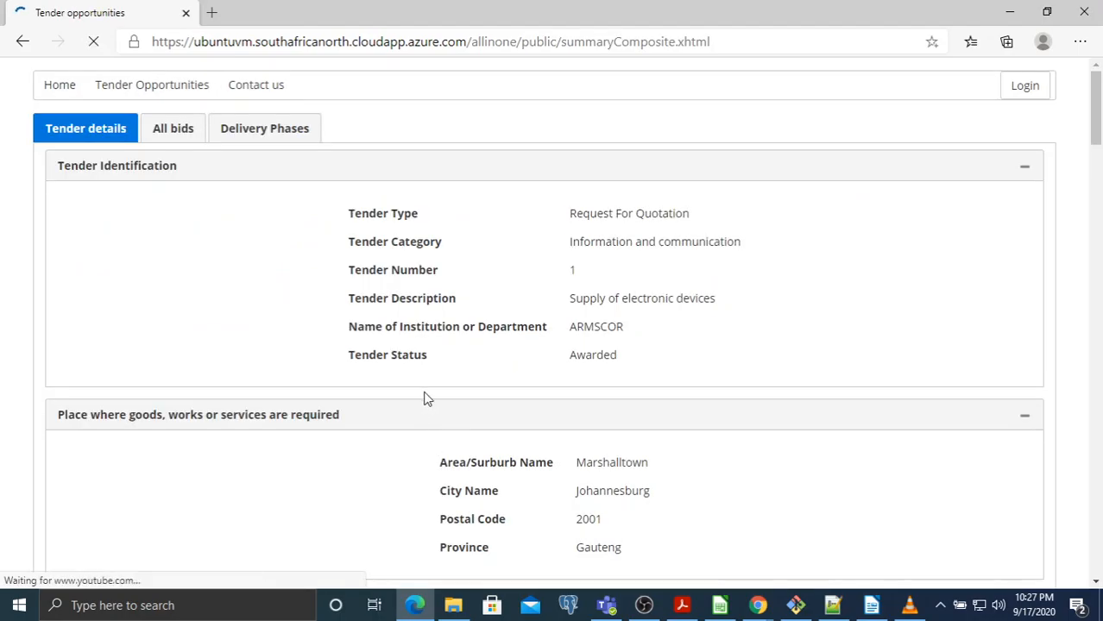
scroll(423, 397, "down", 1)
scroll(363, 328, "up", 1)
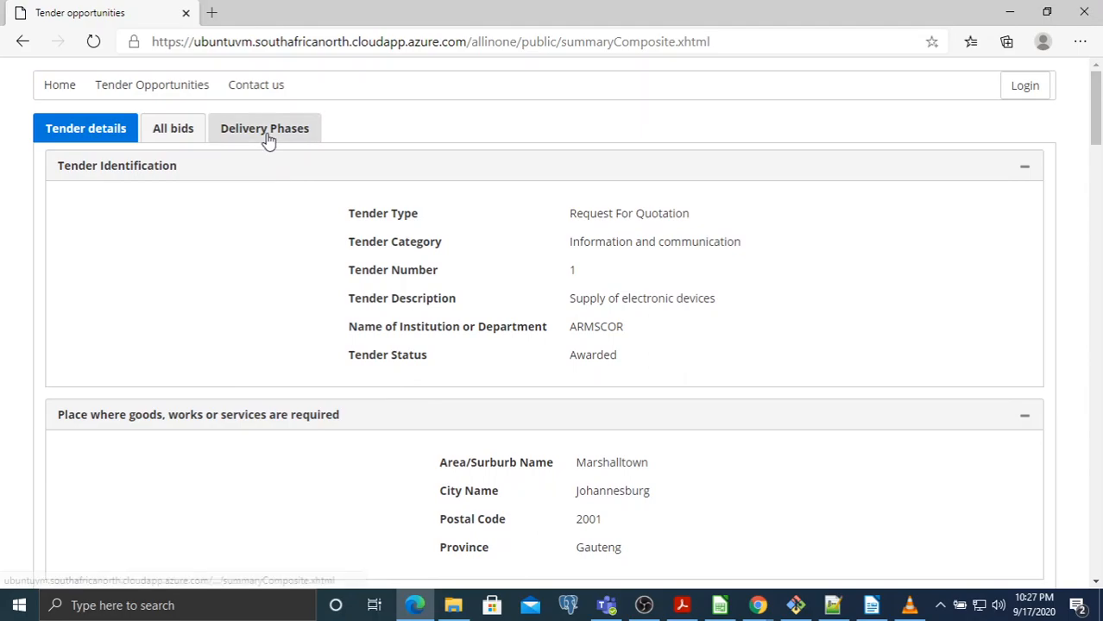
left_click(171, 132)
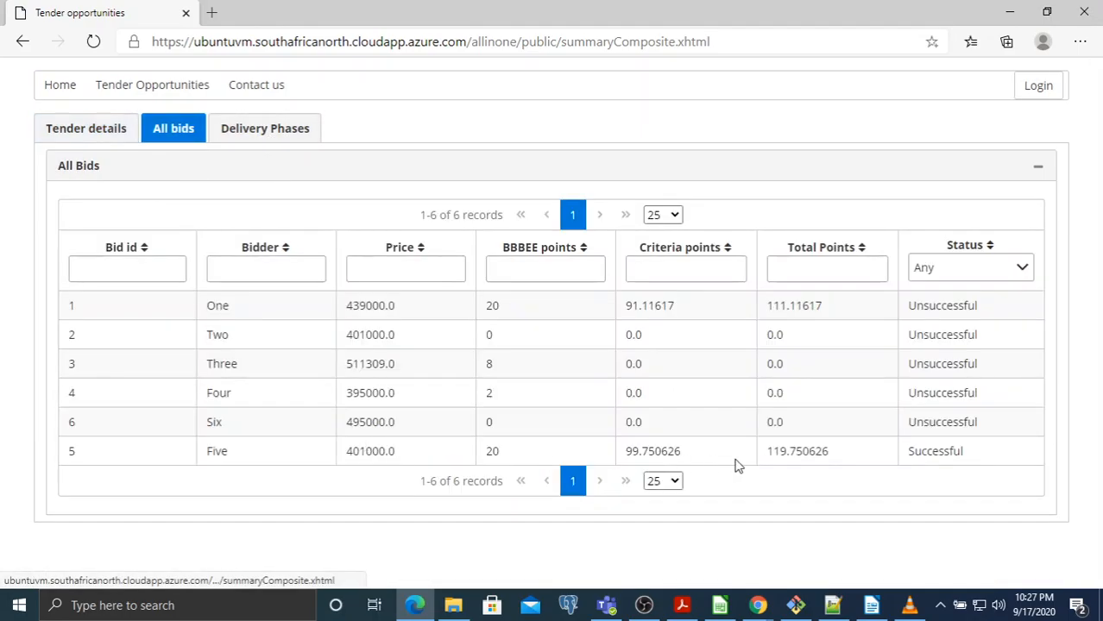
Highlight bidder Five's Successful status and 119.750626 points in the bids list
double_click(924, 454)
left_click(979, 459)
left_click_drag(979, 459, 287, 444)
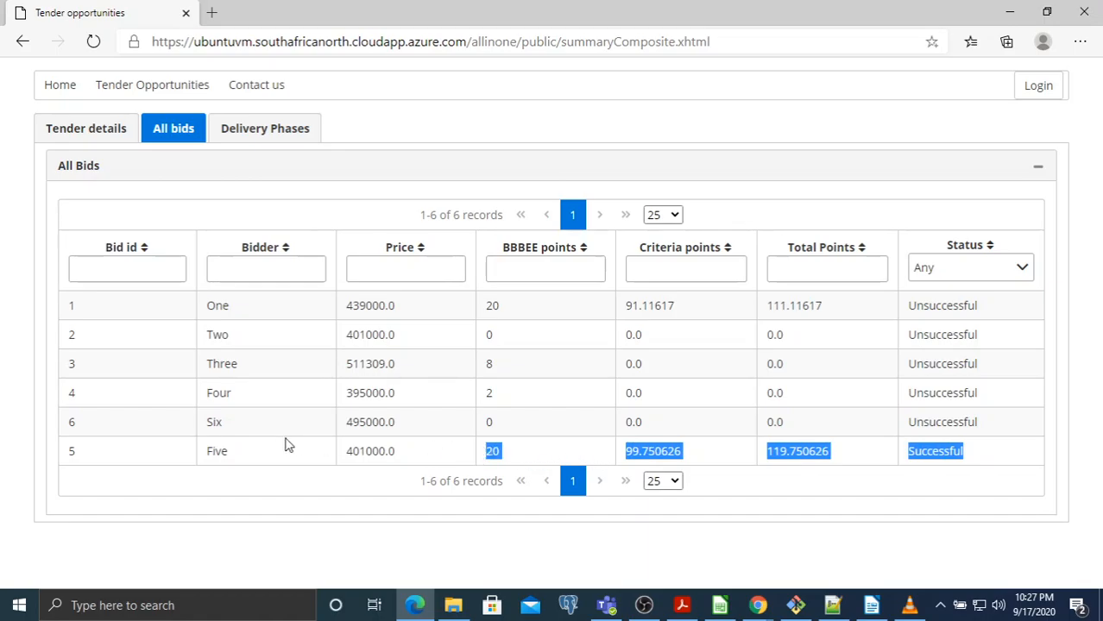
double_click(217, 457)
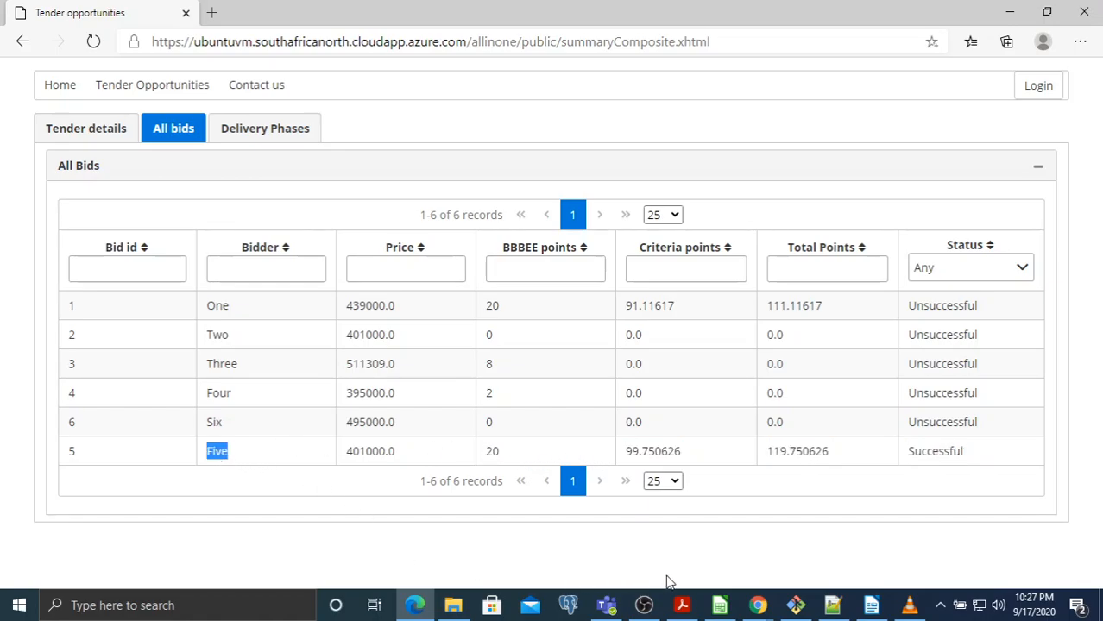
In the supplier spreadsheet, remove the background fill colour from the whole sheet
left_click(716, 607)
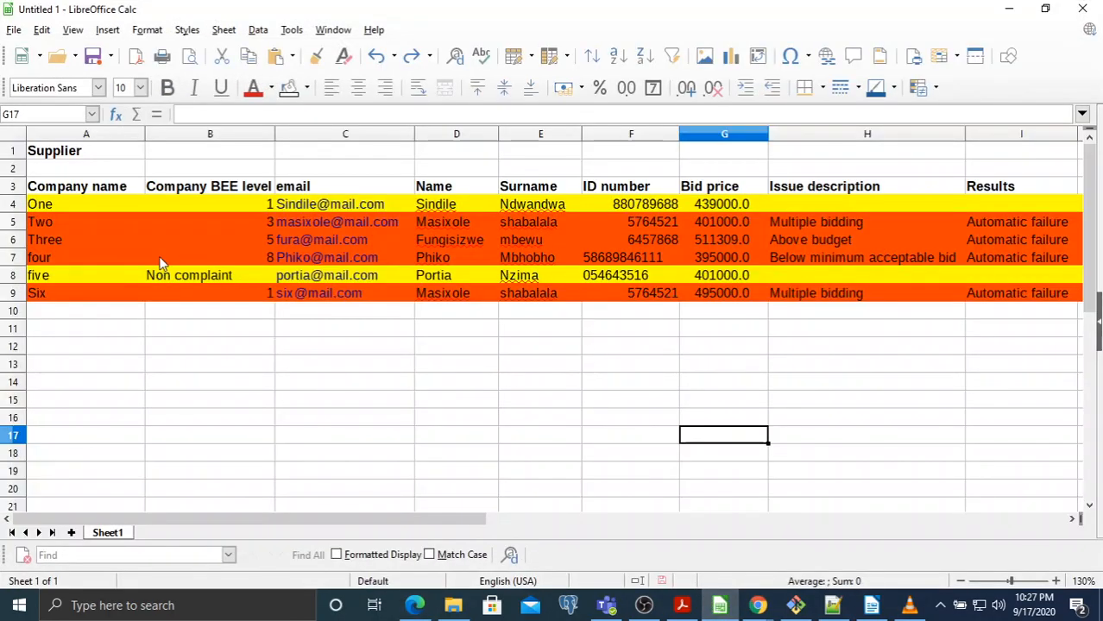
left_click(14, 276)
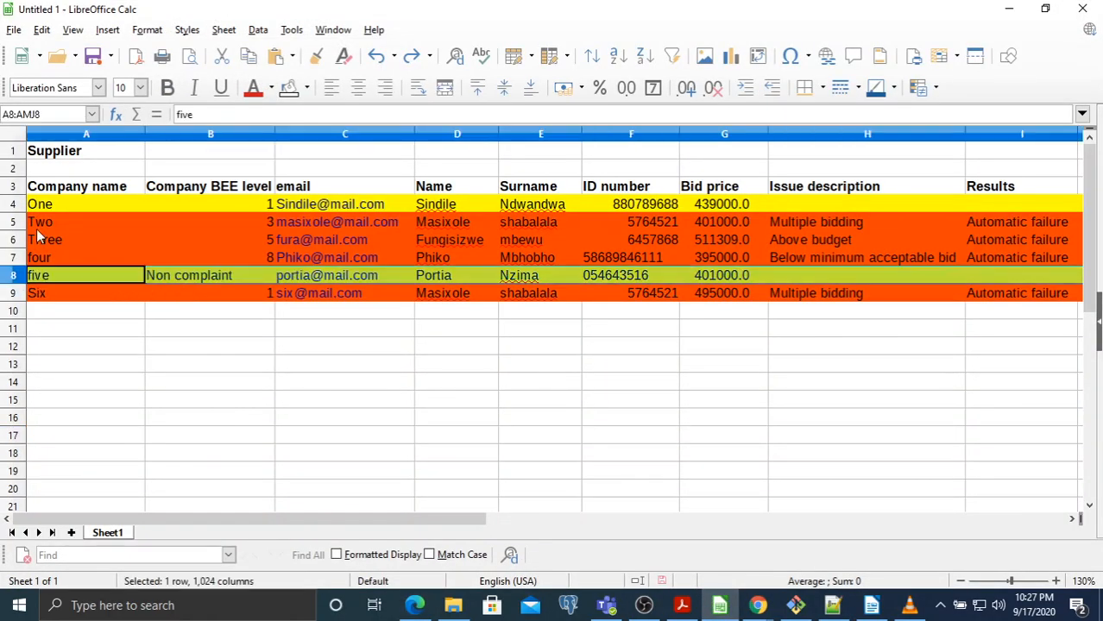
left_click(12, 135)
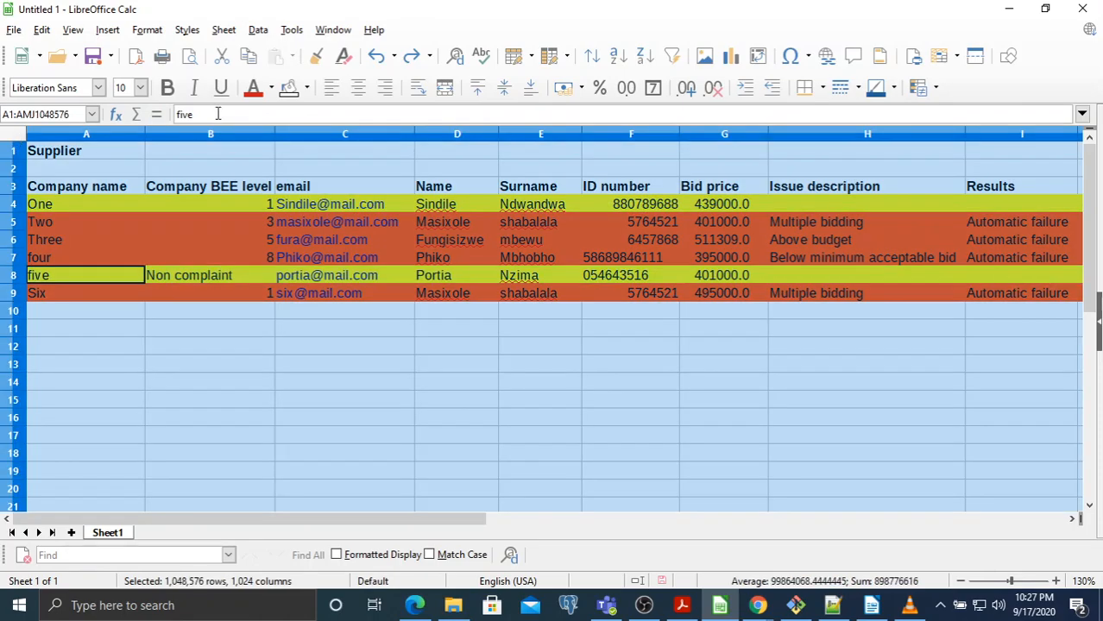
left_click(288, 87)
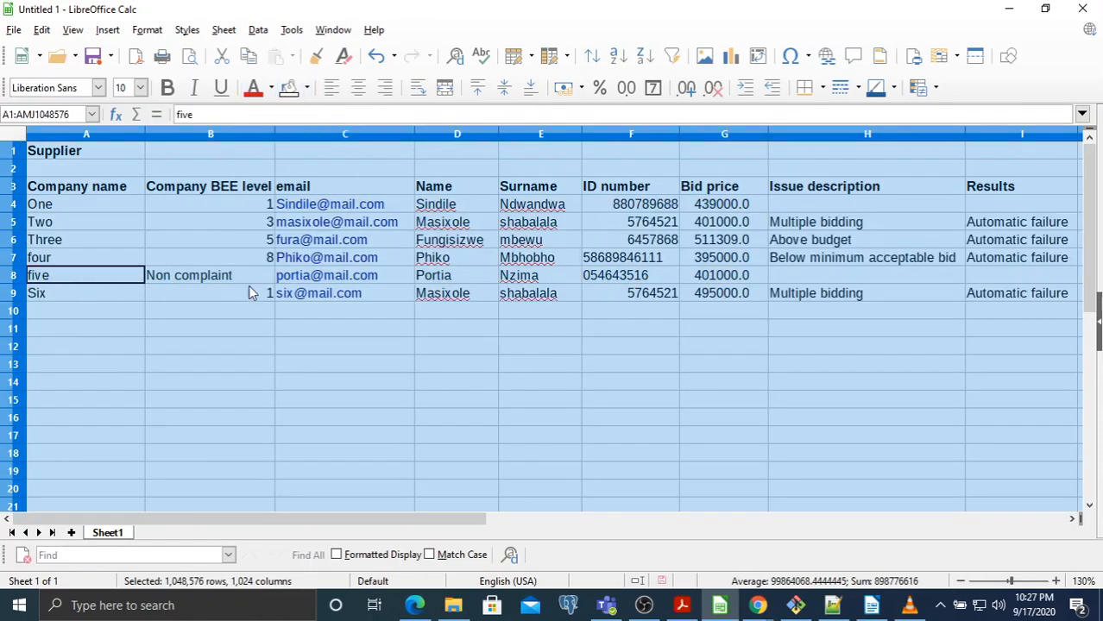
left_click(392, 275)
Fill supplier five's row 8 with orange background colour
left_click(14, 276)
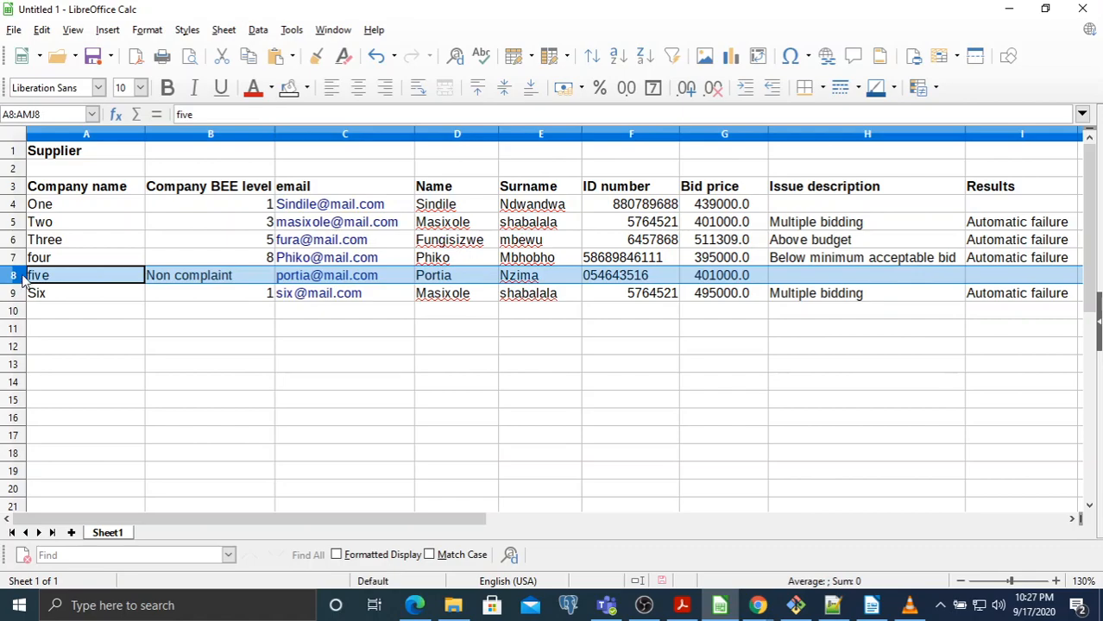
left_click(306, 87)
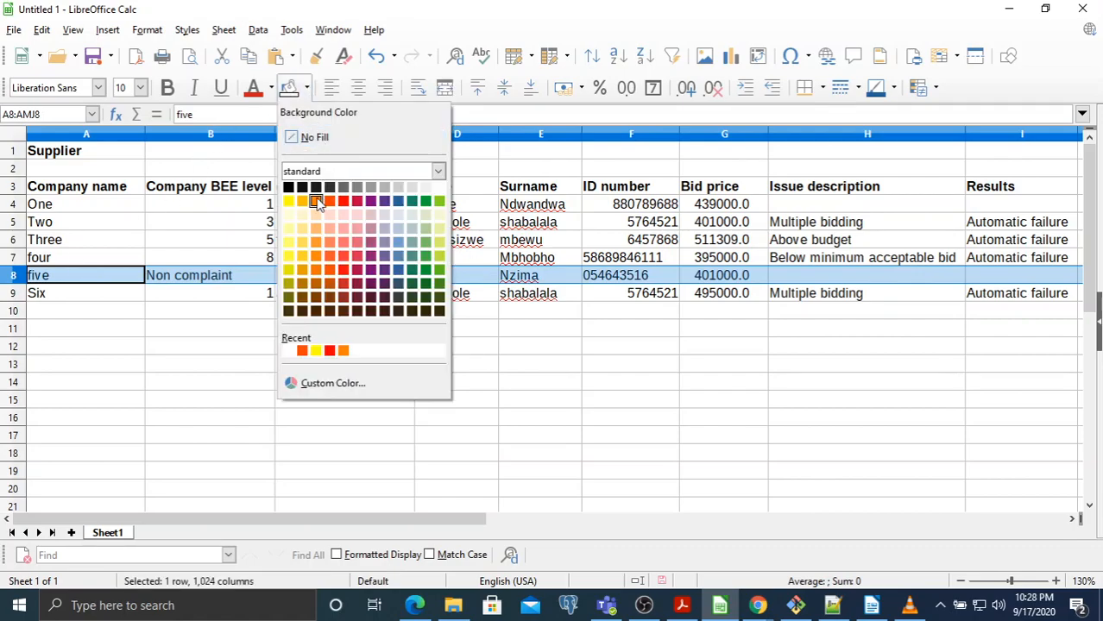
left_click(316, 201)
Copy supplier five's email address from cell C8 and return to the browser
left_click(405, 283)
right_click(406, 284)
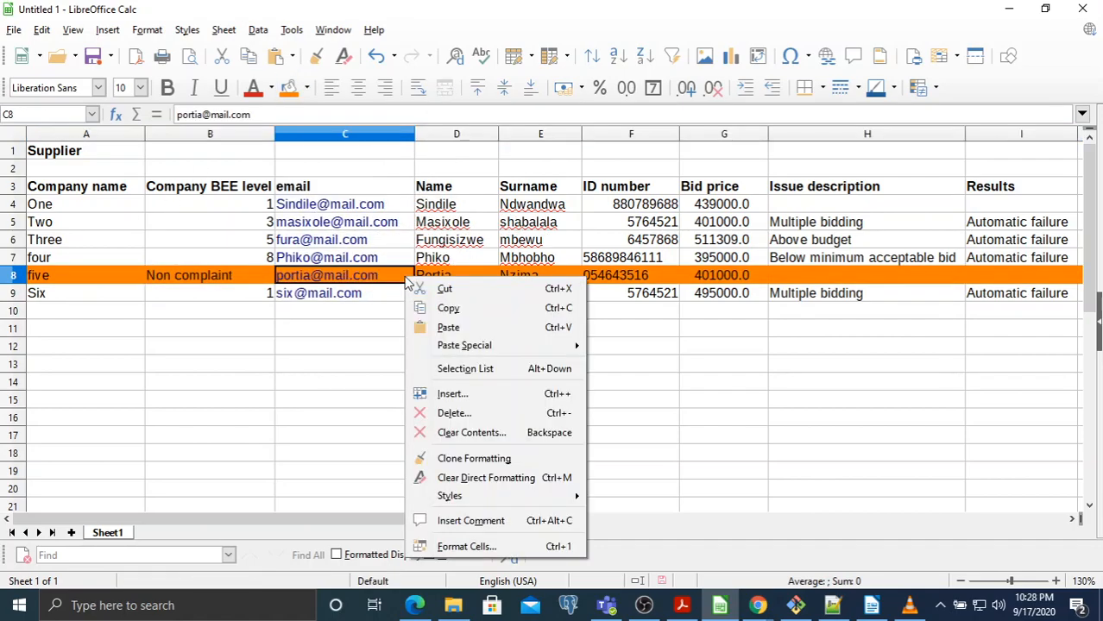
left_click(467, 304)
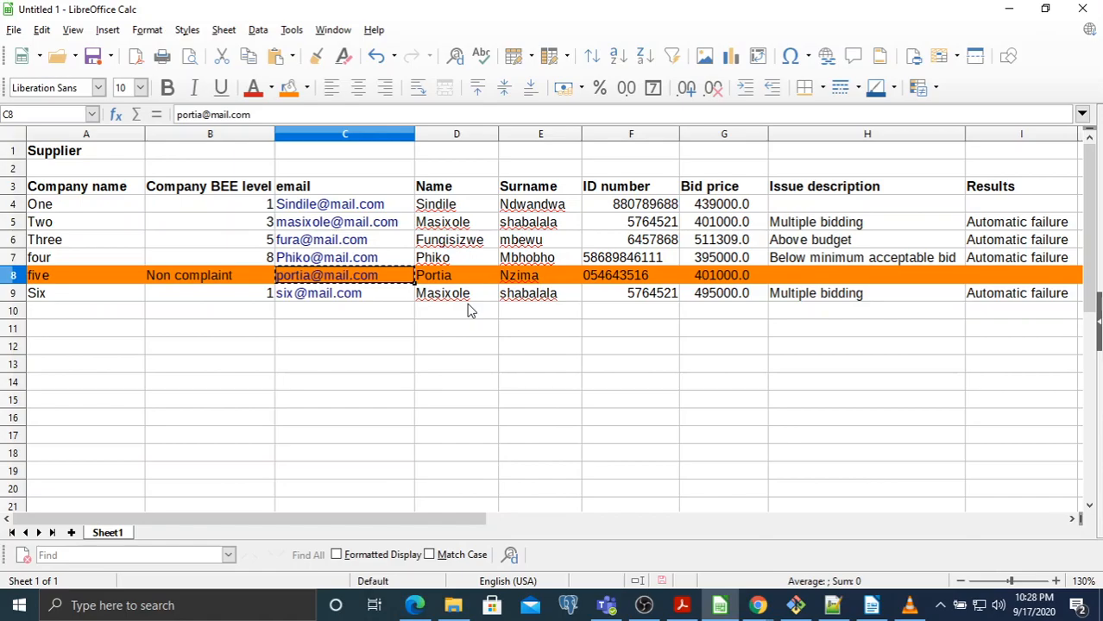
left_click(415, 605)
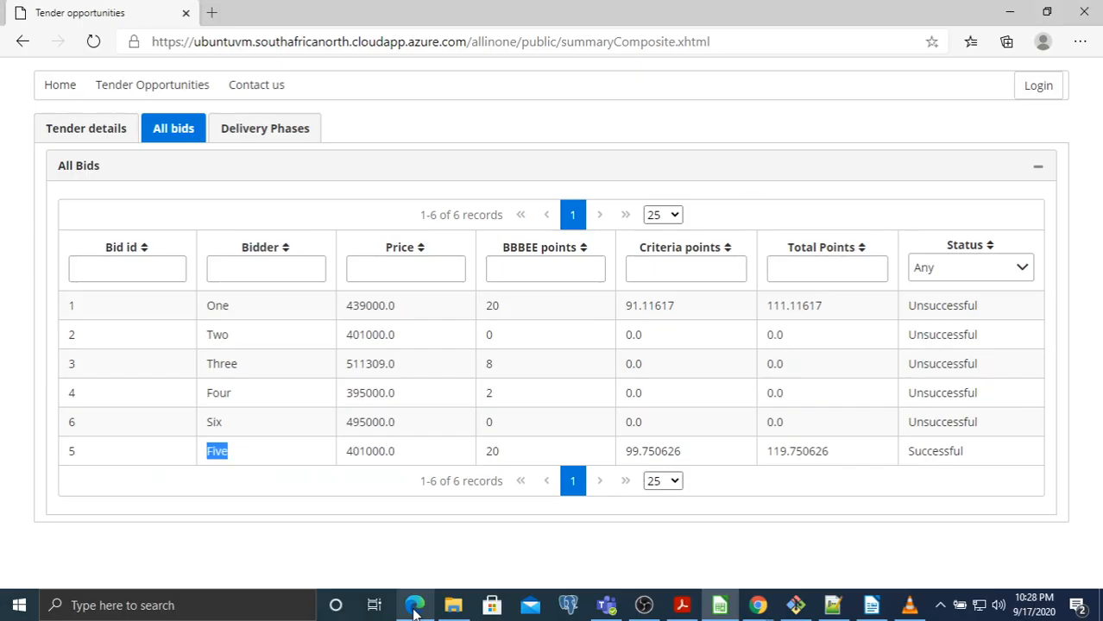
Log in as supplier five with the pasted email and password, re-entering the password once
left_click(1032, 88)
left_click(576, 229)
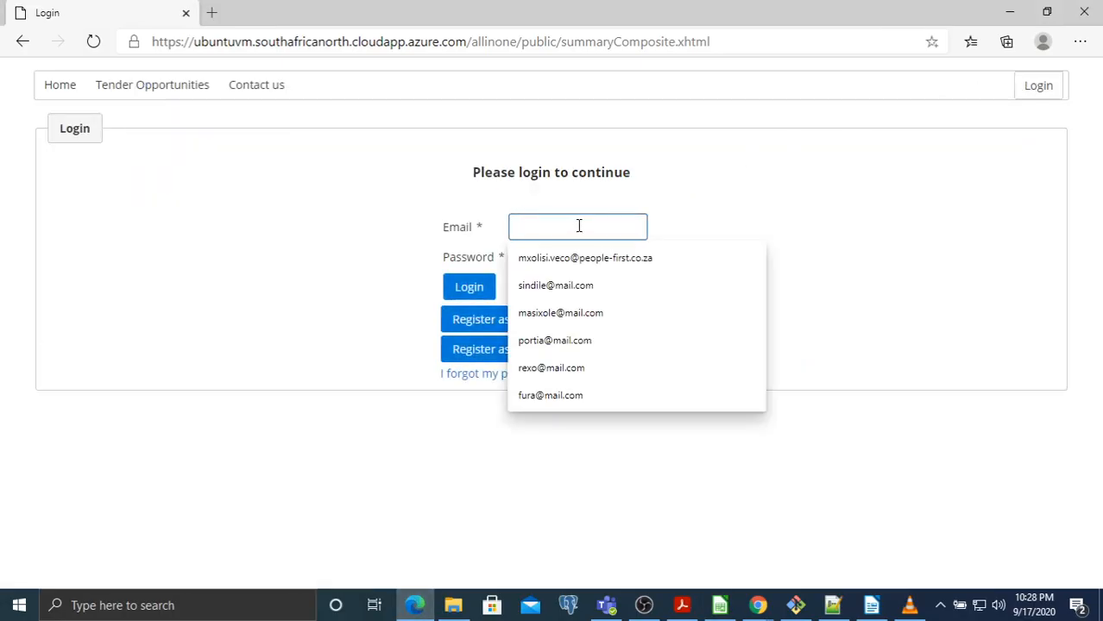
key("ctrl+v")
left_click(563, 248)
type("•••••••")
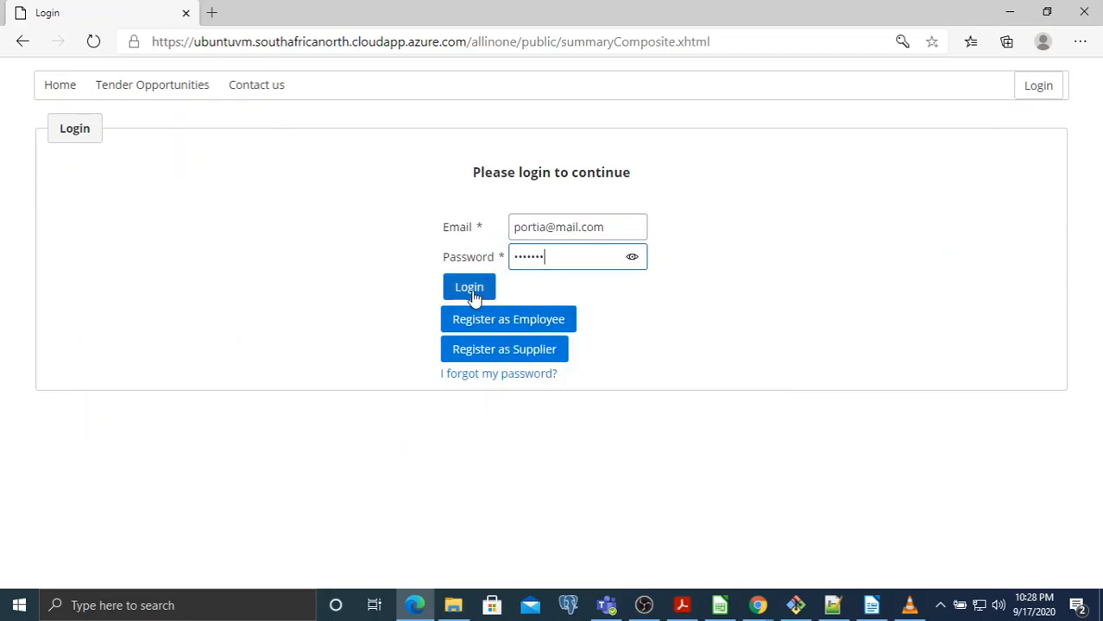
left_click(472, 289)
left_click(452, 256)
type("•••••••")
left_click(322, 290)
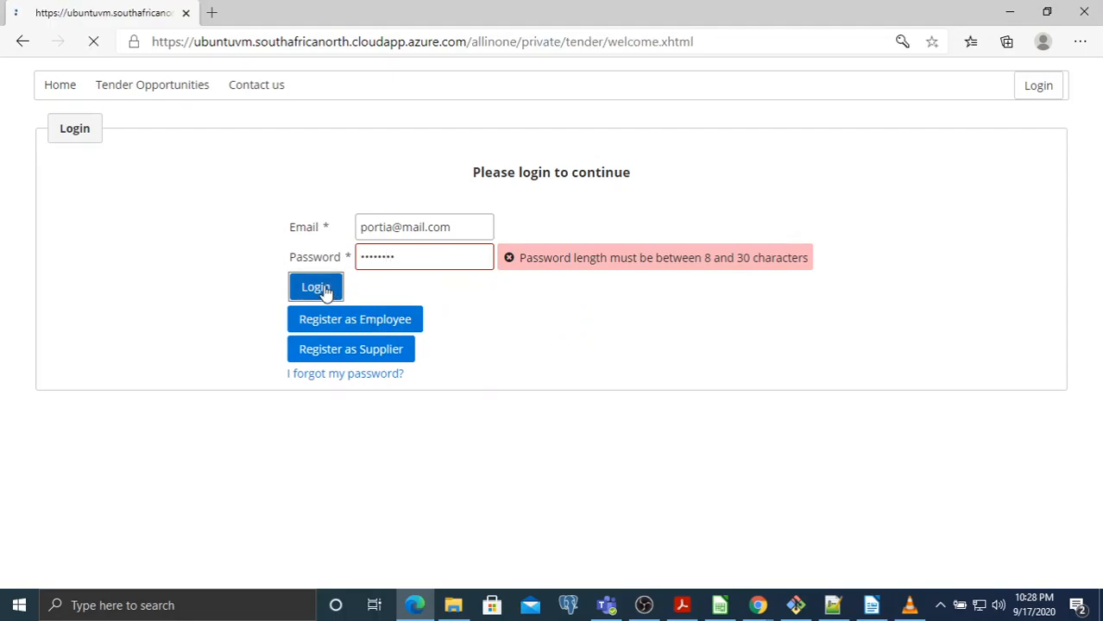
Open the Supply of electronic devices tender and view supplier Five's bid summary
left_click(292, 514)
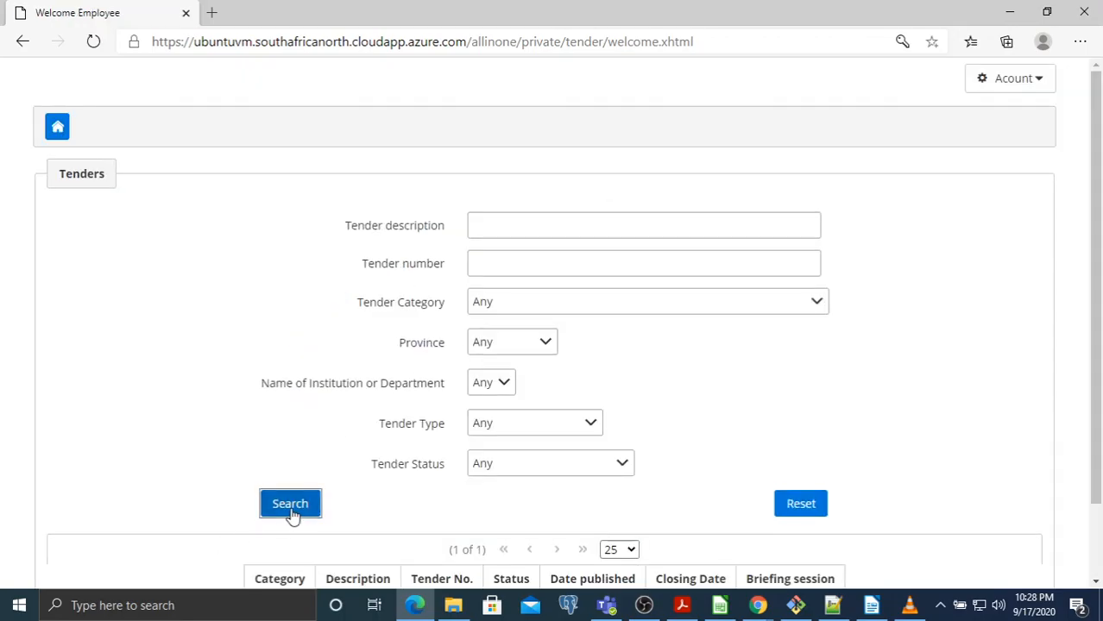
scroll(336, 484, "down", 1)
left_click(378, 523)
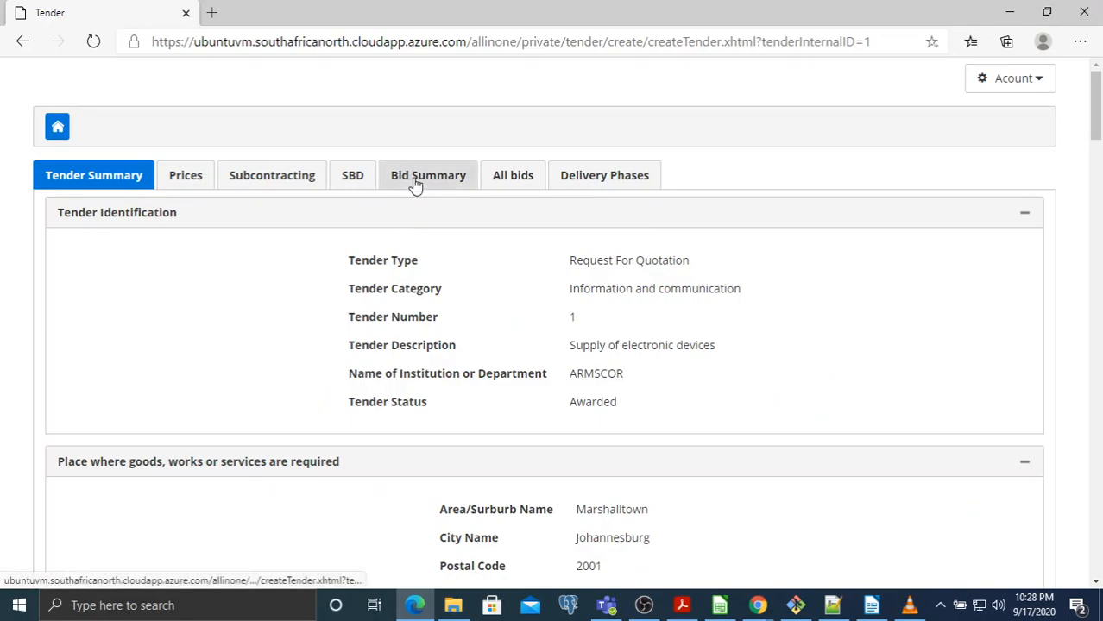
left_click(415, 177)
scroll(746, 274, "down", 5)
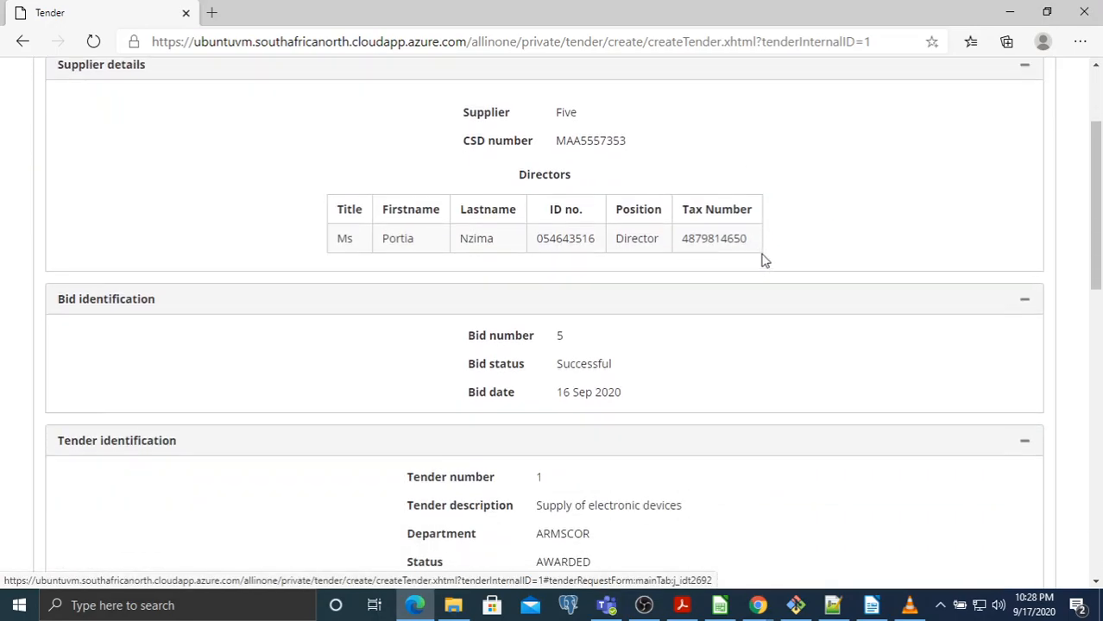
scroll(787, 267, "down", 3)
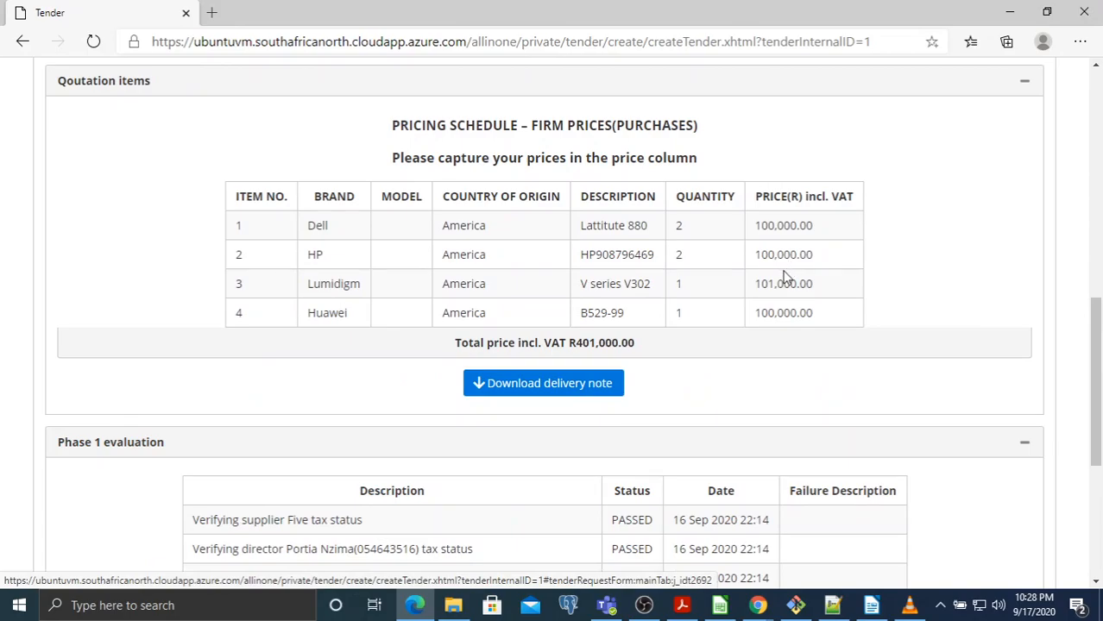
Review the four quotation items: Dell laptop, HP item, Lumidigm item and Huawei B529
double_click(620, 229)
double_click(637, 253)
left_click(615, 281)
double_click(615, 281)
double_click(596, 315)
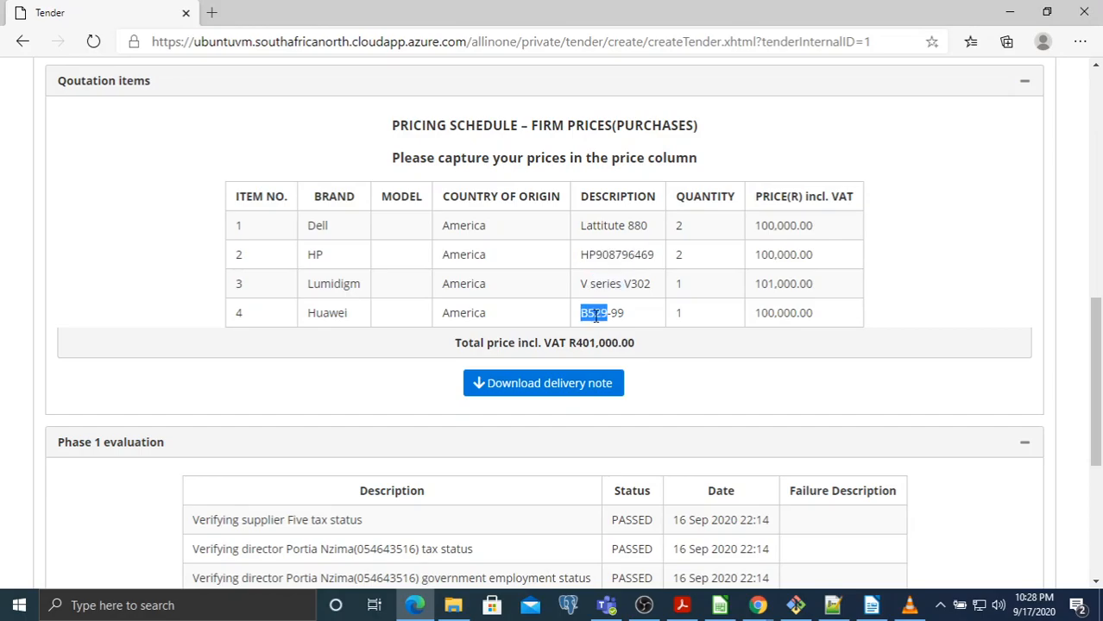
left_click(896, 240)
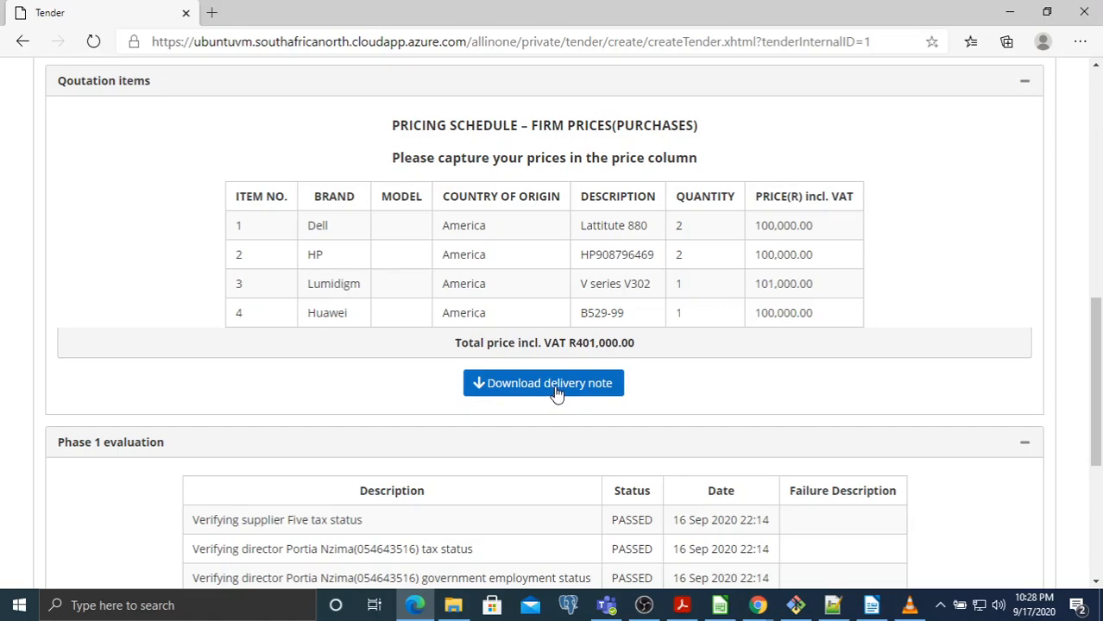
left_click_drag(824, 313, 274, 233)
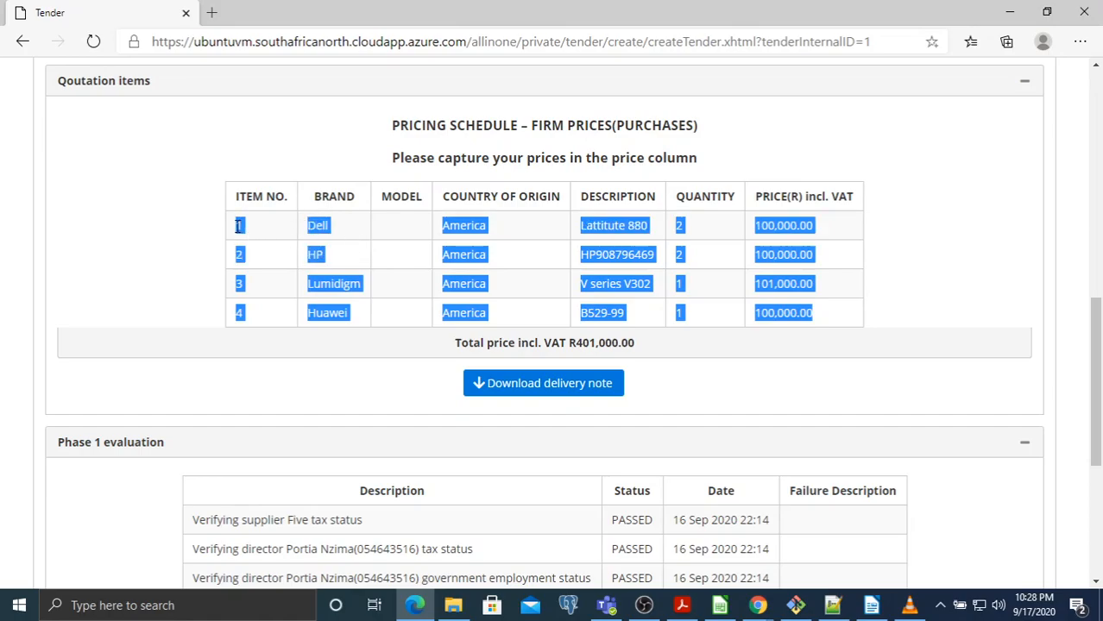
left_click(582, 263)
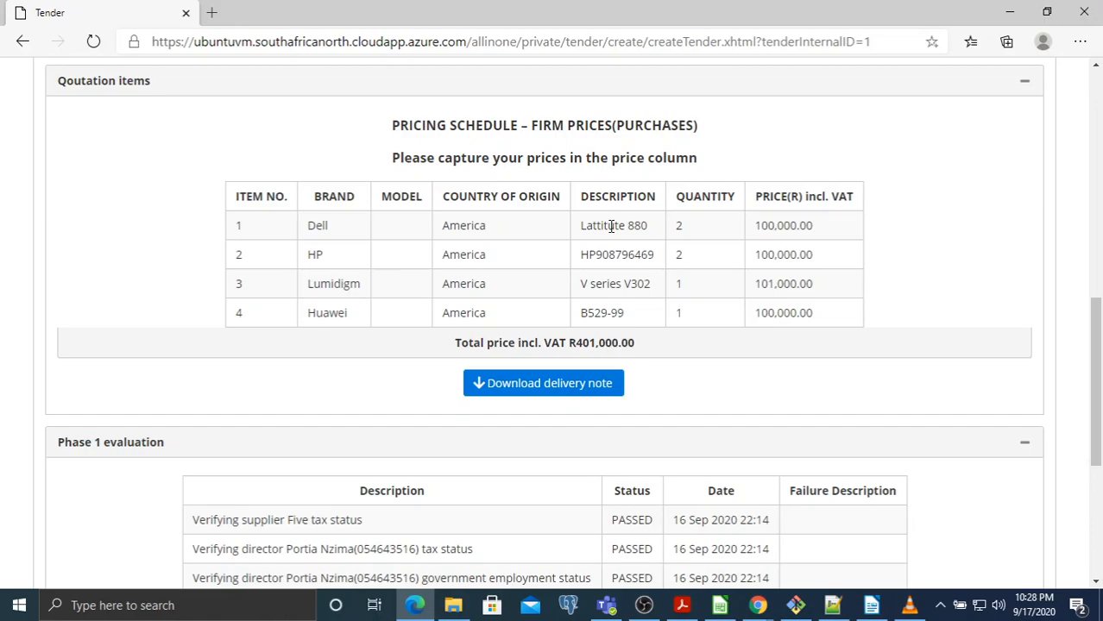
double_click(610, 226)
double_click(605, 254)
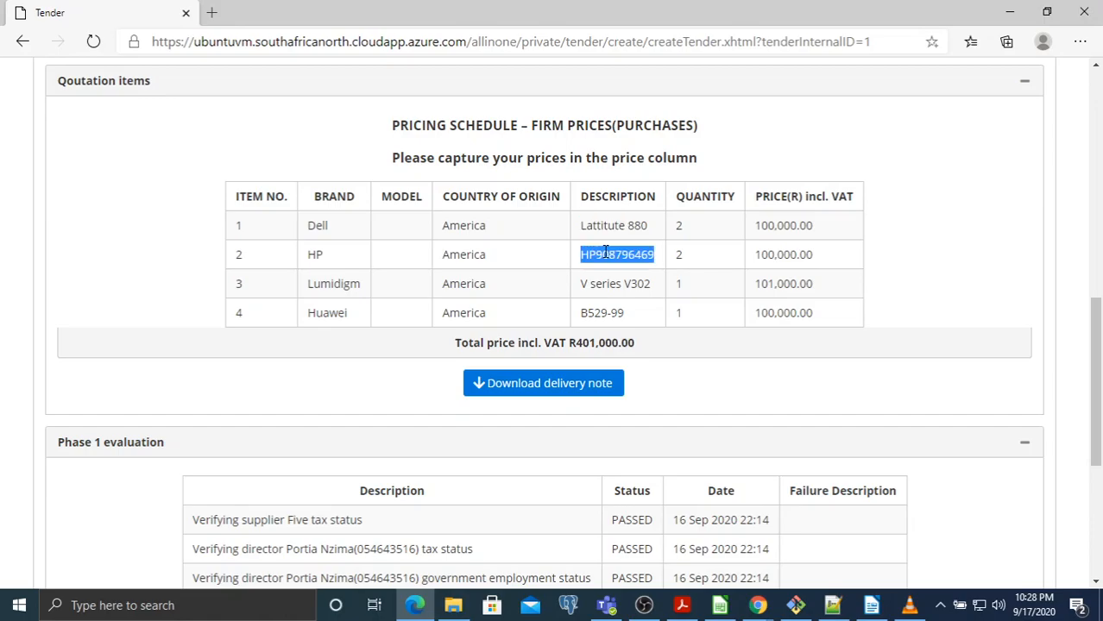
double_click(601, 283)
double_click(593, 313)
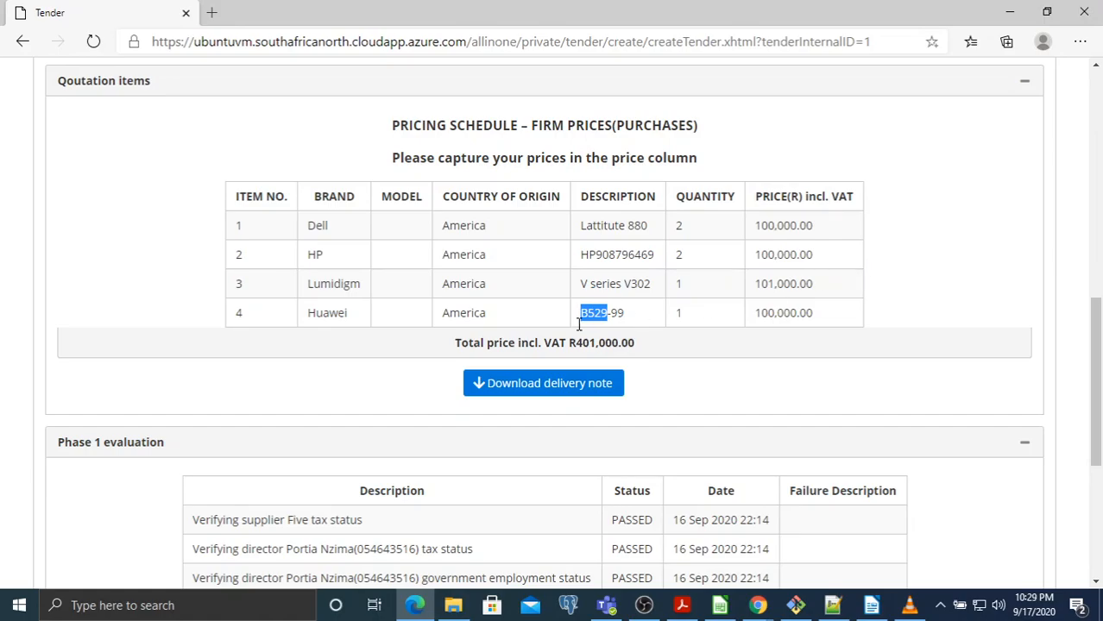
left_click(656, 386)
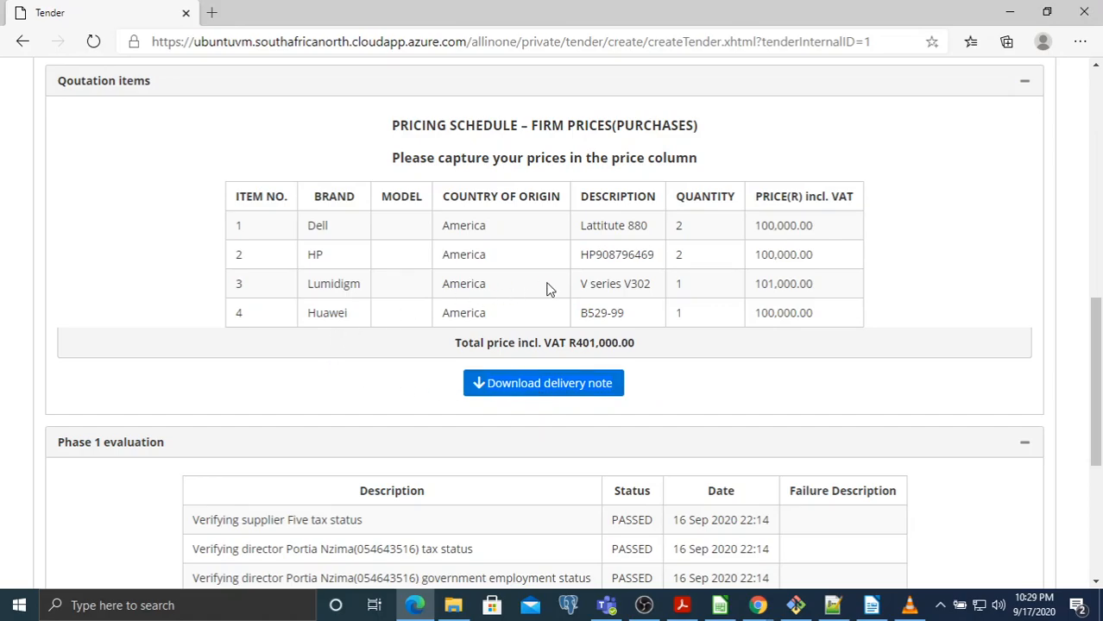
Scroll back up and open the Account menu to sign out
scroll(539, 288, "up", 15)
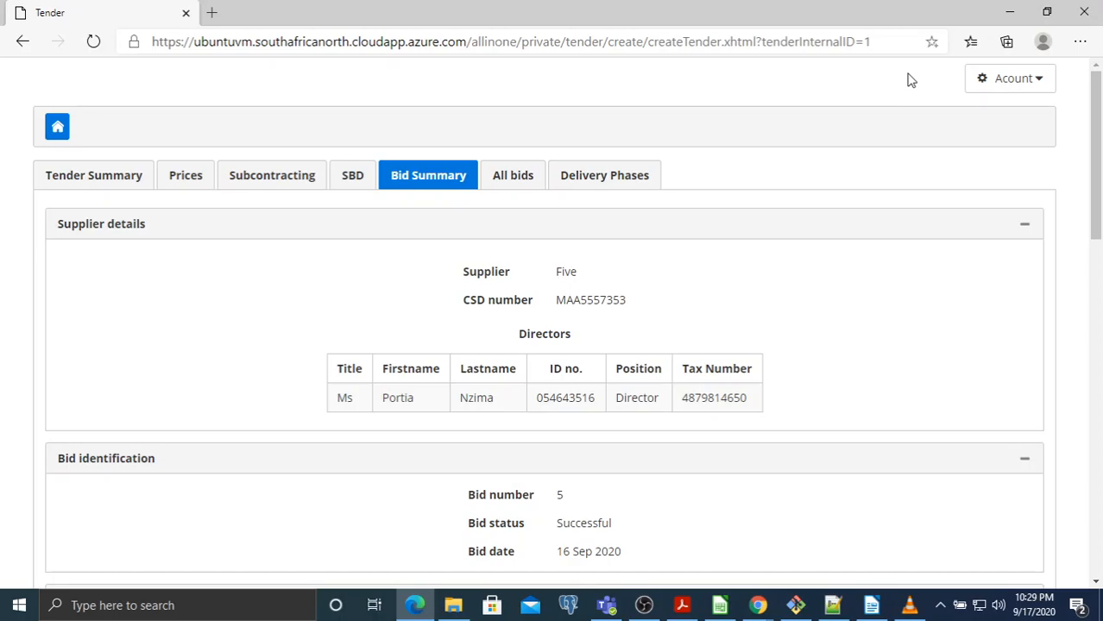
left_click(992, 84)
left_click(944, 176)
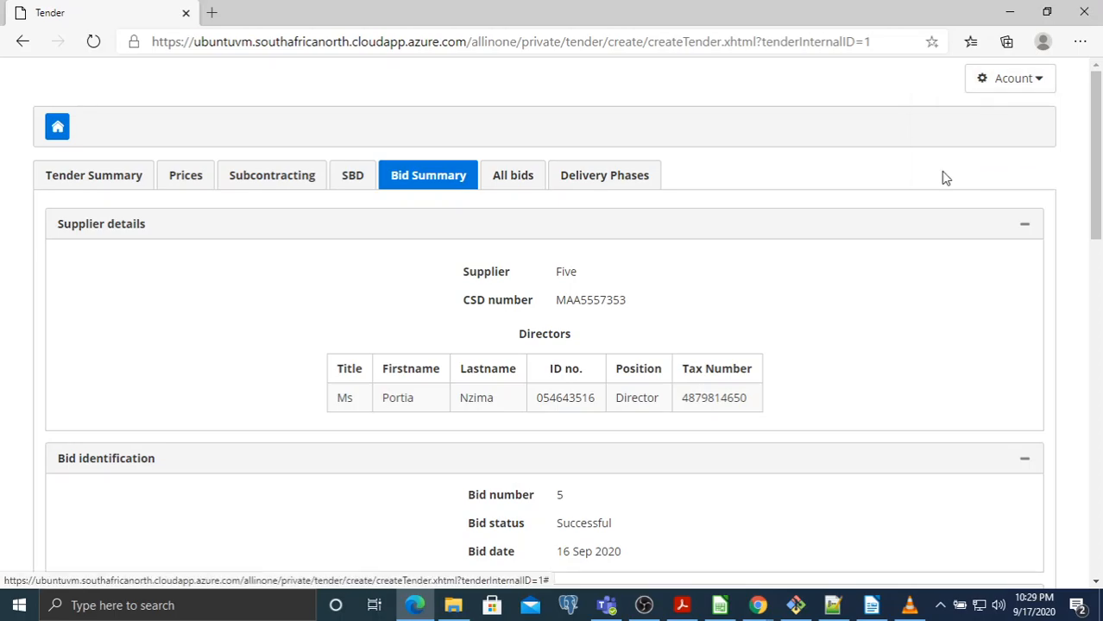
Sign out and log in as supplier One using the saved email and password
left_click(565, 228)
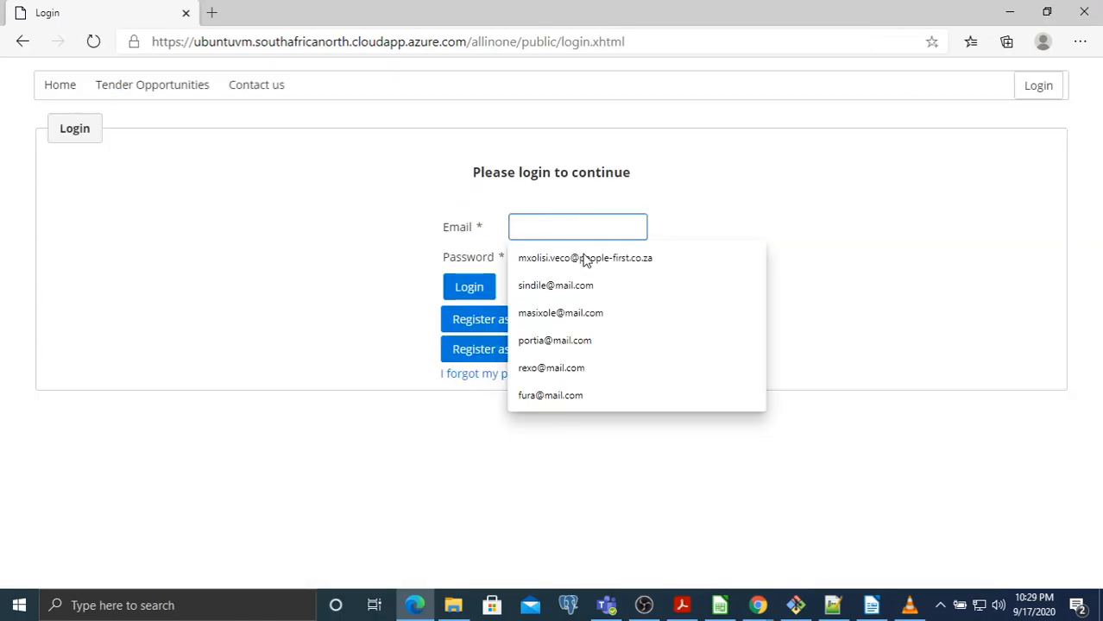
left_click(586, 285)
left_click(578, 260)
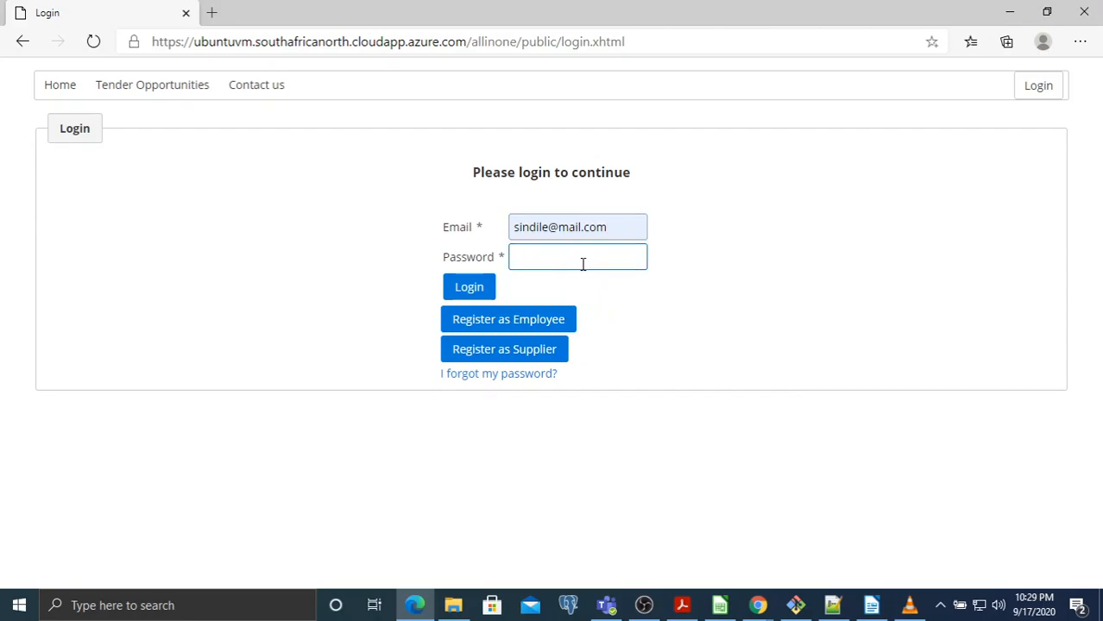
type("•••••••")
left_click(476, 289)
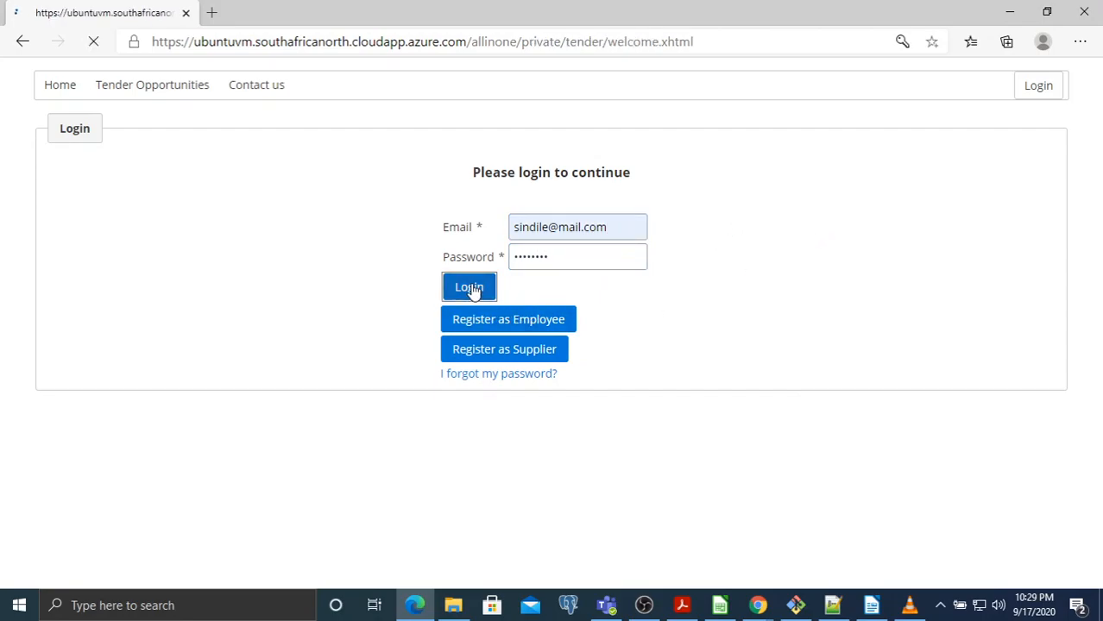
Open supplier One's bid summary for Supply of electronic devices and check its R439,000.00 total
left_click(293, 499)
scroll(362, 415, "down", 1)
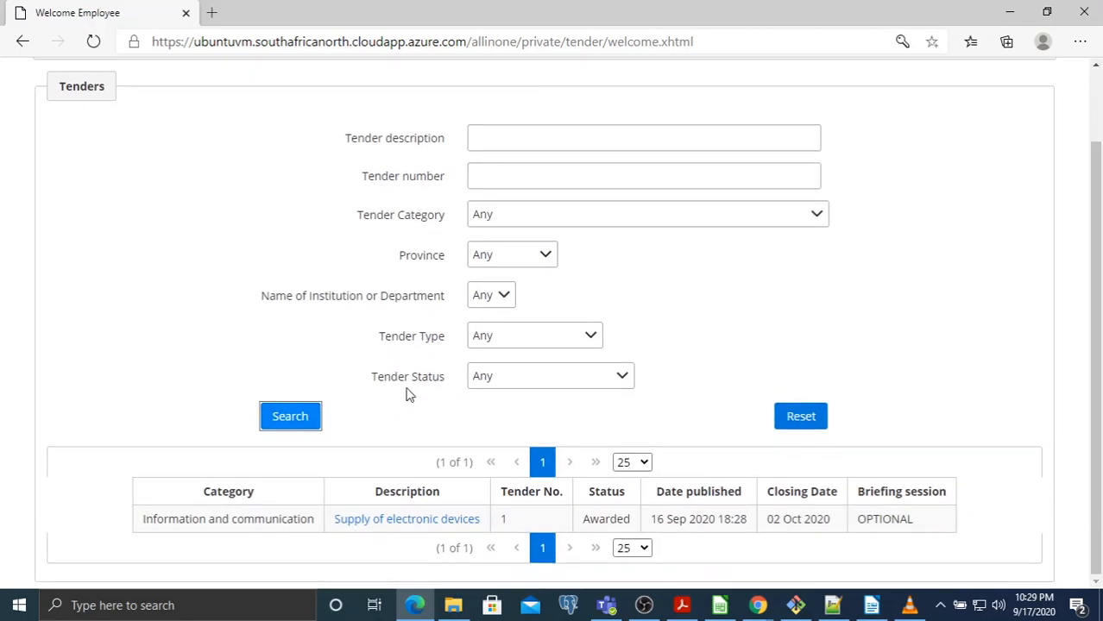
left_click(396, 524)
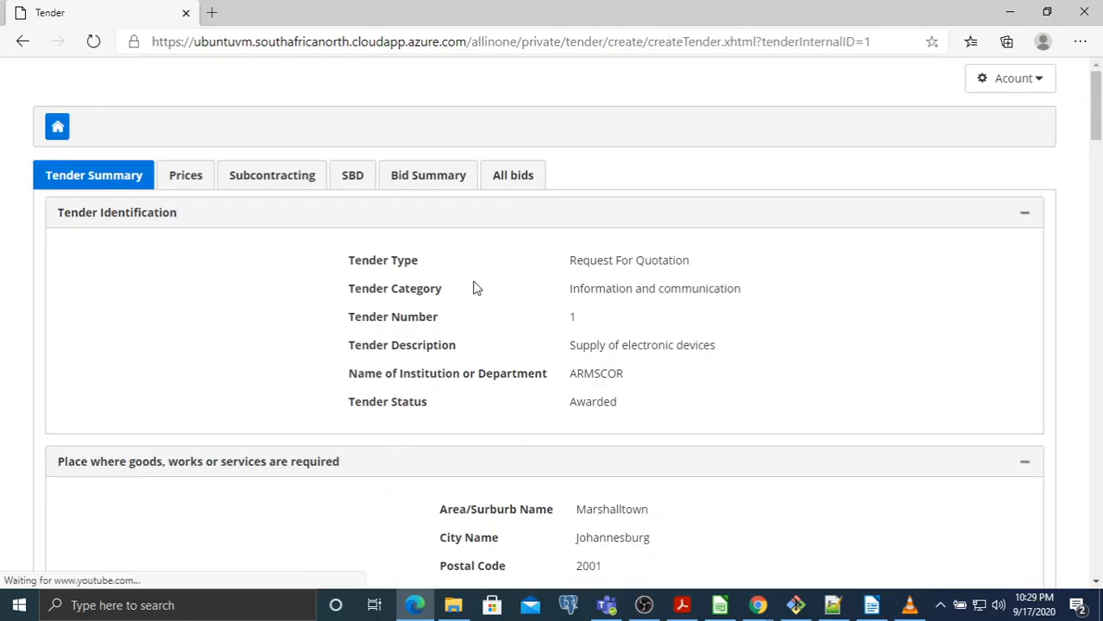
left_click(429, 176)
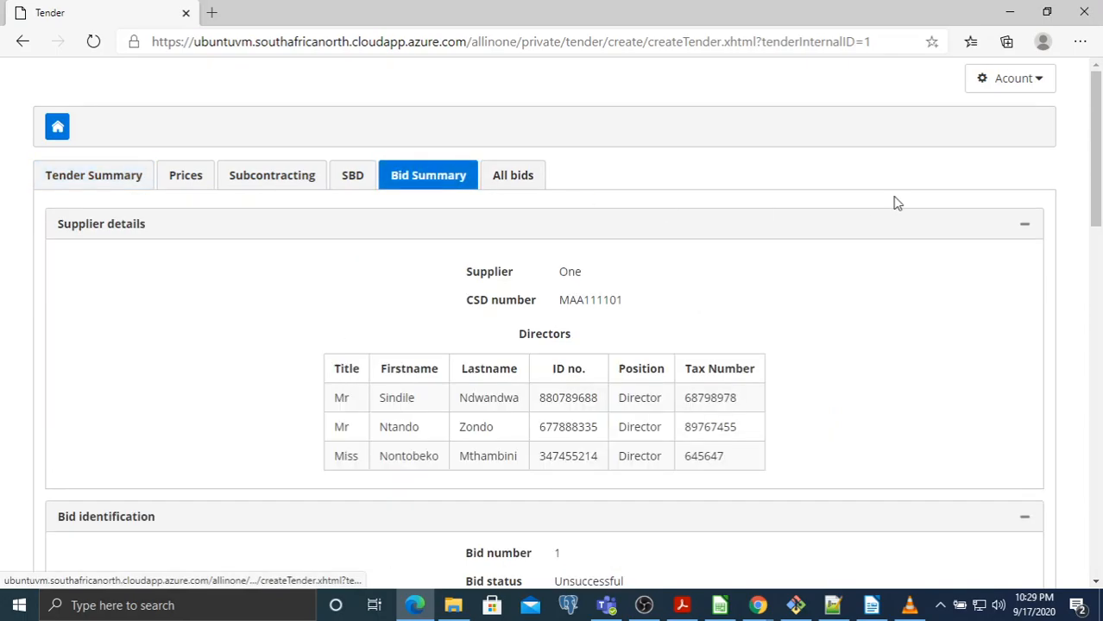
scroll(892, 204, "down", 4)
scroll(888, 209, "down", 5)
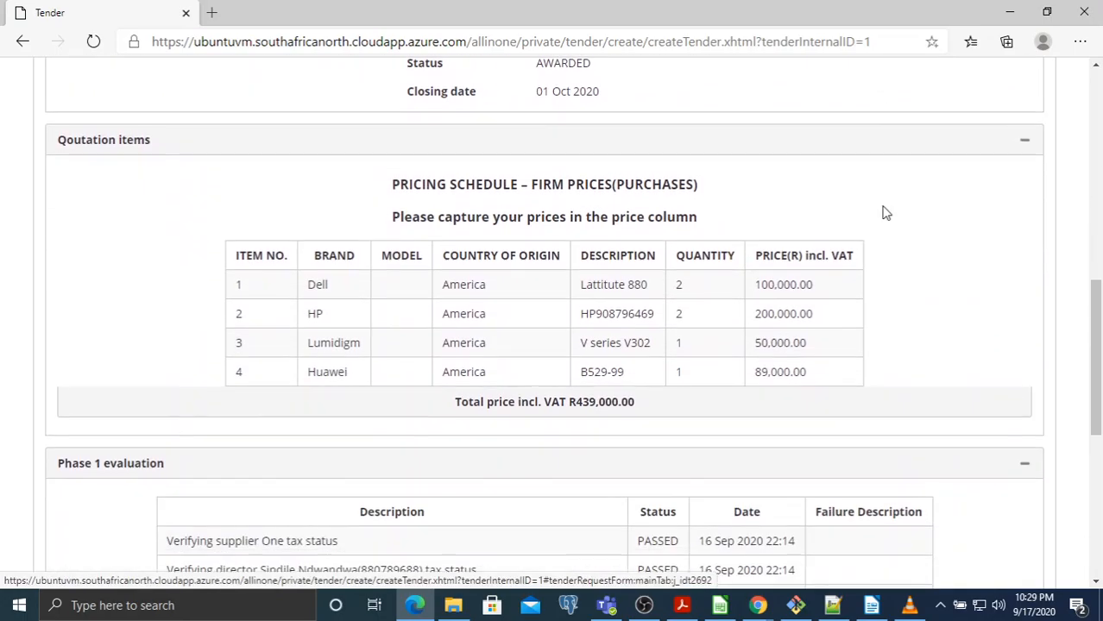
left_click_drag(458, 431, 598, 425)
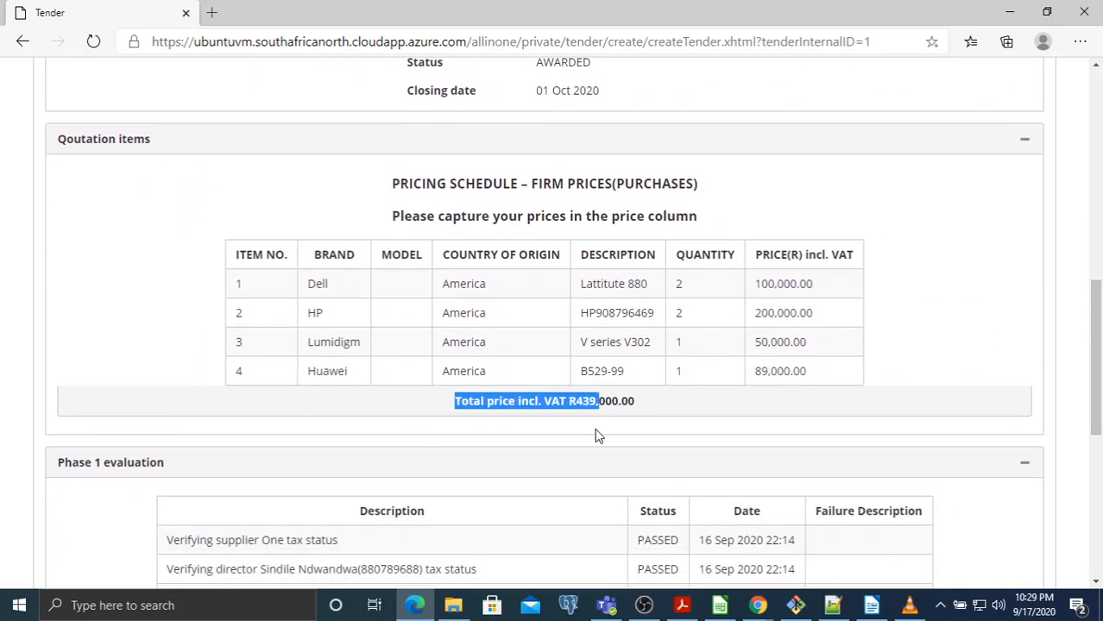
left_click(627, 437)
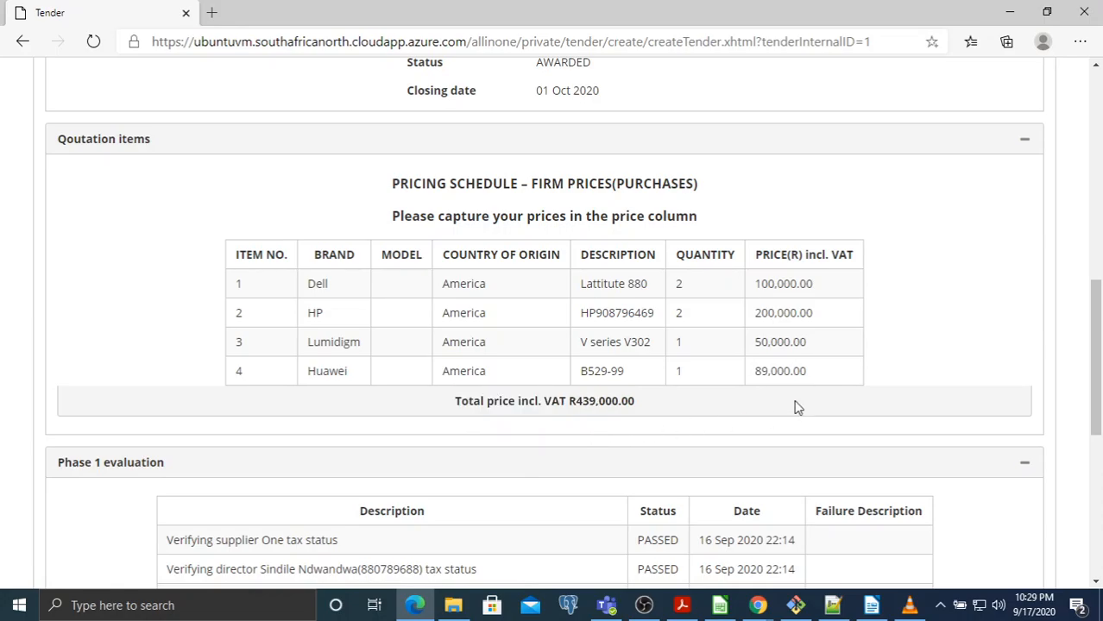
Confirm supplier One's bid 1 status is Unsuccessful and open the Account menu
scroll(798, 408, "up", 8)
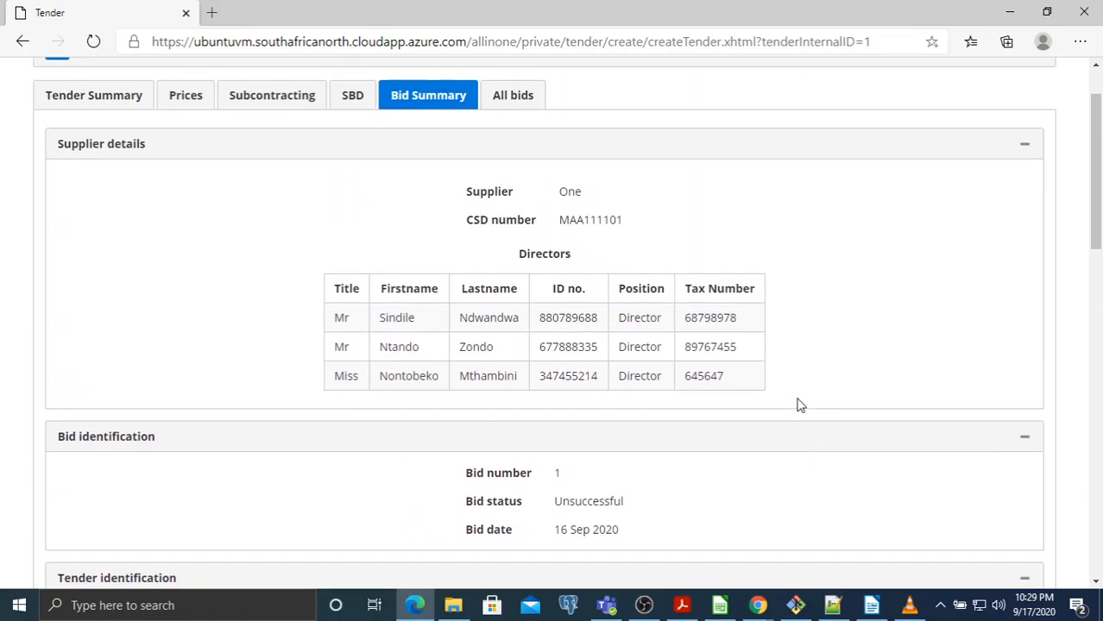
double_click(586, 508)
scroll(992, 188, "up", 1)
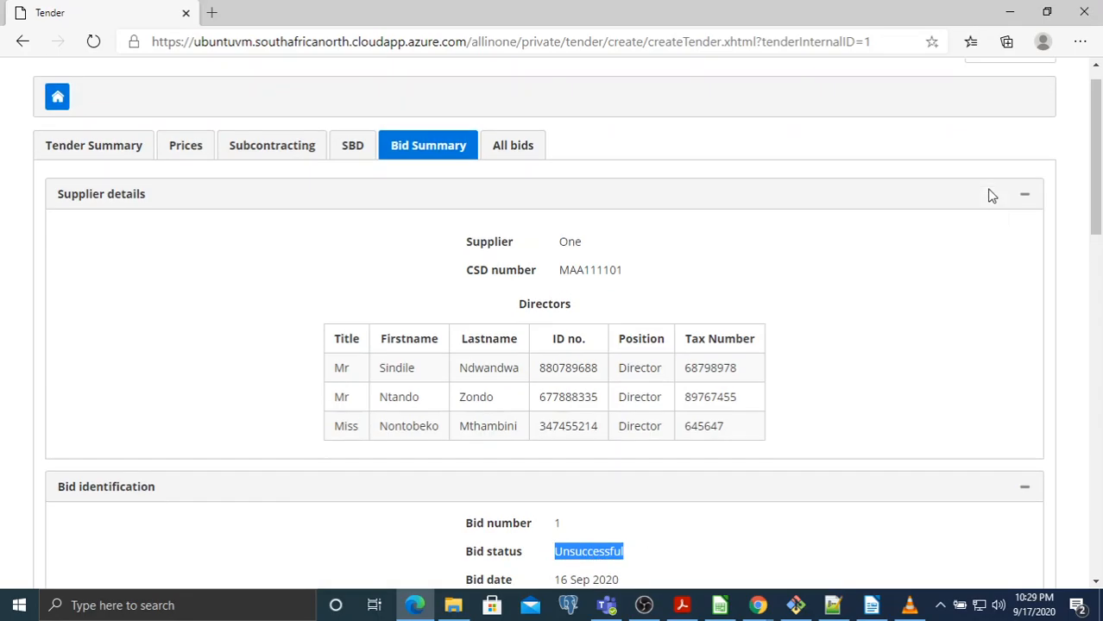
left_click(1013, 81)
Log out supplier One and log in with supplier Five's saved email and password
left_click(955, 176)
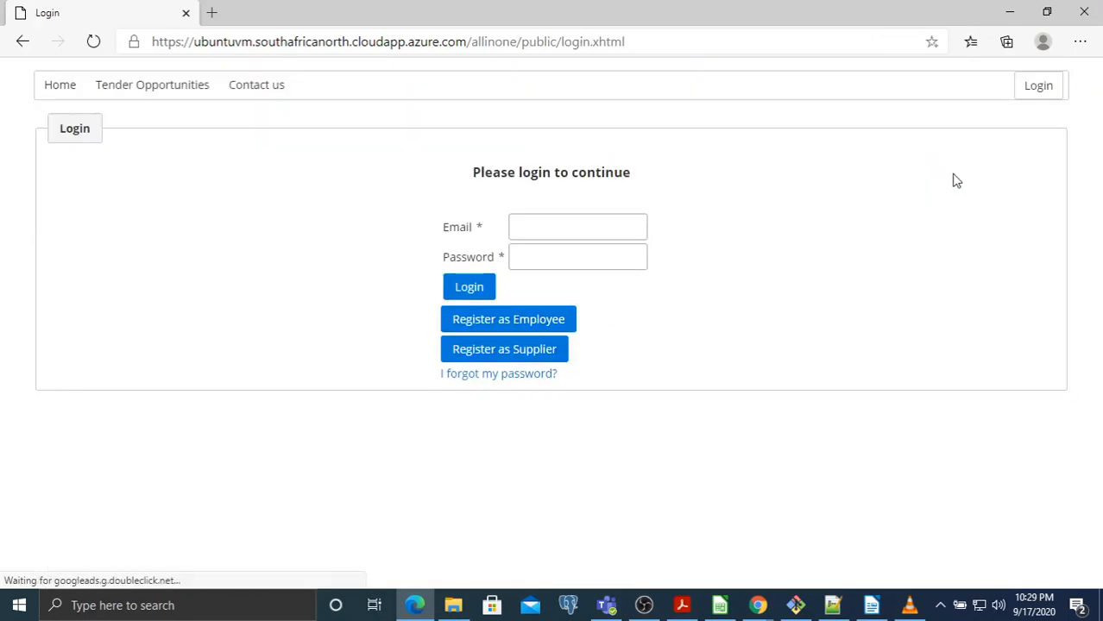
left_click(556, 227)
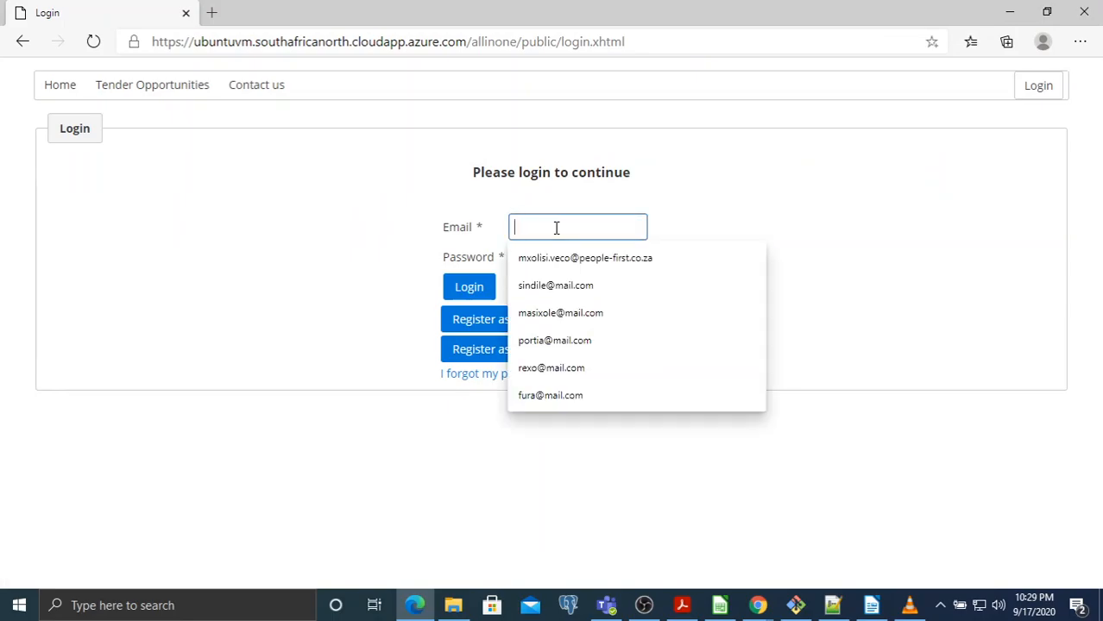
left_click(566, 340)
left_click(562, 256)
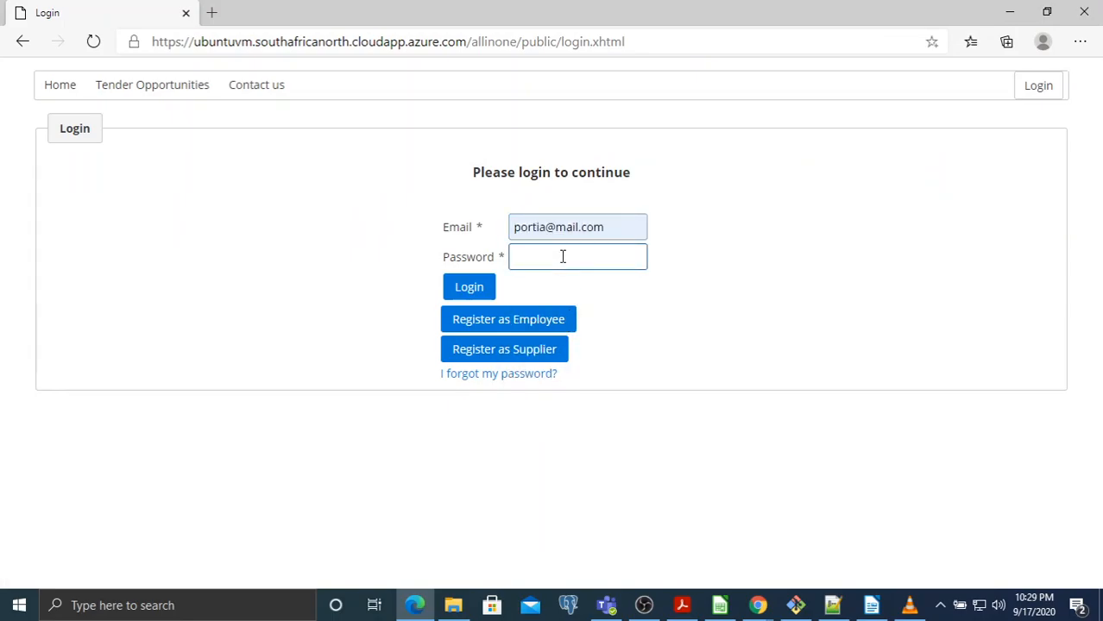
type("••••••••")
left_click(470, 288)
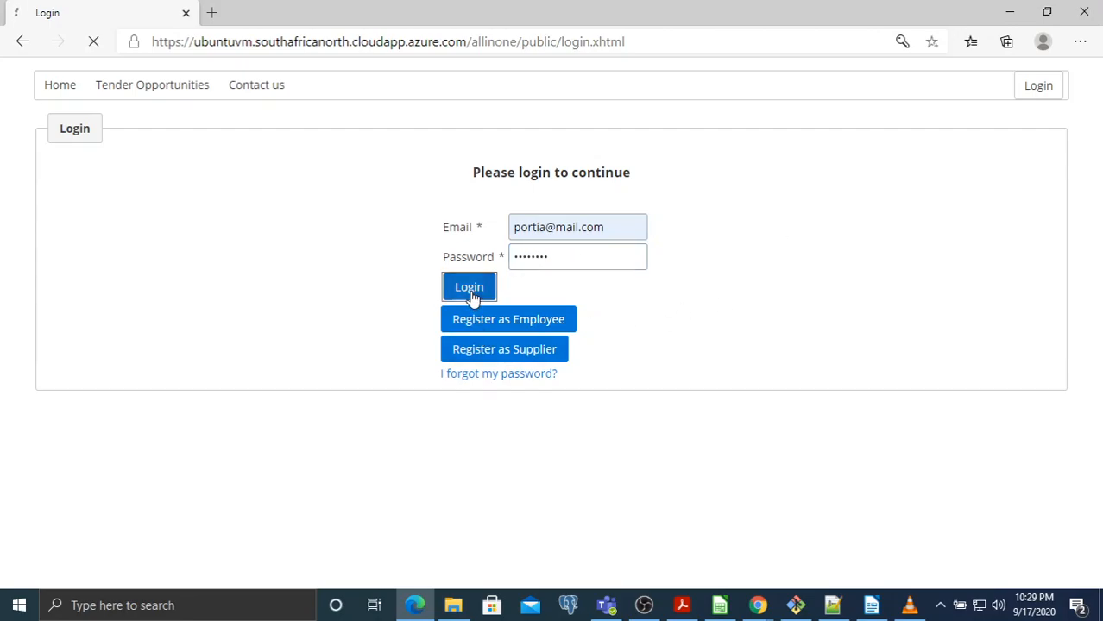
Open supplier Five's Successful bid summary for Supply of electronic devices and download its delivery note
scroll(304, 442, "down", 1)
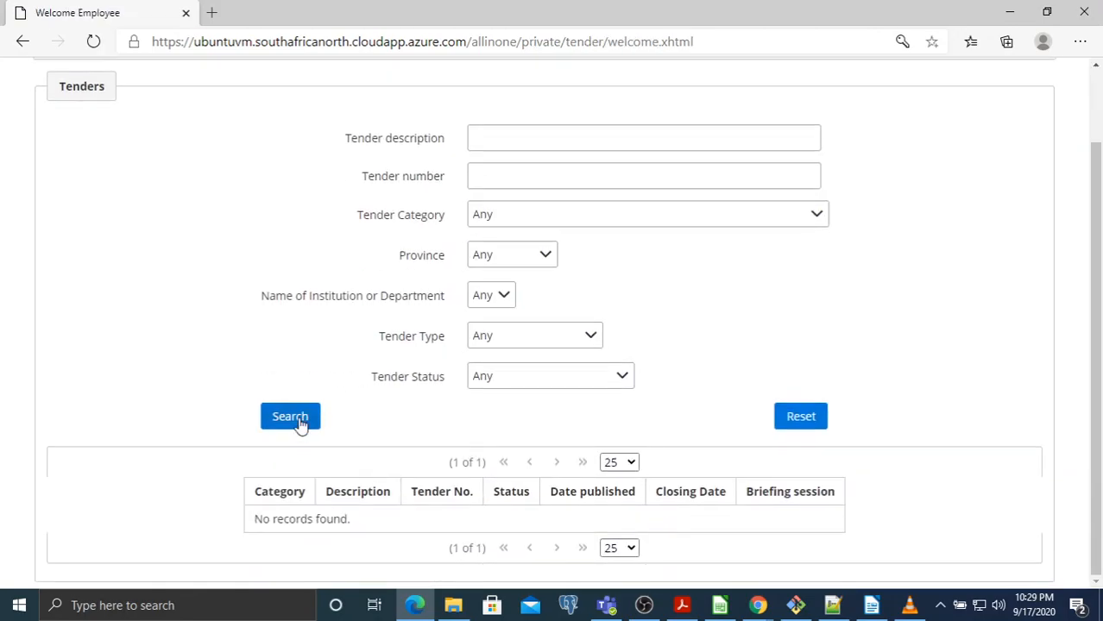
left_click(293, 420)
left_click(424, 519)
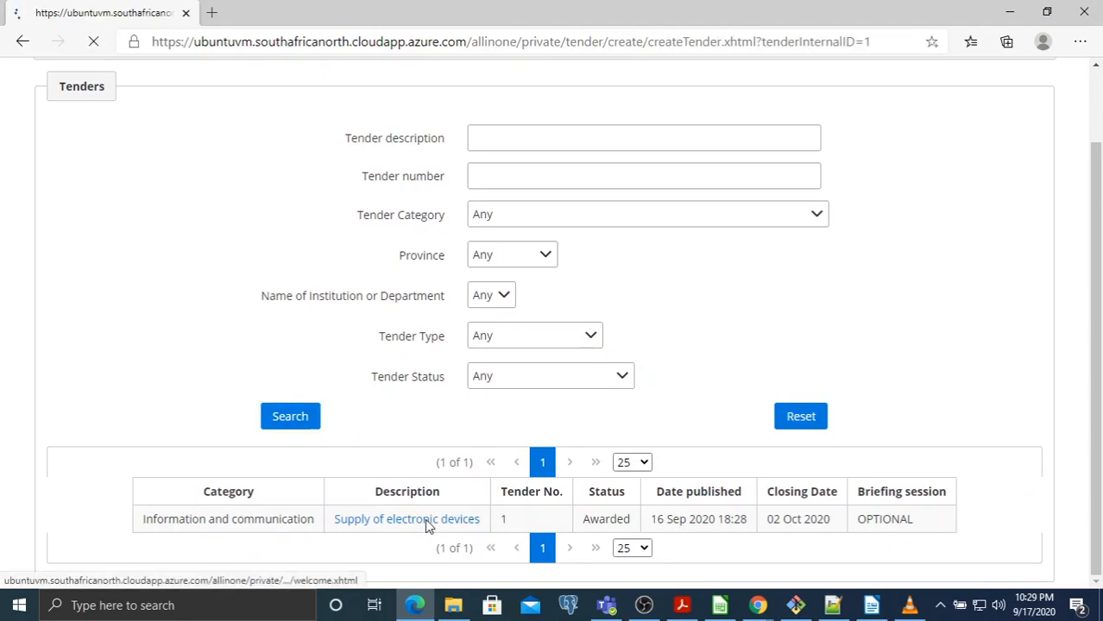
left_click(439, 183)
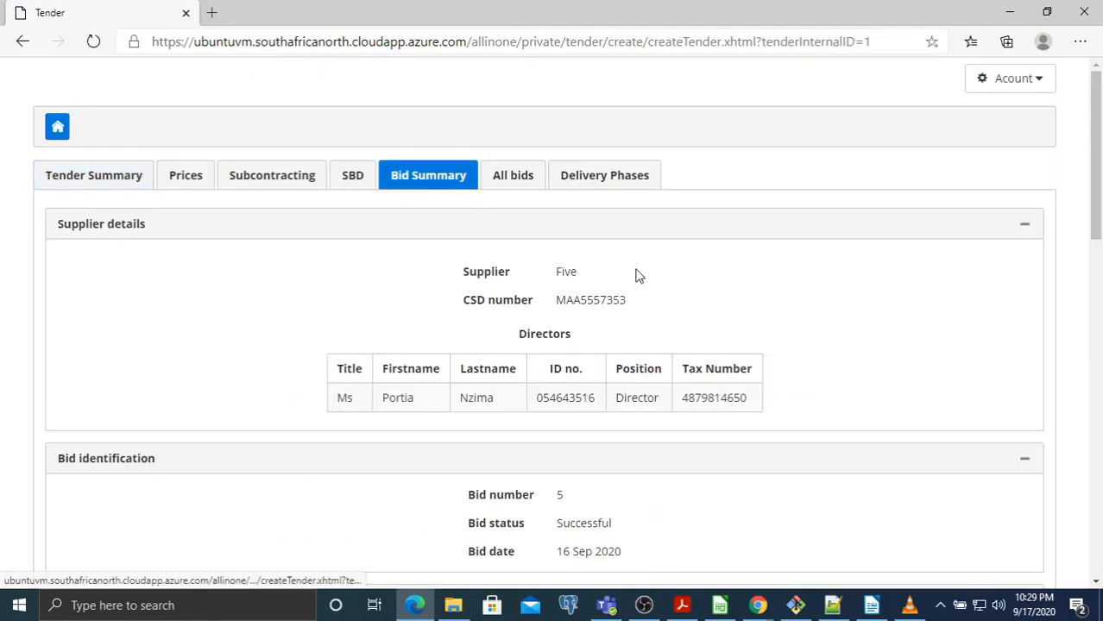
scroll(824, 311, "down", 2)
scroll(831, 290, "down", 1)
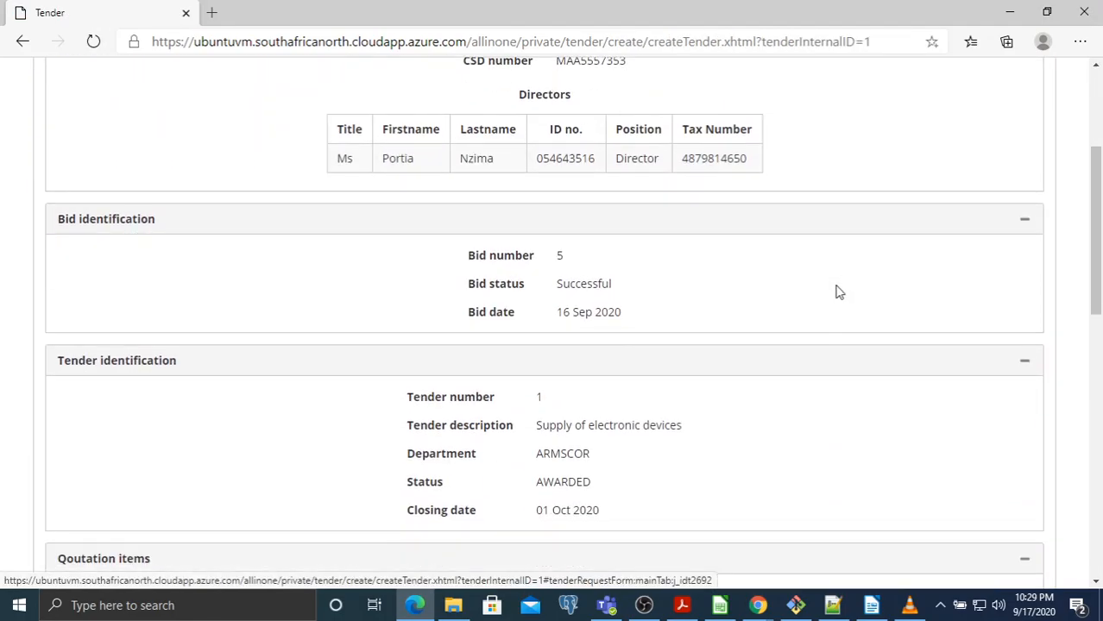
double_click(585, 293)
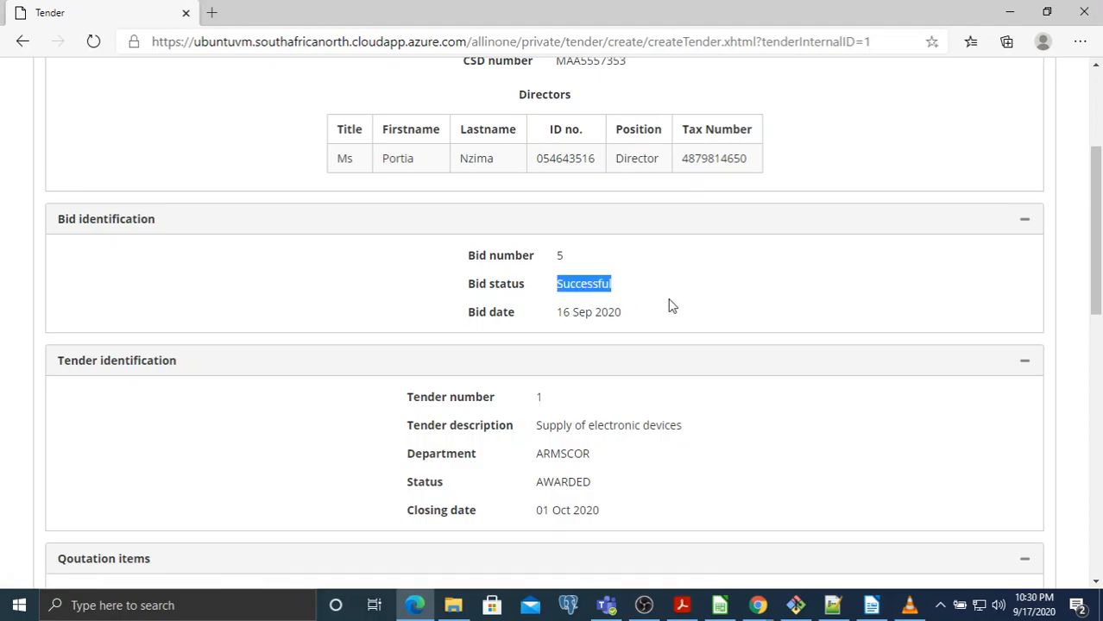
scroll(816, 276, "down", 6)
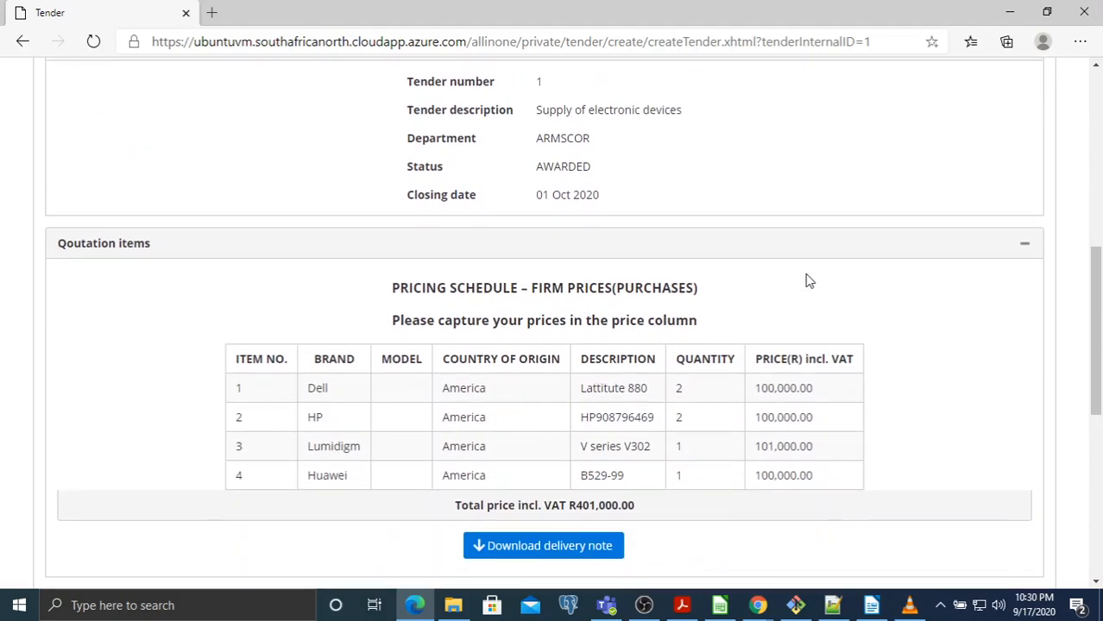
left_click(514, 390)
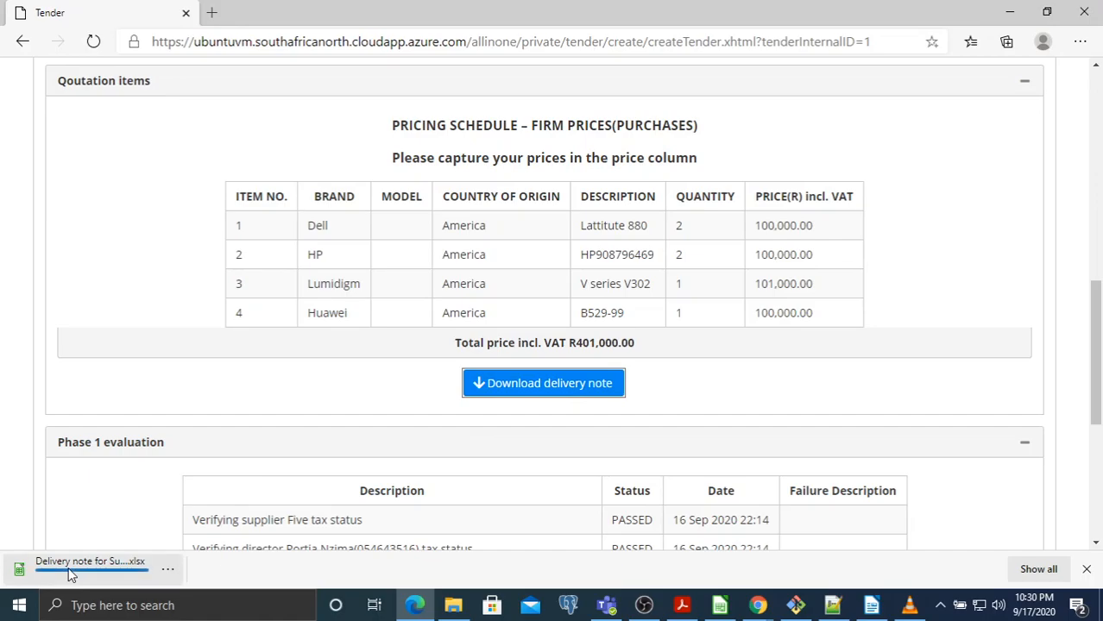
Open the downloaded delivery note workbook, check its Tender and Delivery contact sheets, ending on Asset details
left_click(53, 576)
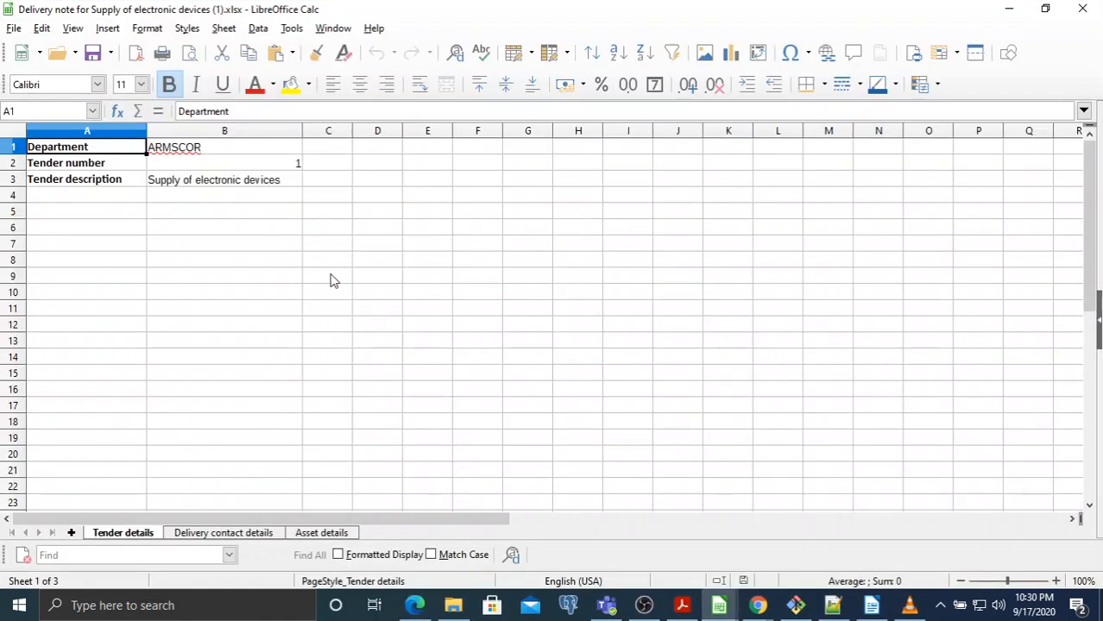
left_click(200, 537)
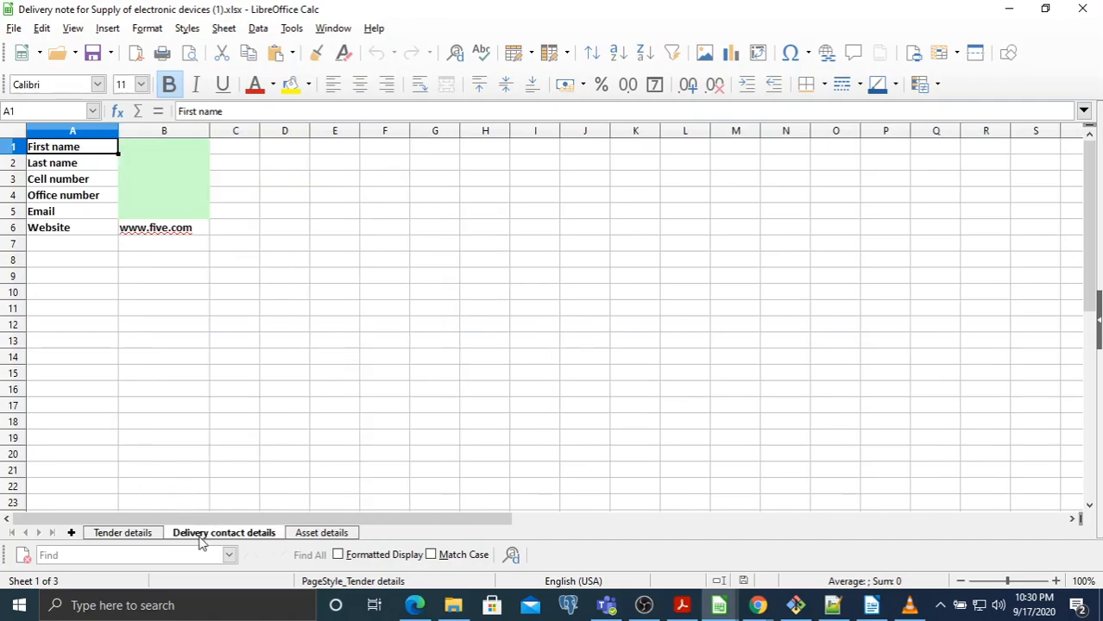
left_click(321, 534)
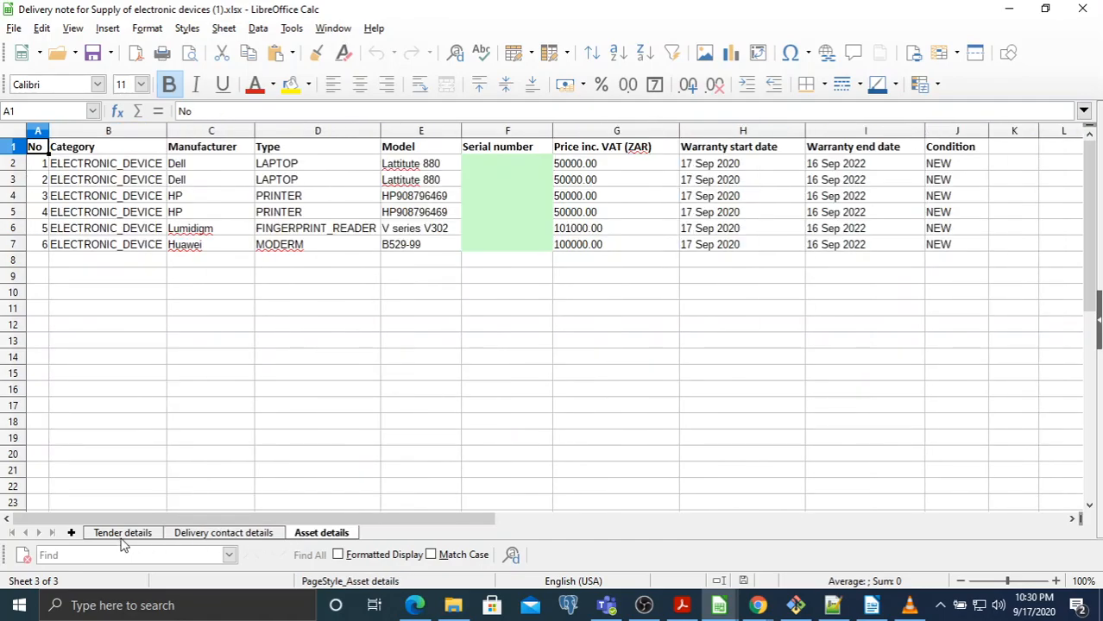
left_click(122, 534)
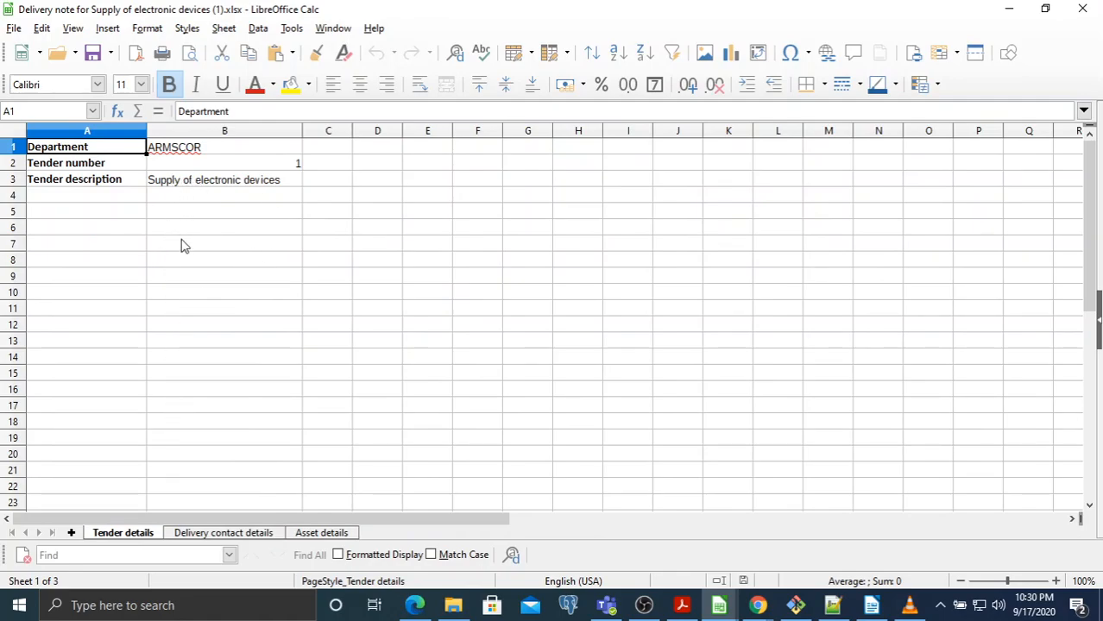
left_click(207, 534)
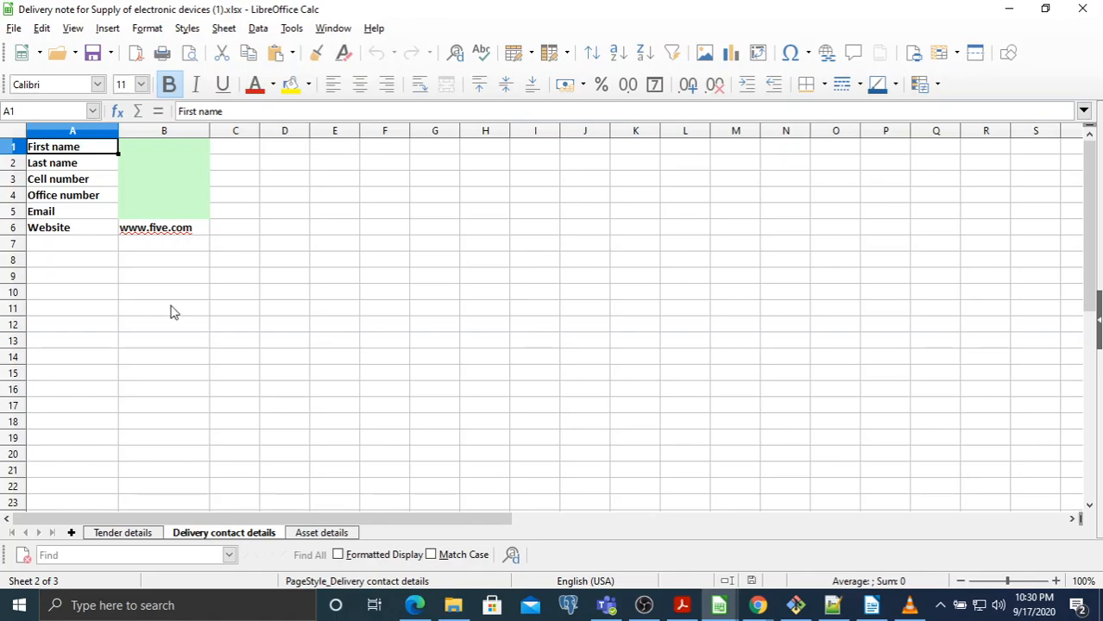
left_click(311, 536)
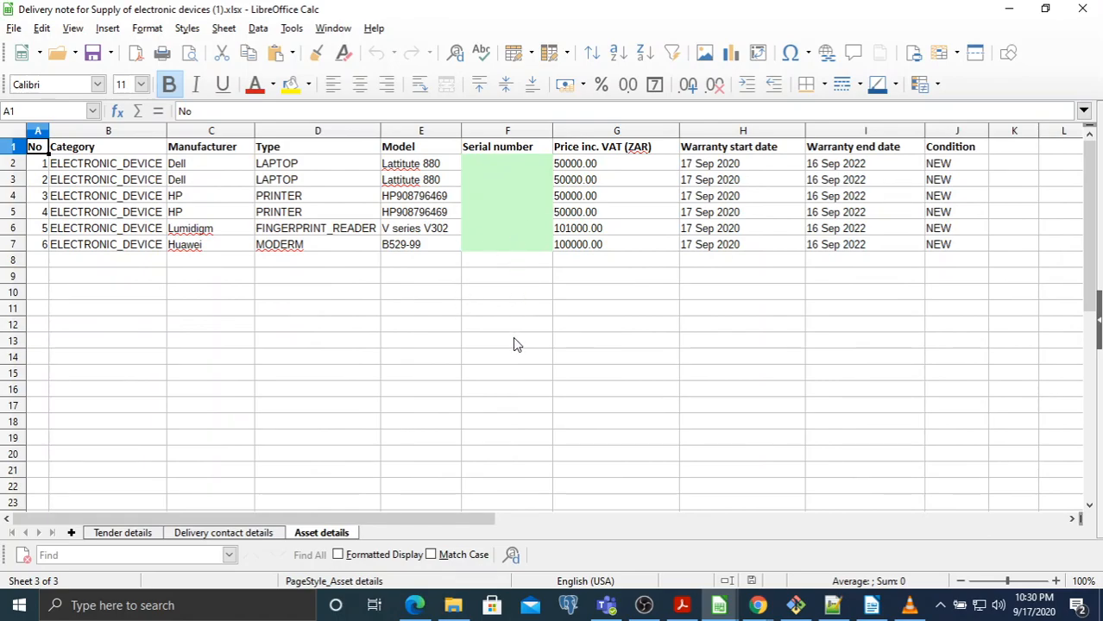
Compare the Dell laptop model entries against the tender's 'Lattitute 880' item description
left_click(408, 165)
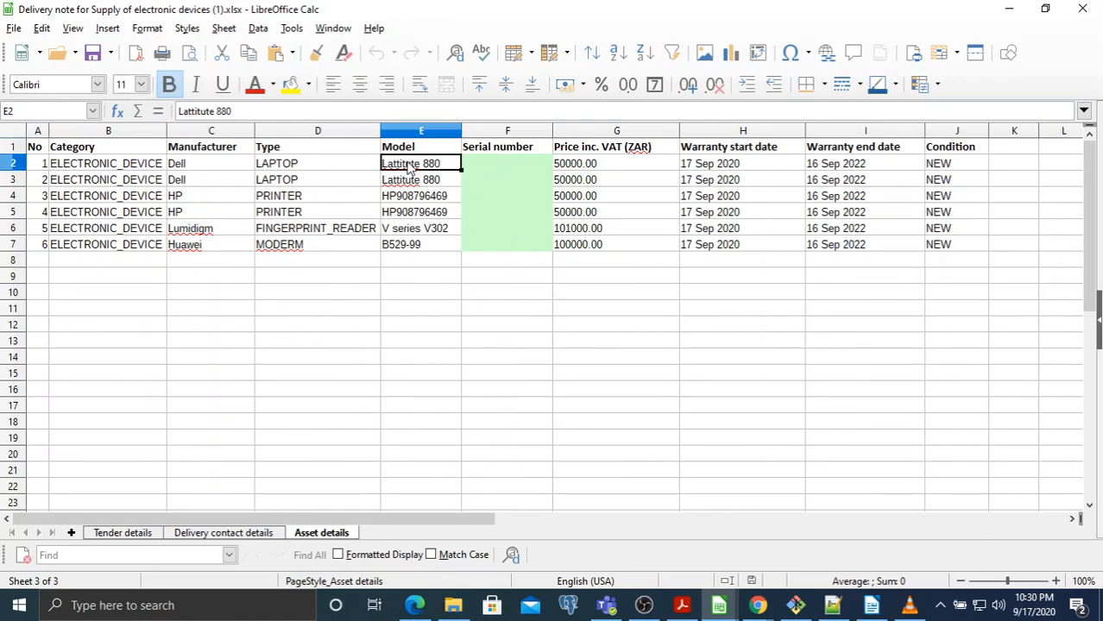
left_click_drag(409, 165, 410, 180)
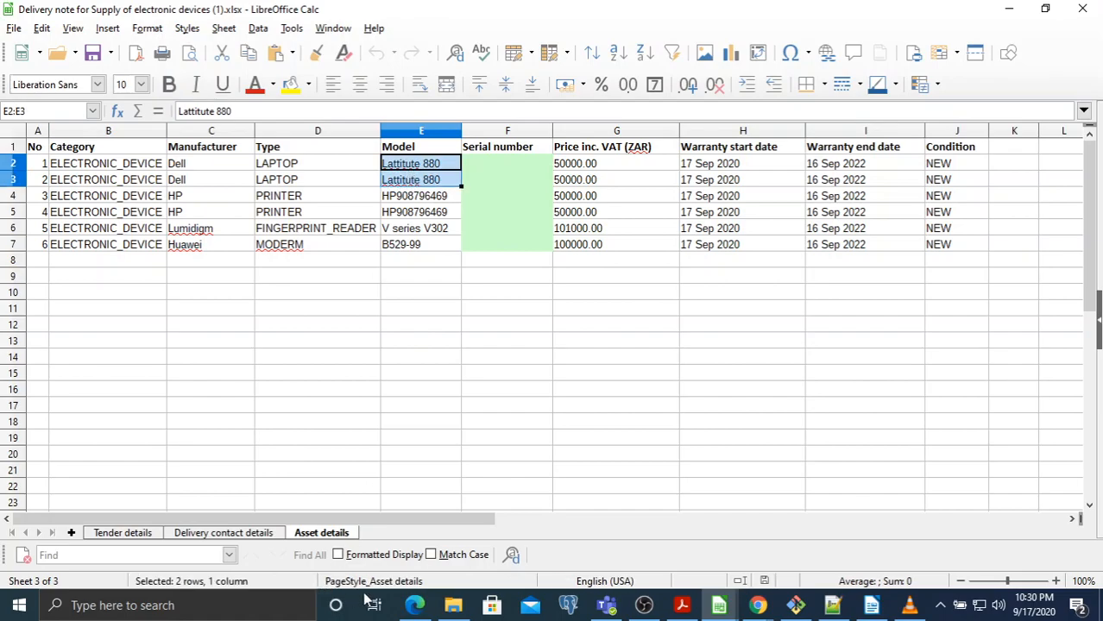
left_click(414, 605)
left_click(679, 226)
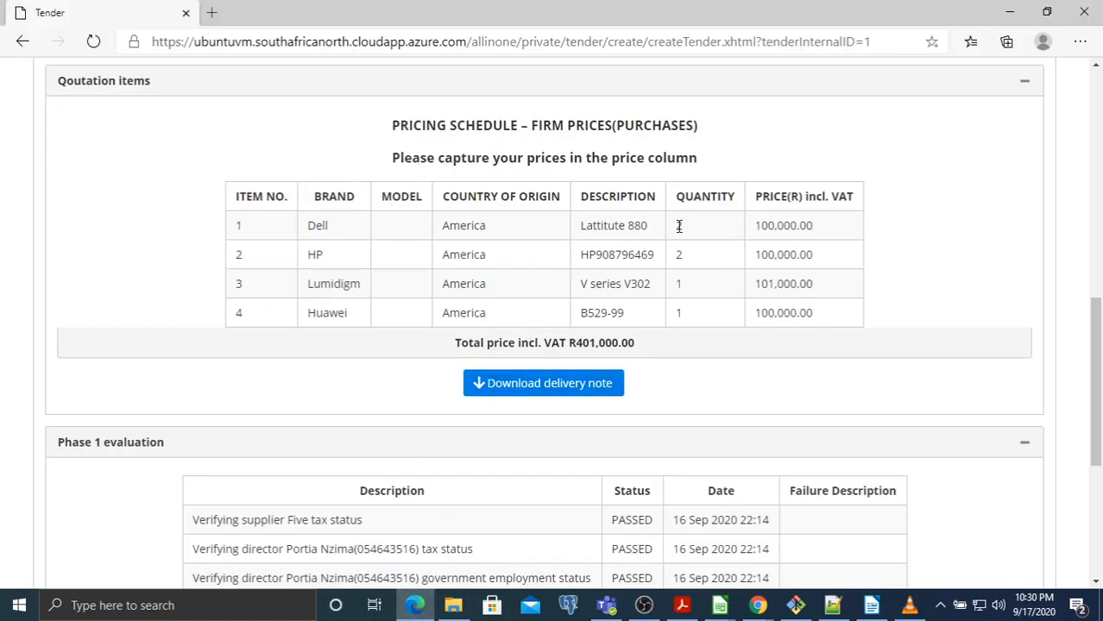
triple_click(597, 227)
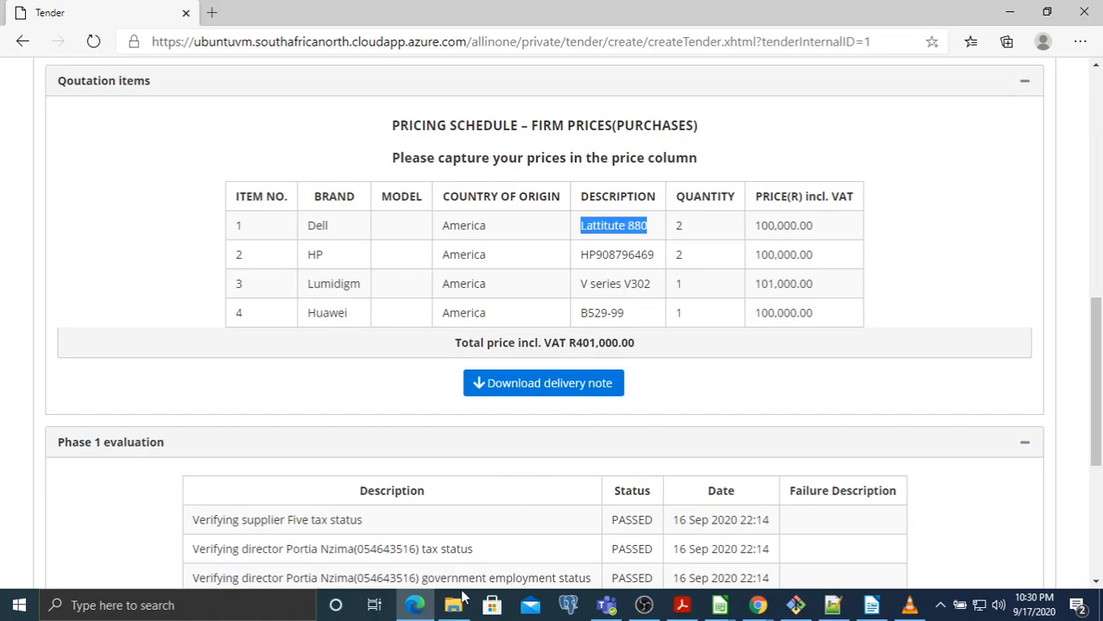
Back in the delivery note, select the blank serial number cells F2:F7
left_click(724, 607)
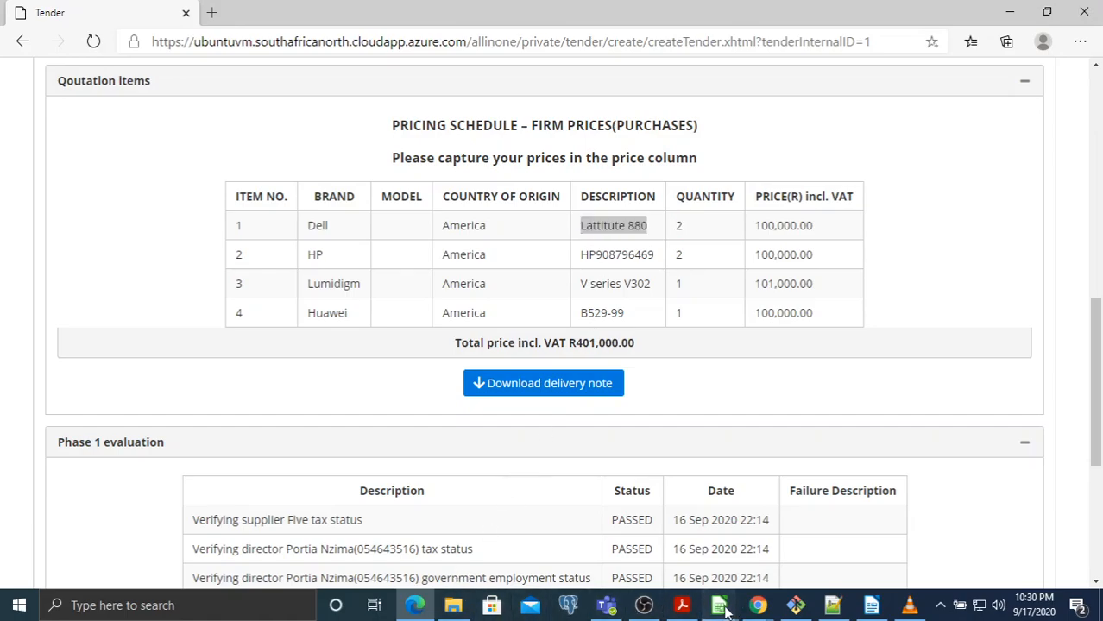
left_click(795, 548)
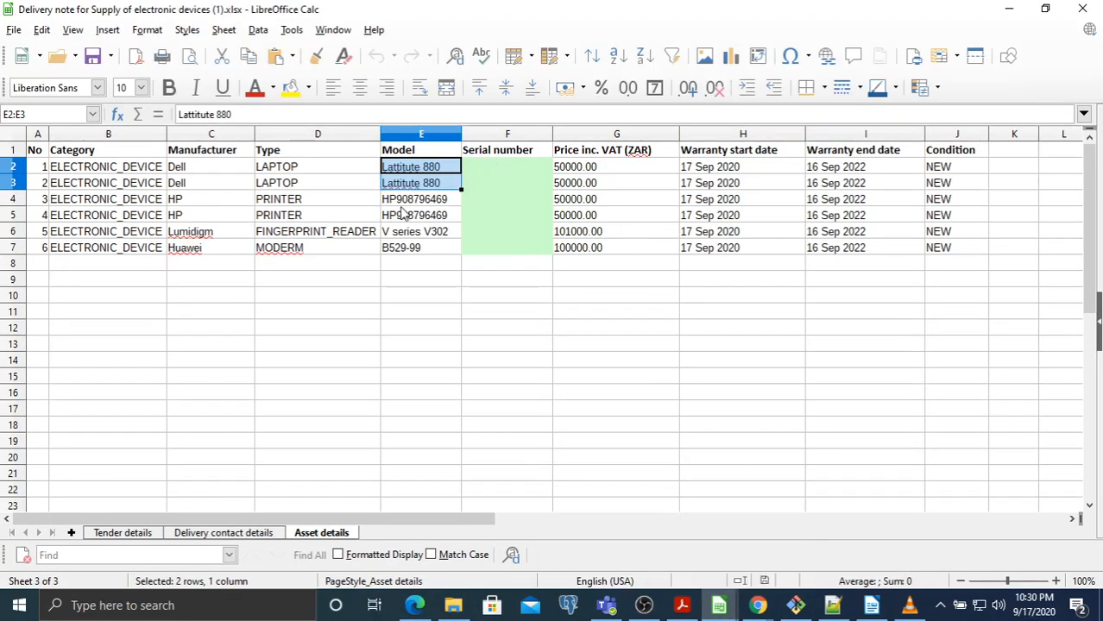
left_click(404, 214)
left_click(486, 179)
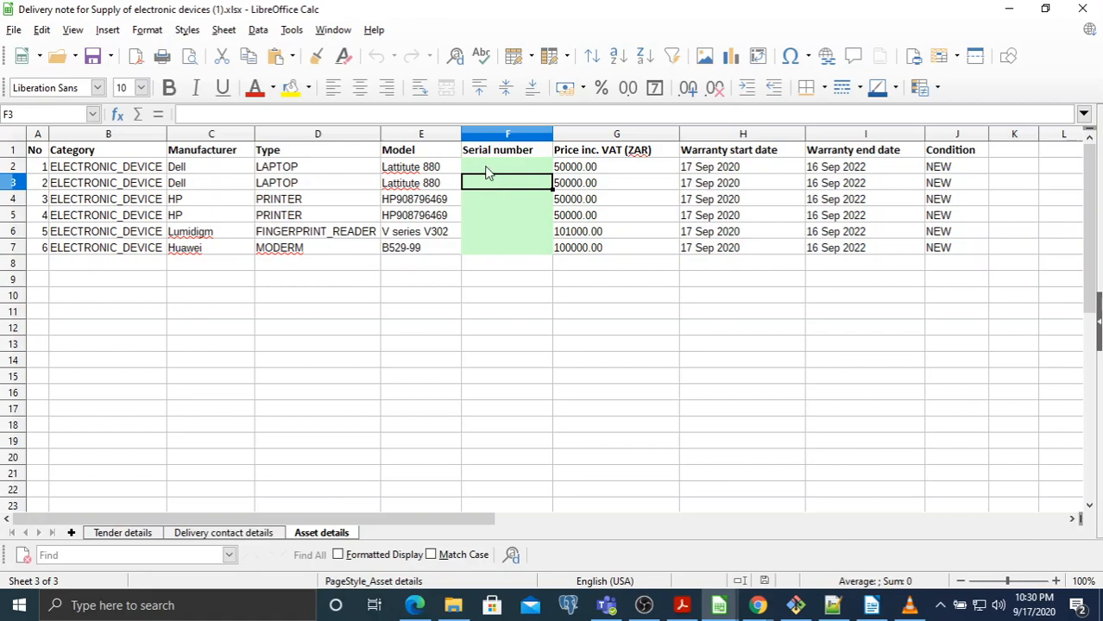
left_click_drag(486, 168, 493, 247)
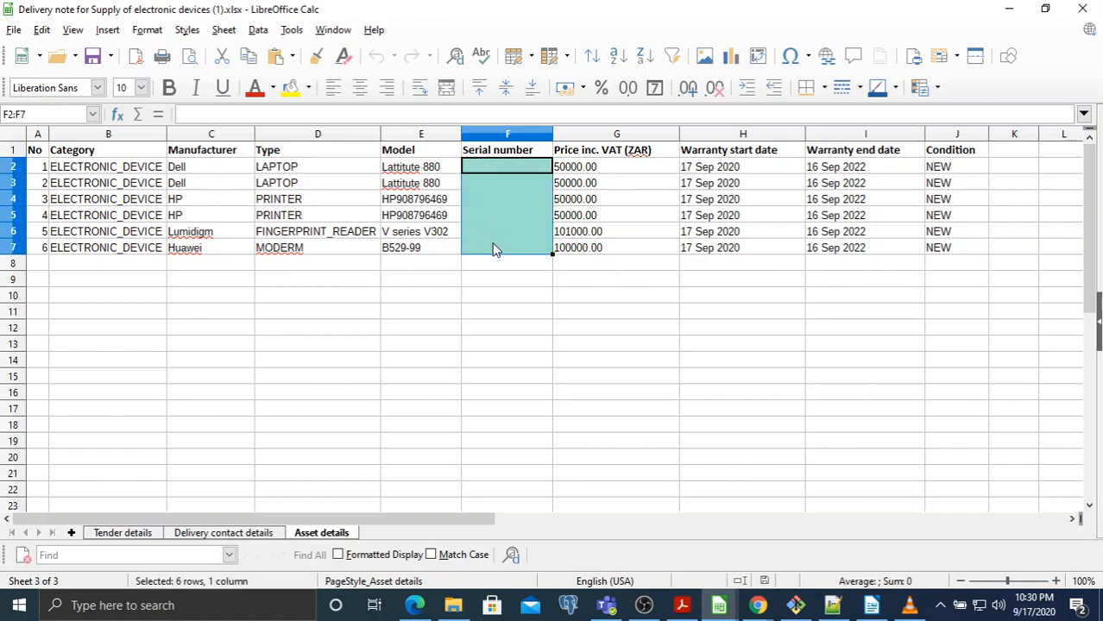
left_click(194, 535)
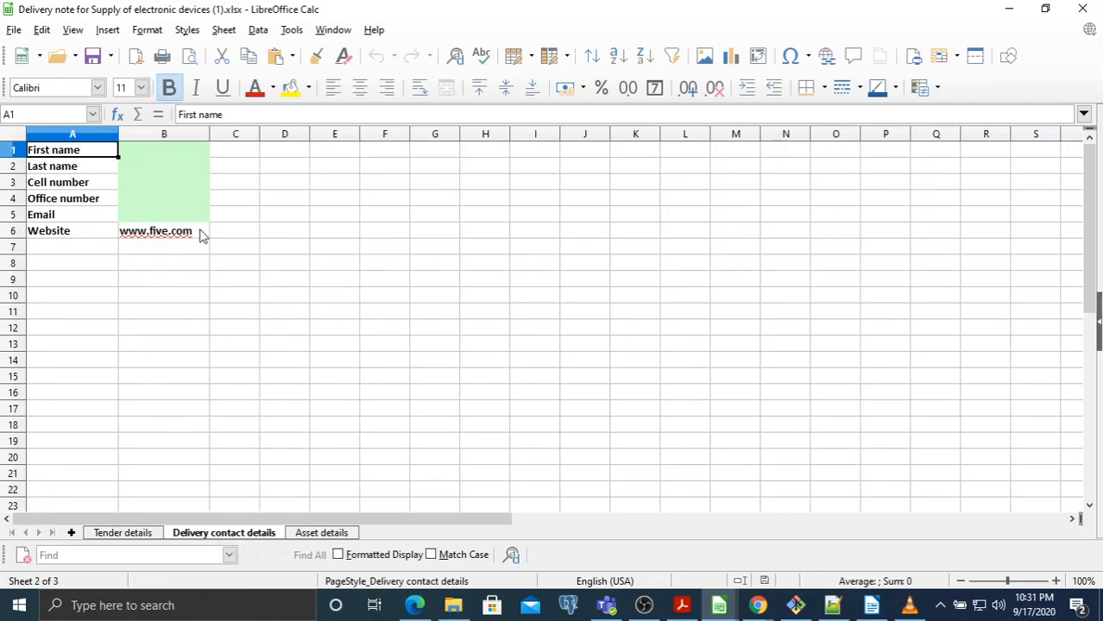
Enter the delivery contact's first name in B1 and last name in B2
left_click(164, 155)
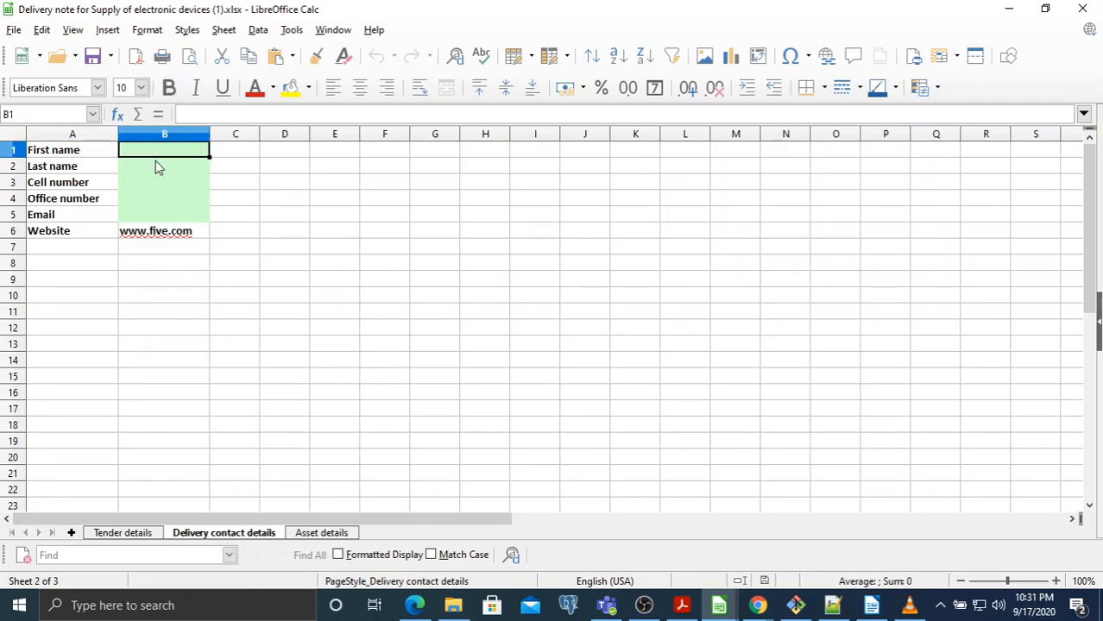
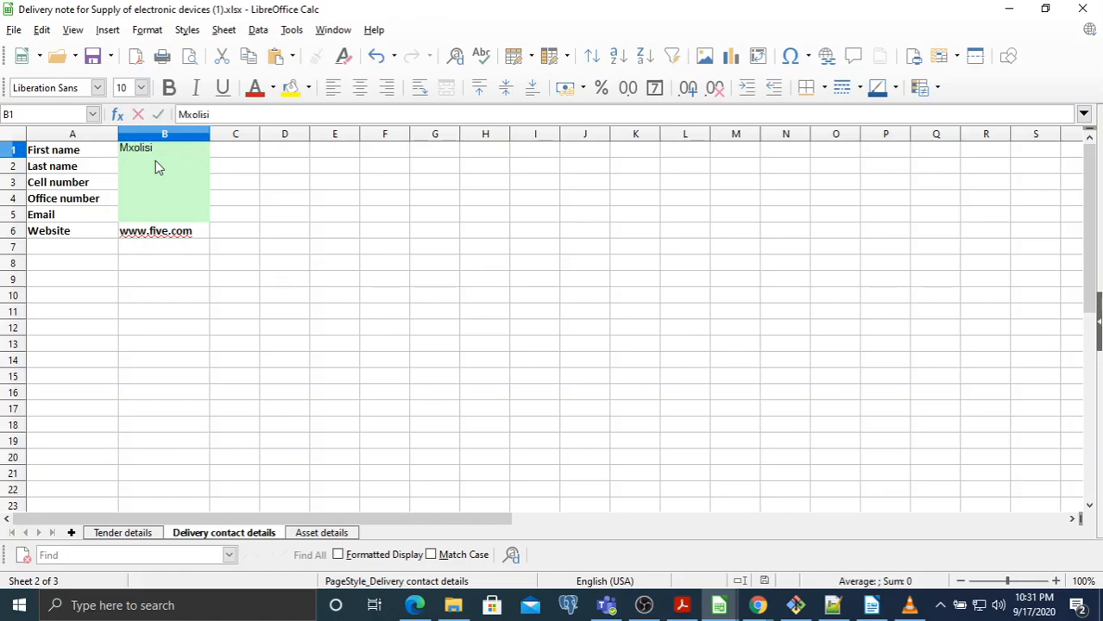
key("Tab")
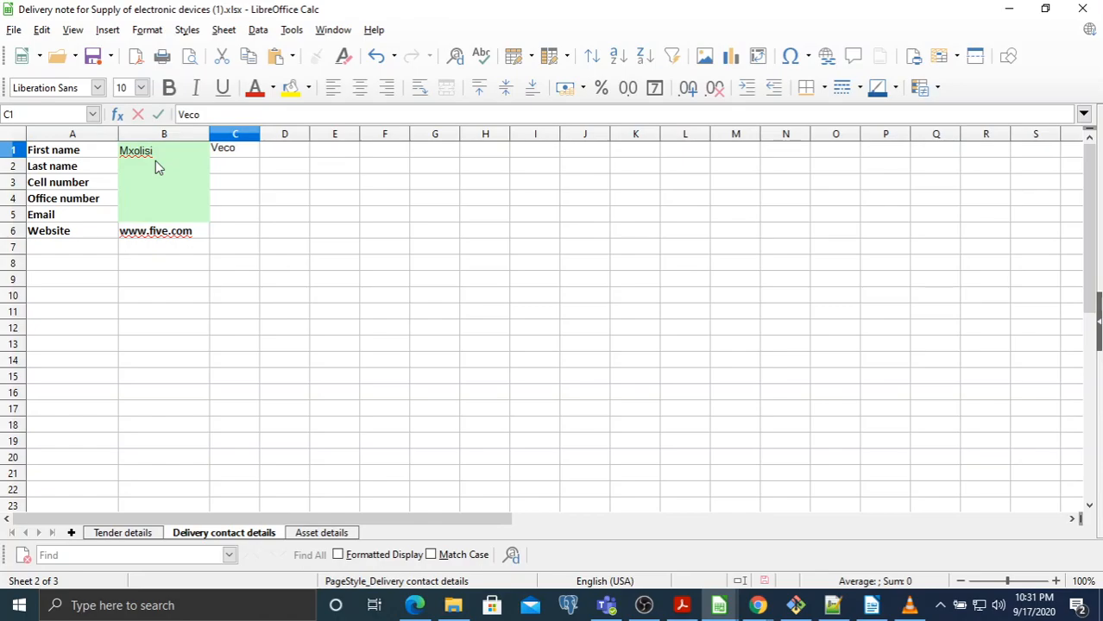
key("ctrl+z")
left_click(162, 168)
type("Veco")
key("Return")
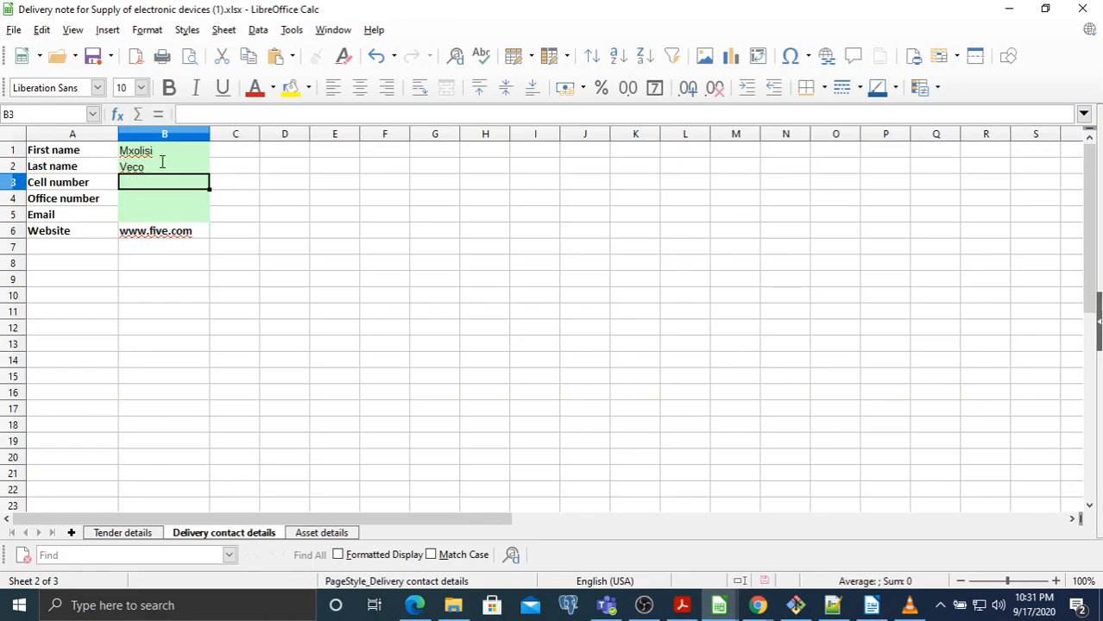
Enter the contact's cell and office numbers with apostrophe prefixes, then the contact's e-mail
type("'0712345678")
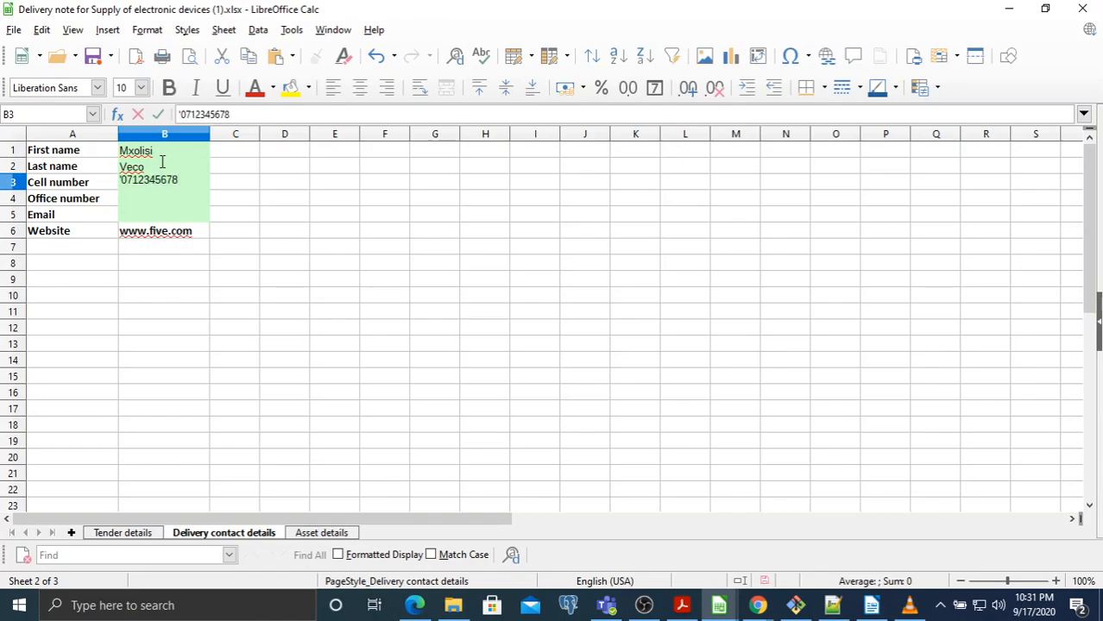
key("Return")
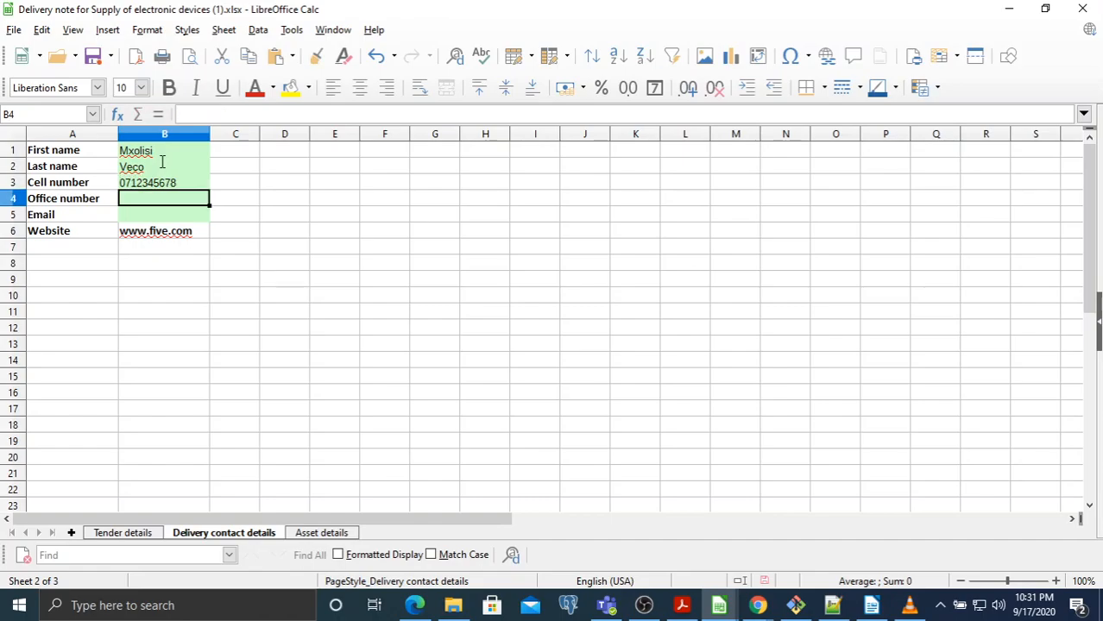
type("'011234567")
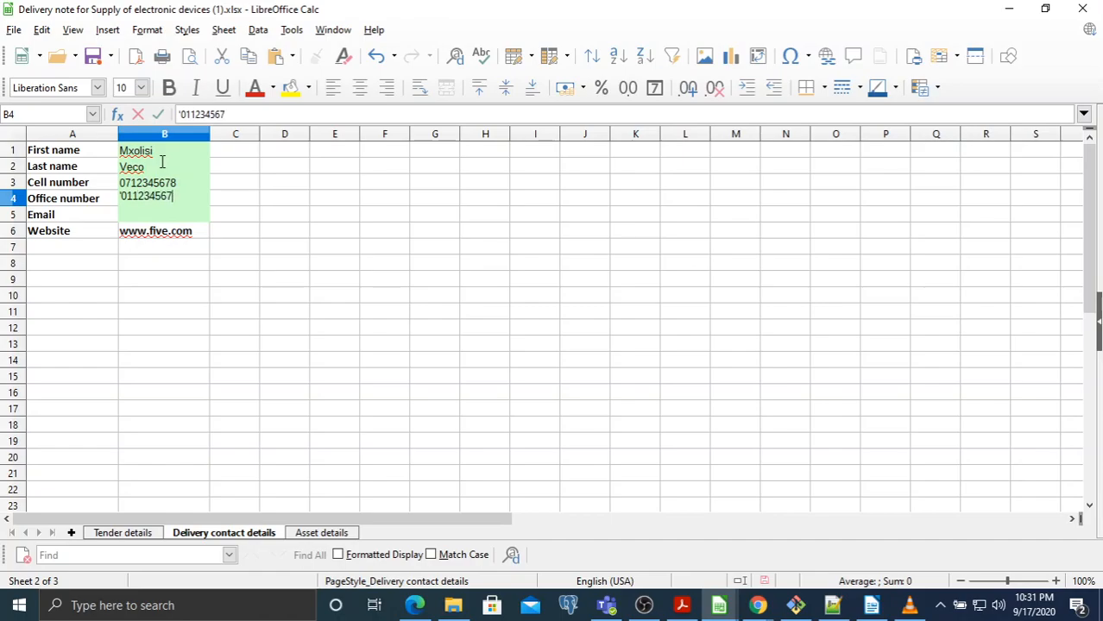
key("Return")
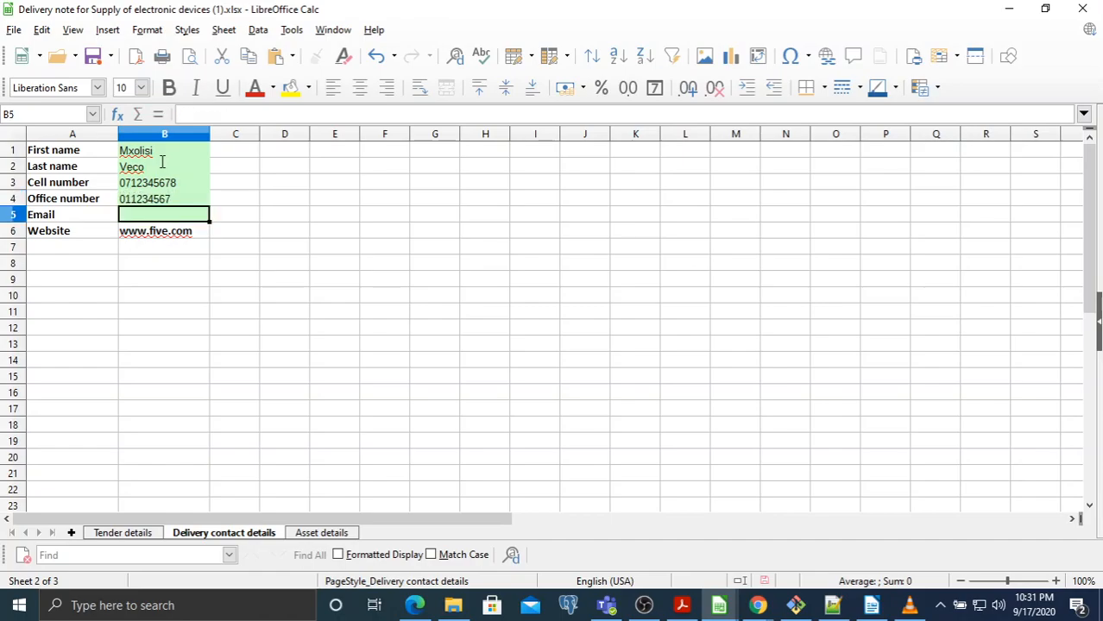
type("test@mail.com")
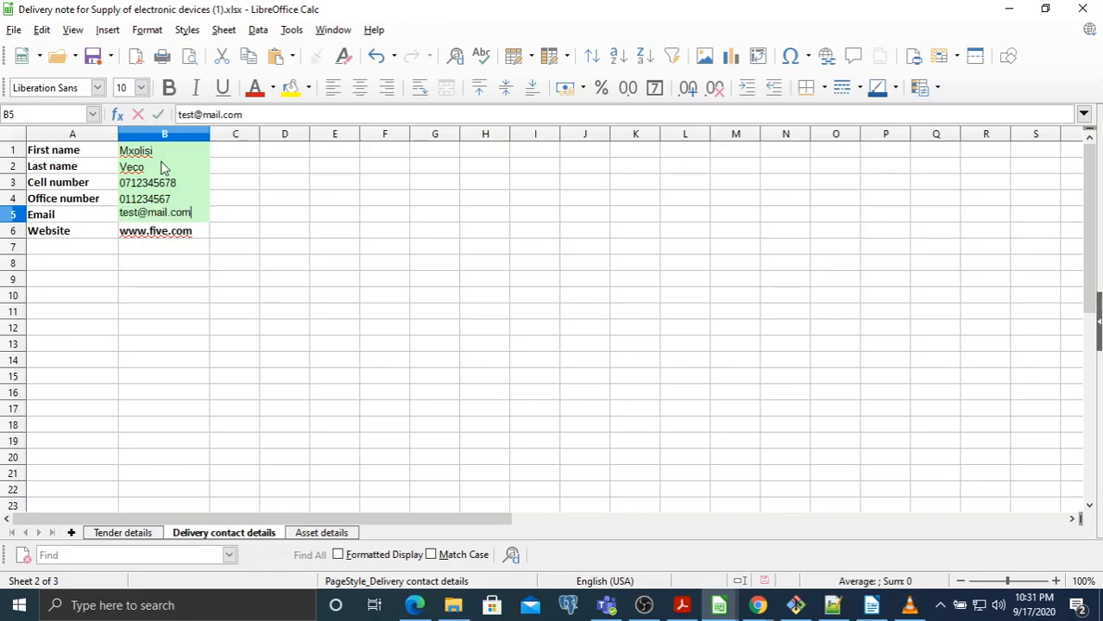
key("Return")
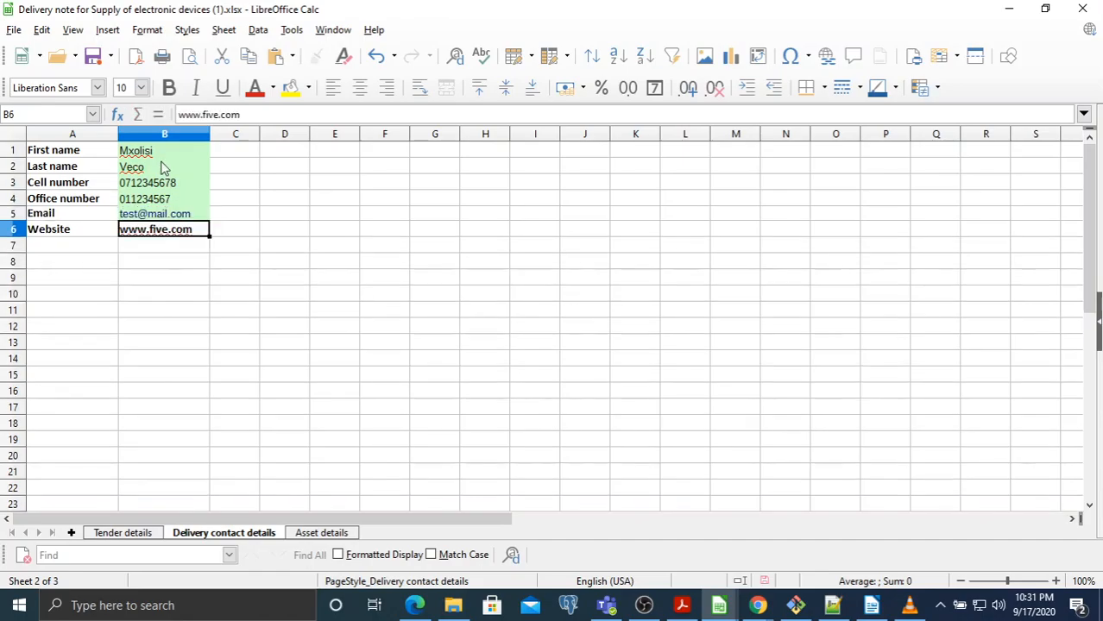
Compare the HP908796469 printer and Lumidigm V series V302 models with the tender page descriptions
left_click(321, 533)
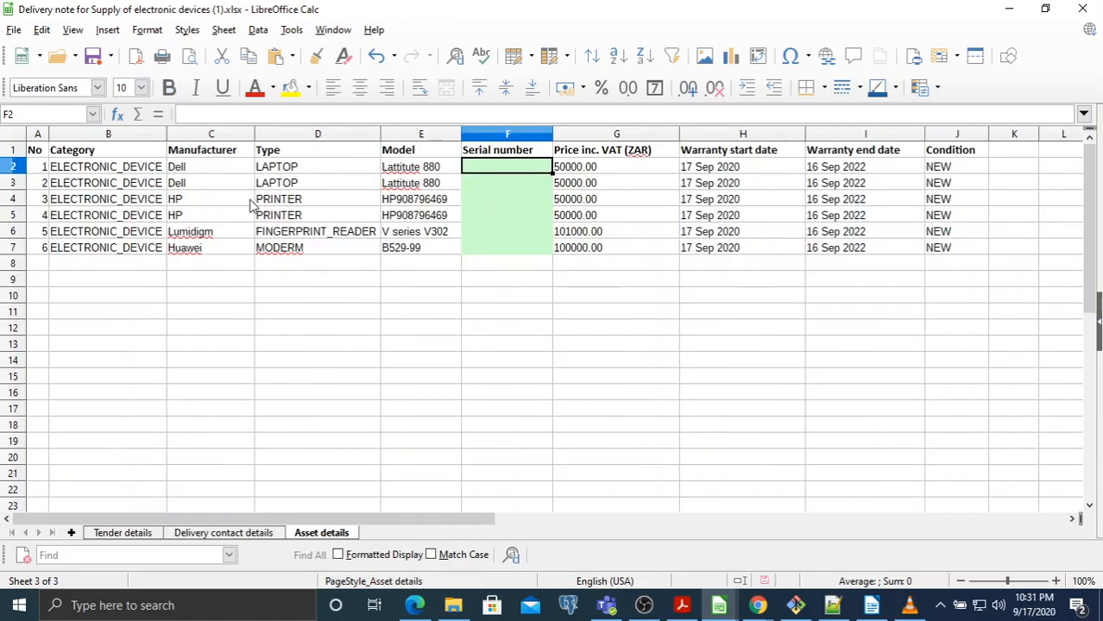
left_click(415, 199)
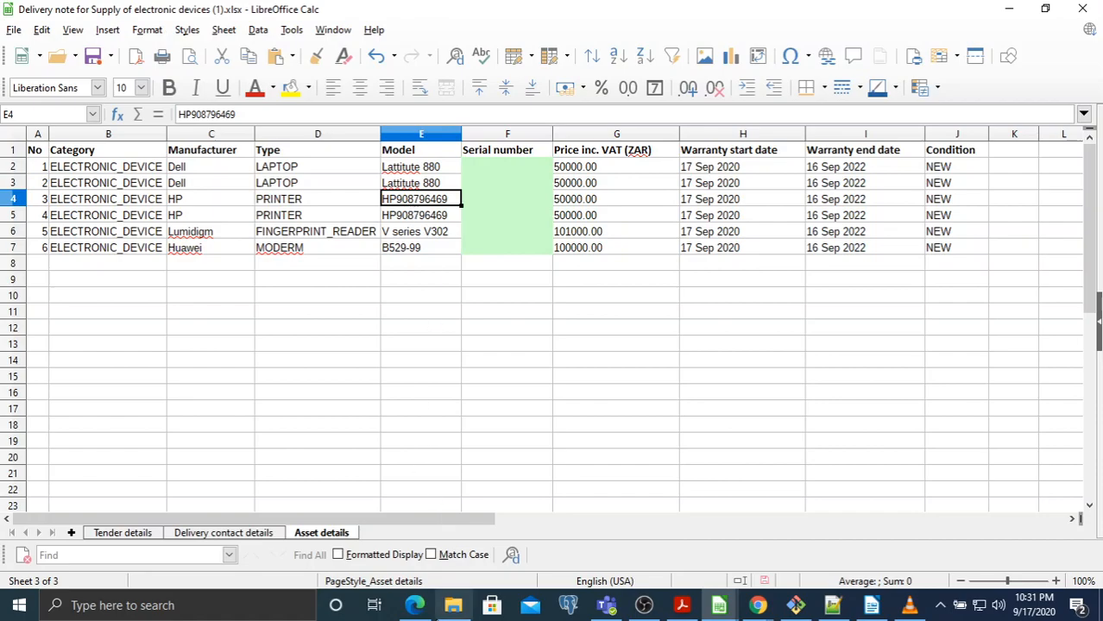
left_click(416, 606)
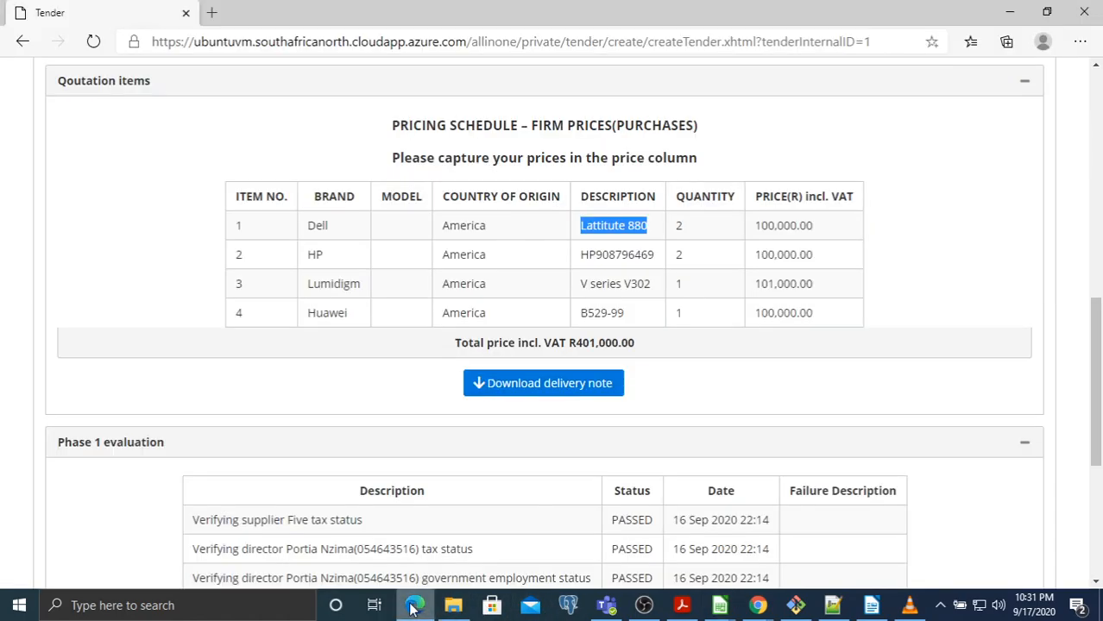
double_click(679, 255)
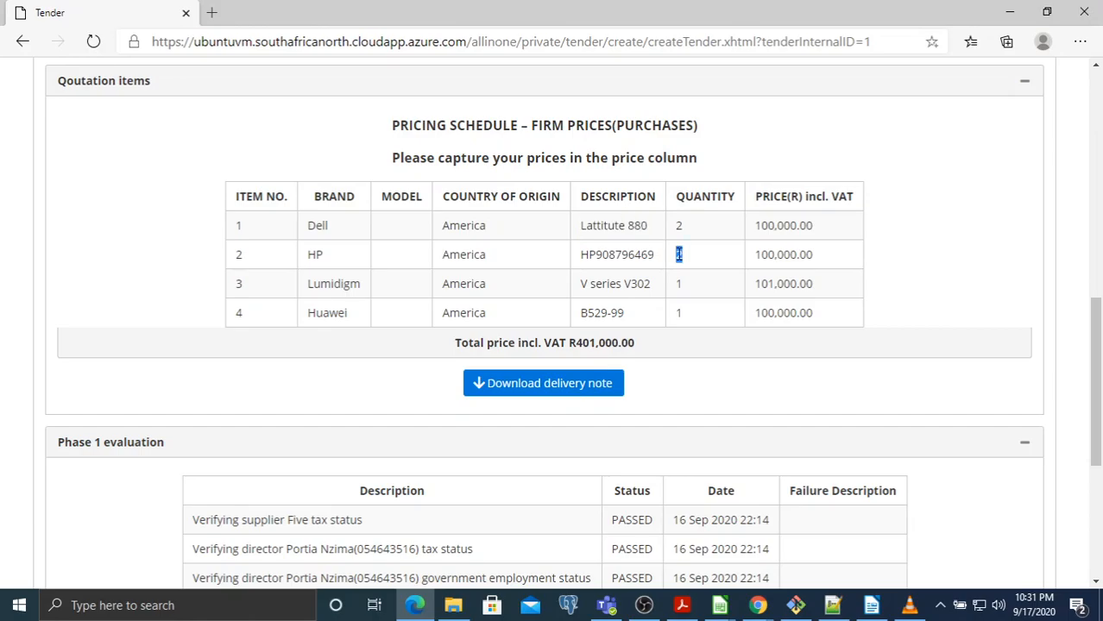
double_click(644, 254)
left_click_drag(584, 286, 663, 291)
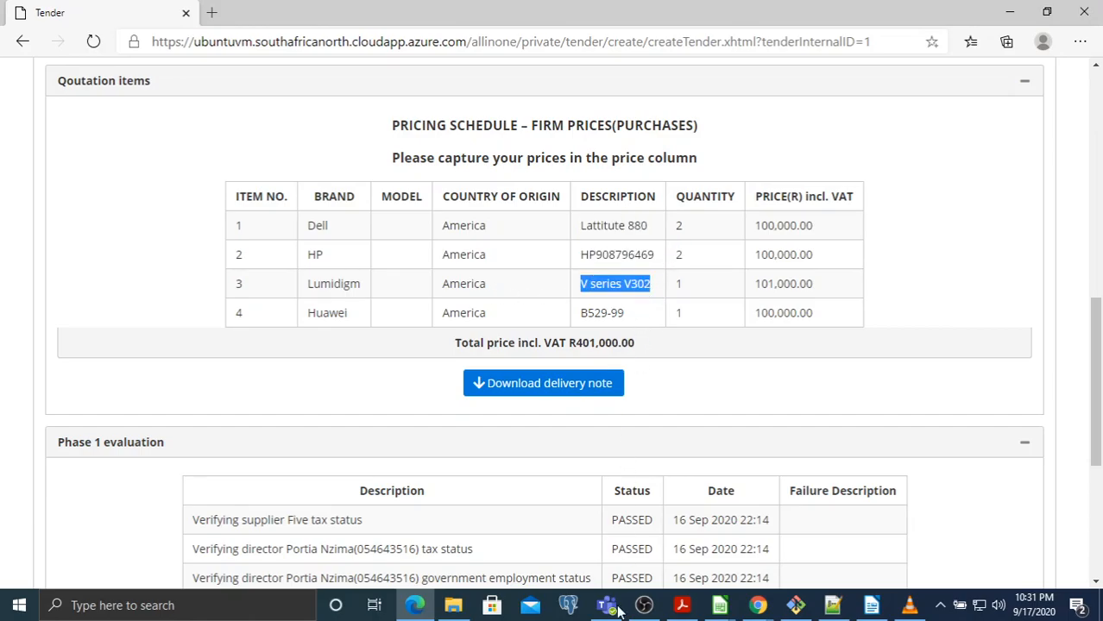
Check the Lumidigm V series V302 and Huawei modem B529-99 models on the Asset details sheet
left_click(720, 606)
left_click(707, 485)
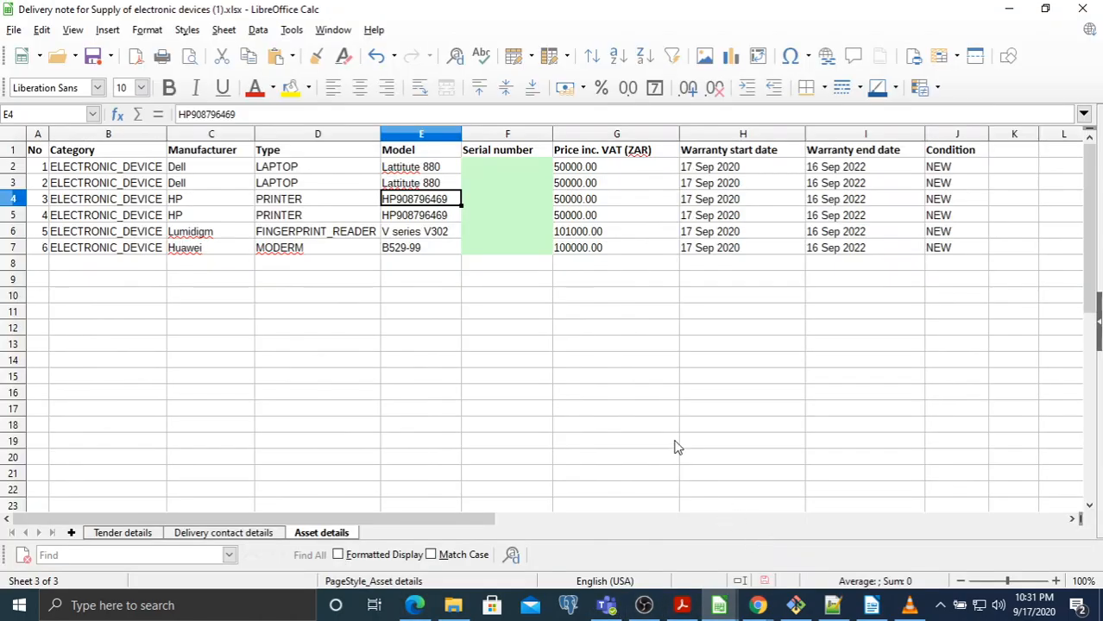
left_click(412, 235)
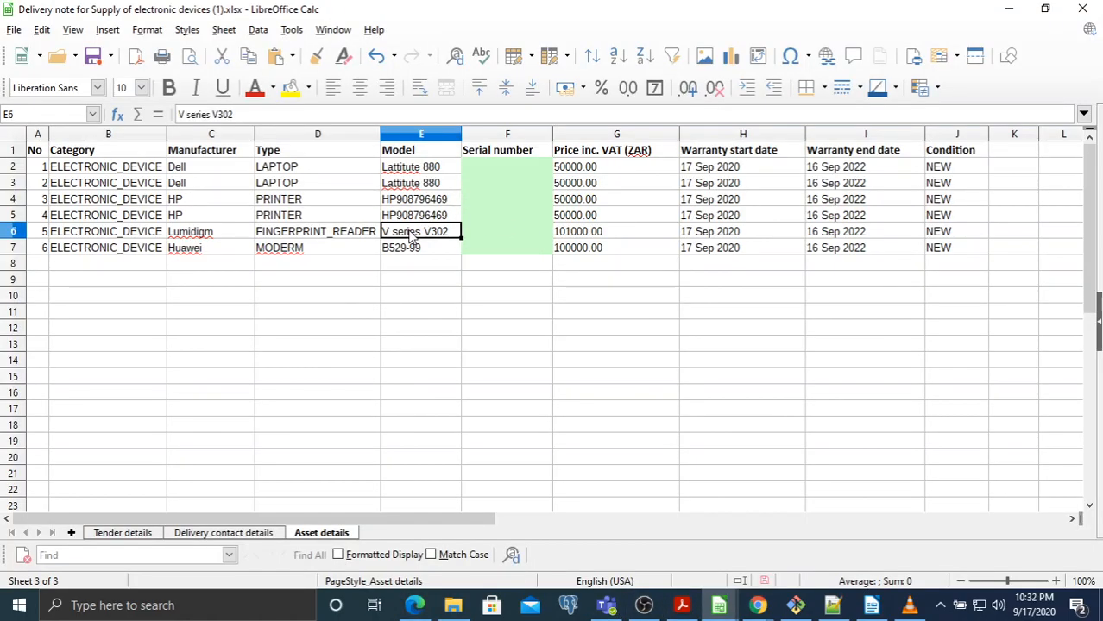
left_click(422, 251)
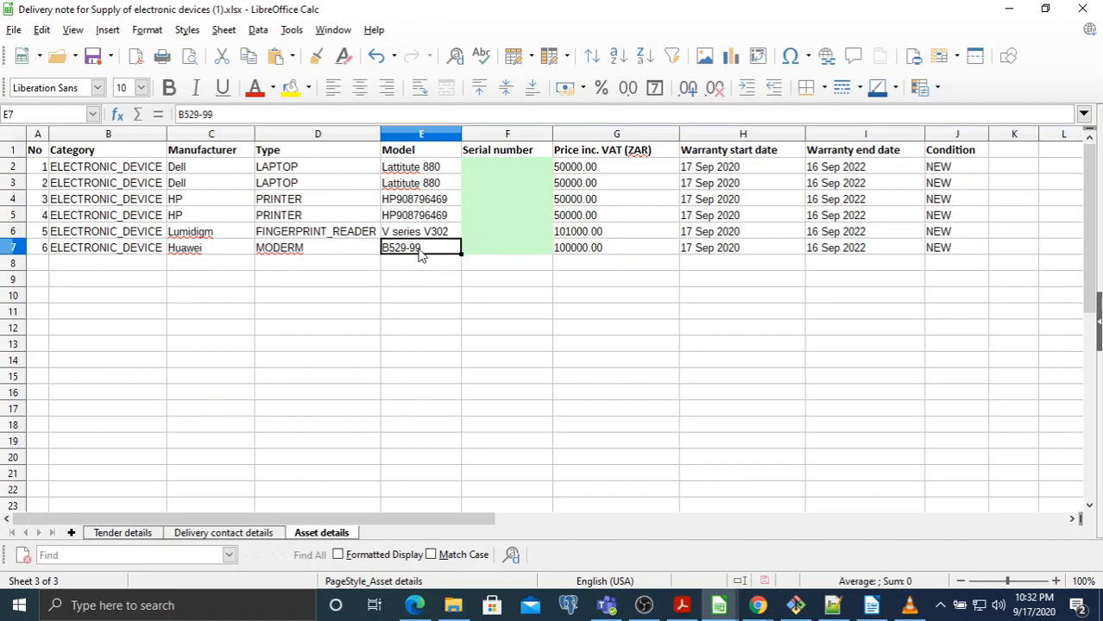
left_click(339, 251)
left_click(406, 252)
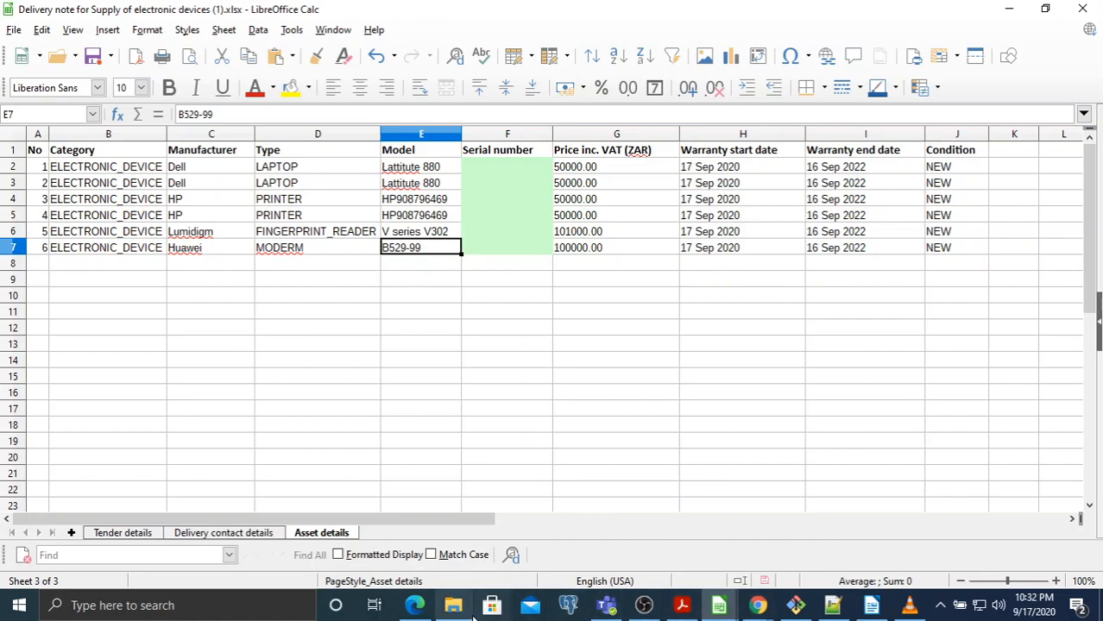
Match the Huawei B529 description on the tender page, then select Serial number cell F2
left_click(415, 605)
left_click(603, 314)
double_click(603, 315)
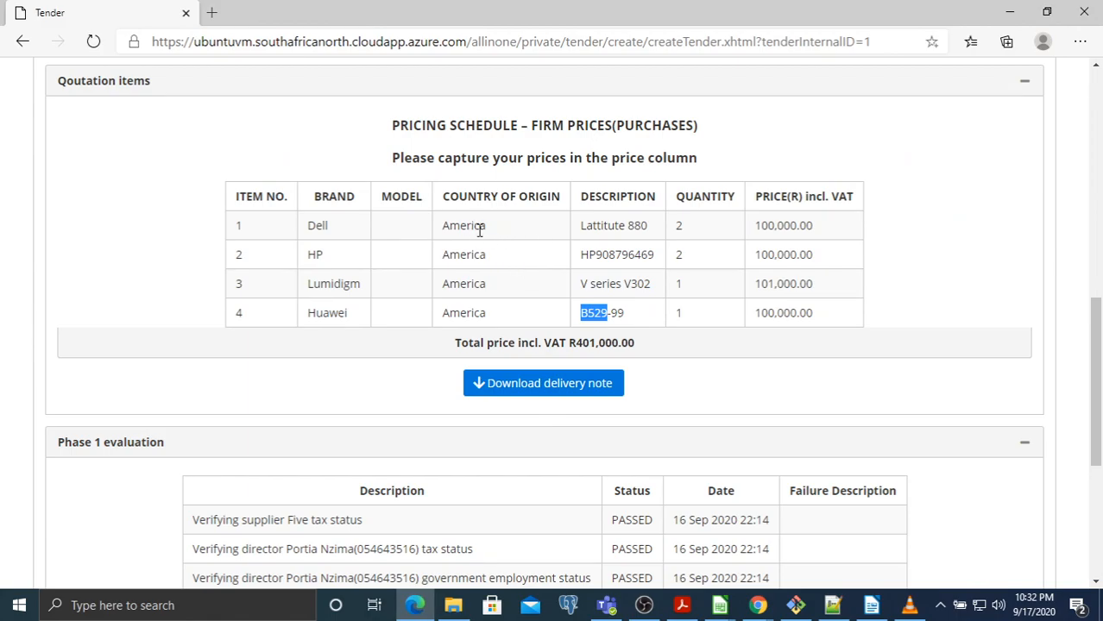
mouse_move(720, 605)
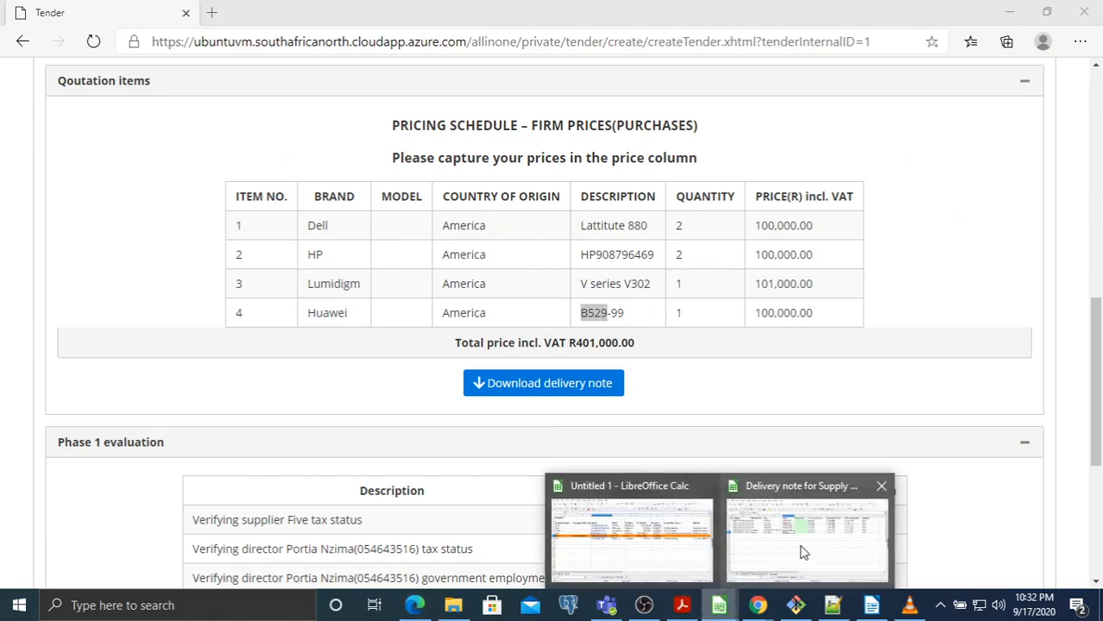
left_click(803, 552)
left_click(493, 175)
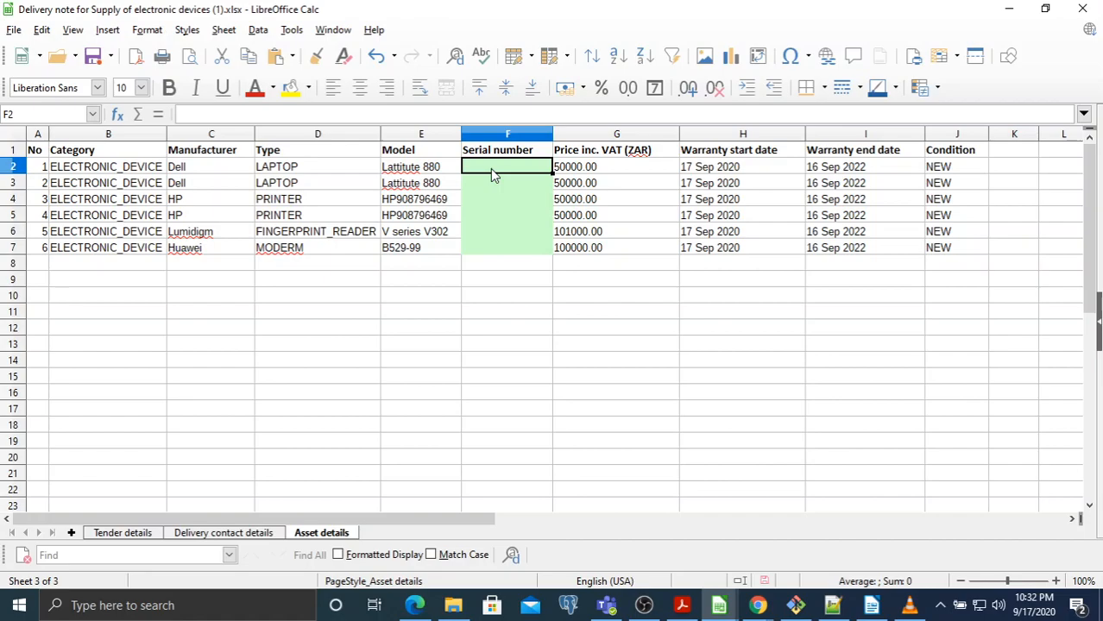
Enter Sr0001 in F2 and autofill serial numbers through Sr0006 down to F7
type("Sr0001")
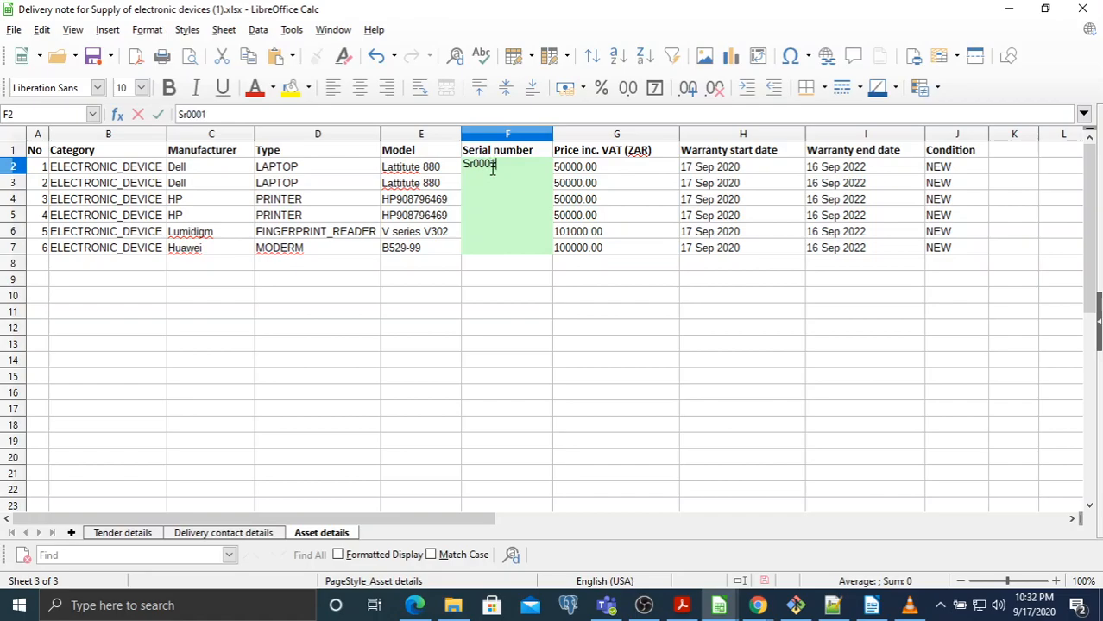
key("Return")
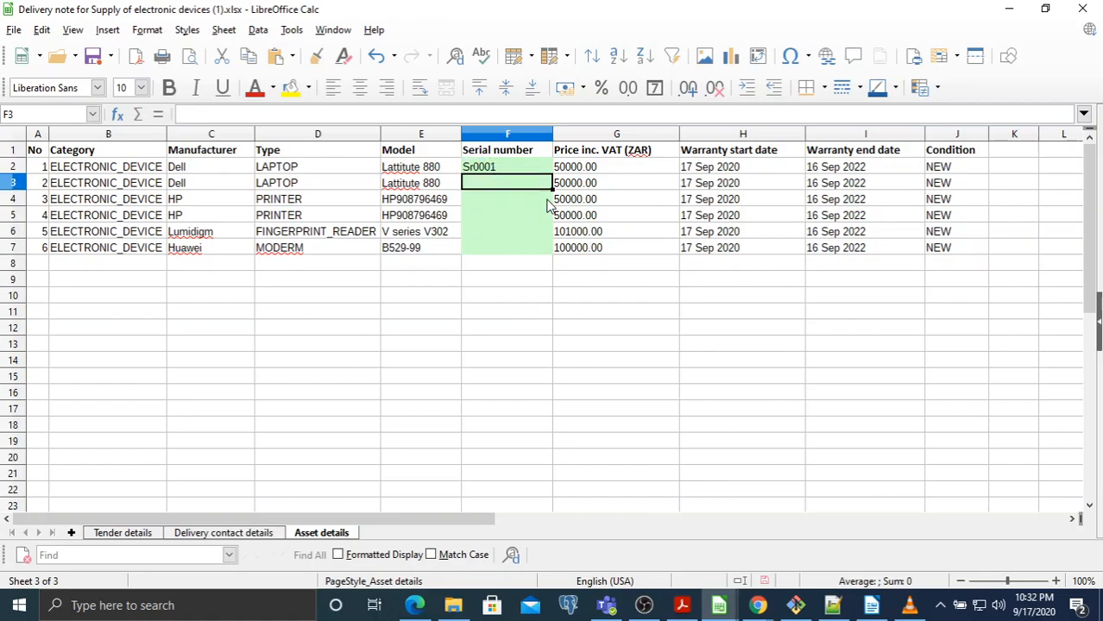
left_click(524, 172)
double_click(552, 175)
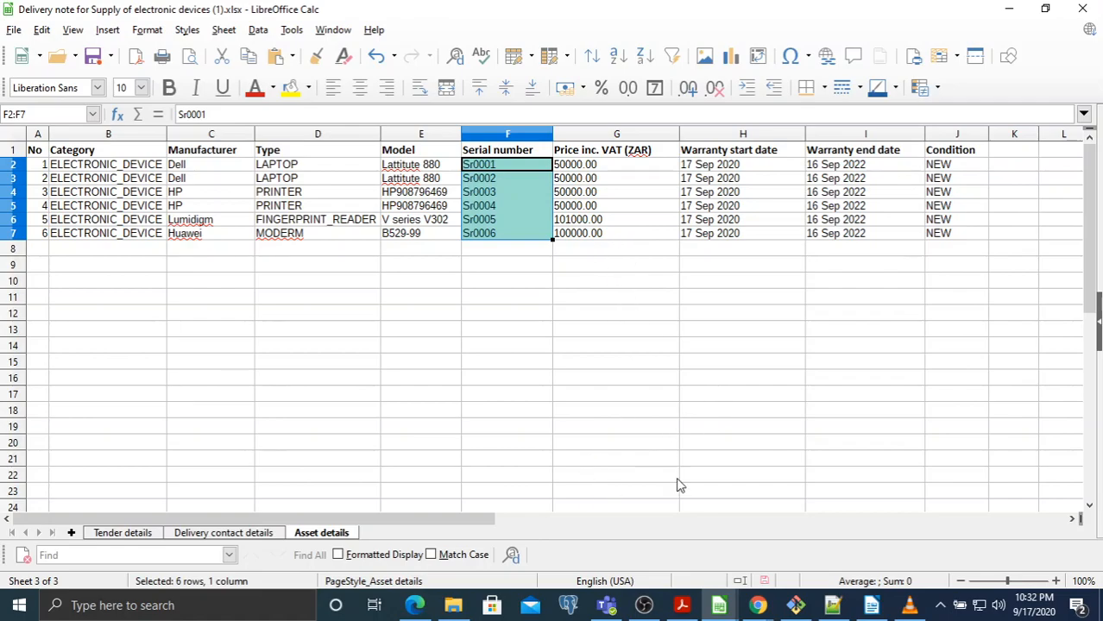
mouse_move(414, 605)
left_click(437, 562)
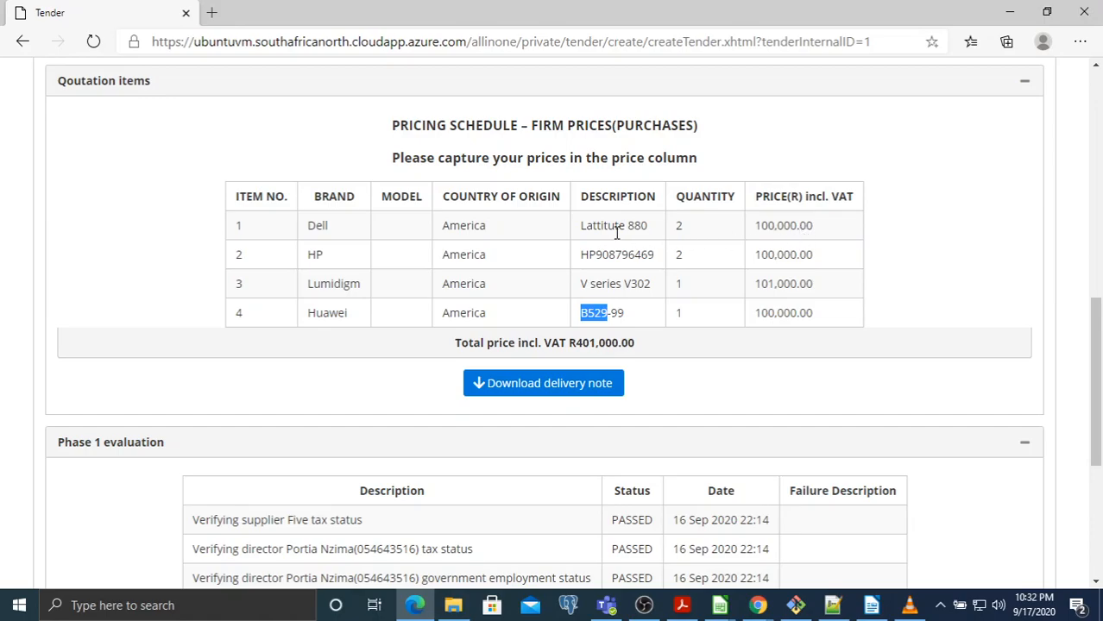
double_click(771, 229)
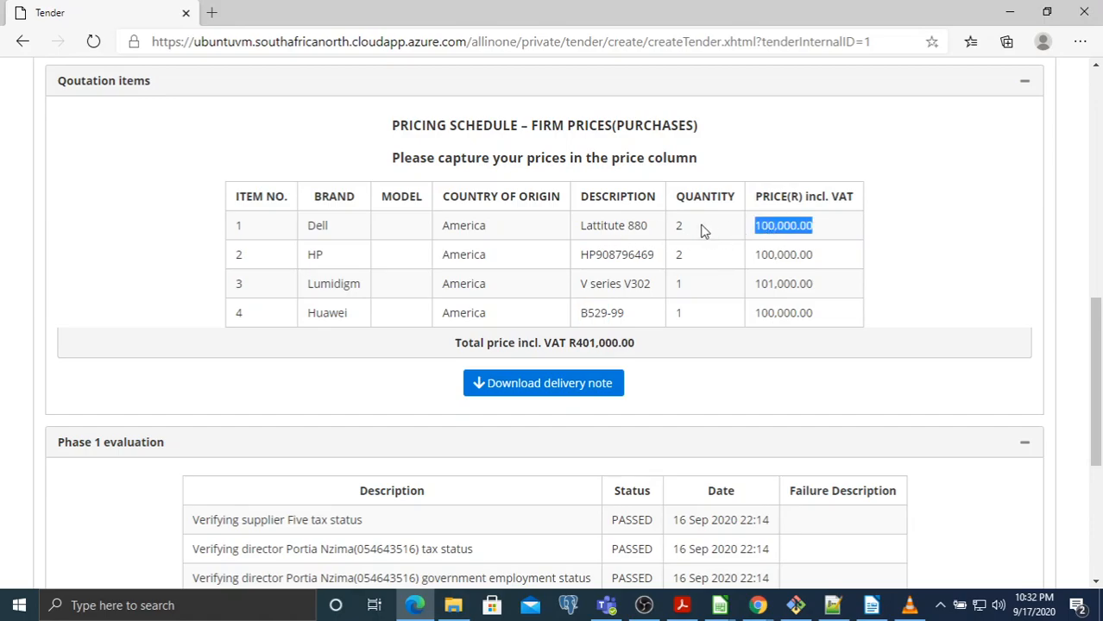
left_click(719, 605)
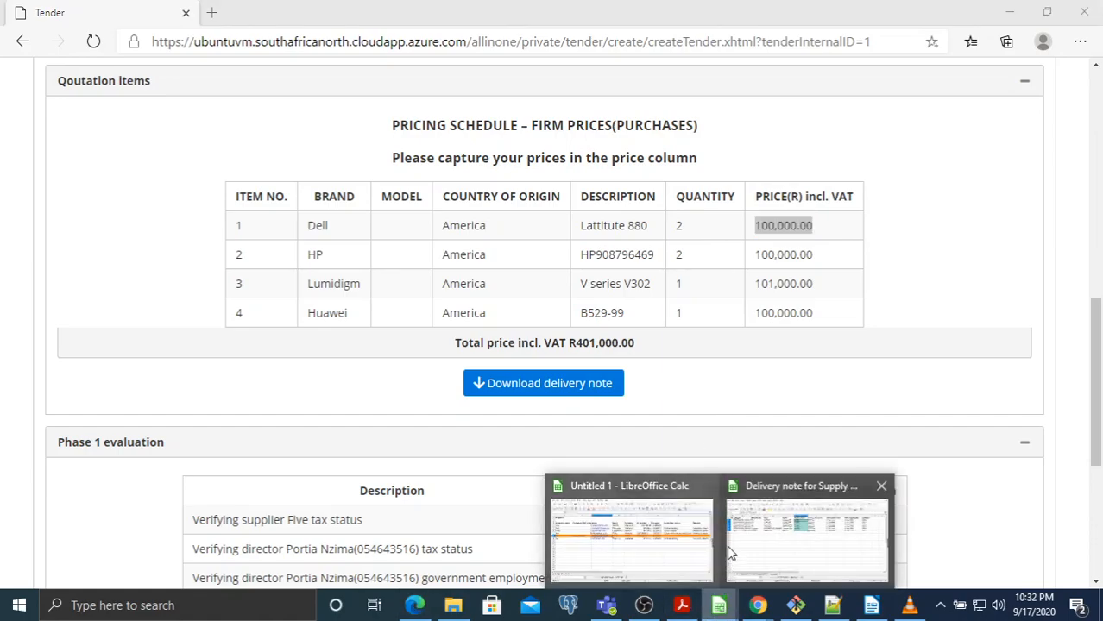
left_click(769, 543)
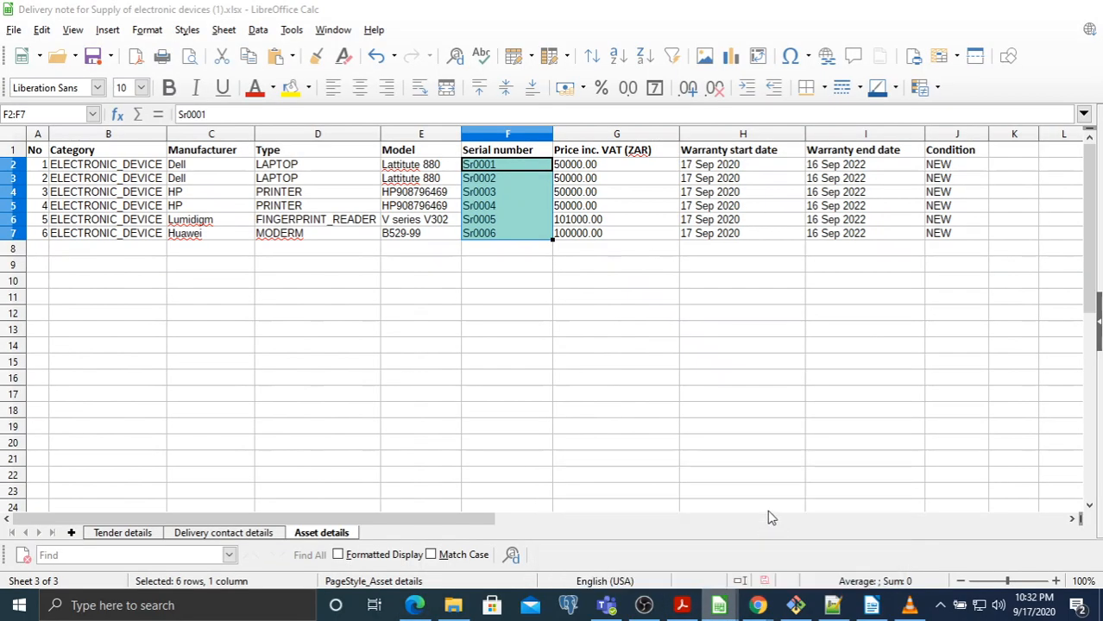
left_click(589, 169)
left_click(587, 182)
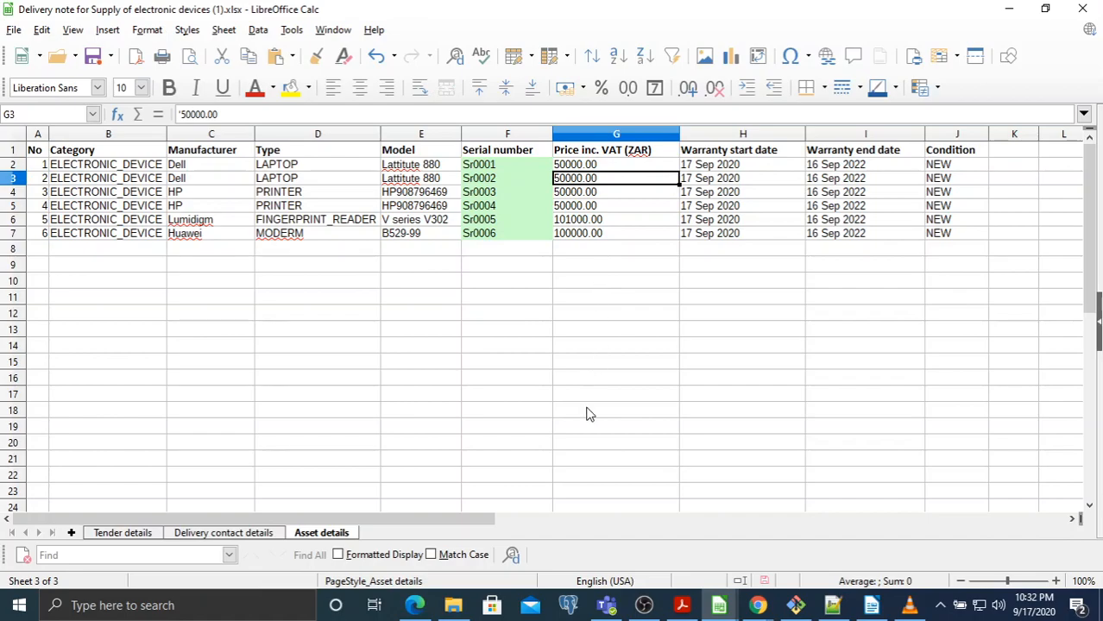
left_click(415, 605)
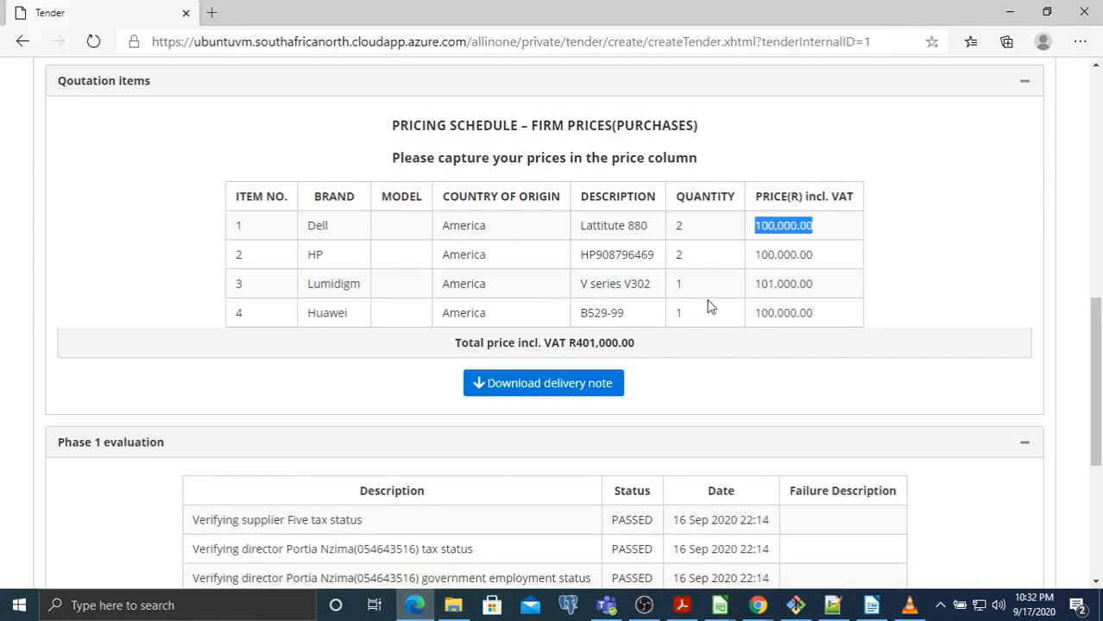
left_click(774, 264)
double_click(774, 259)
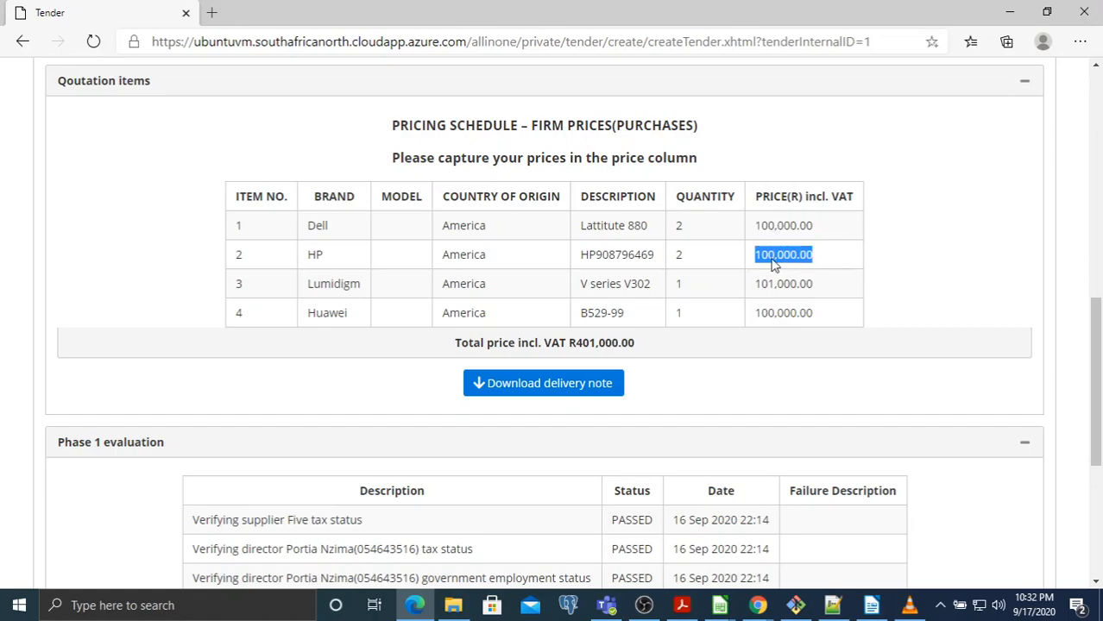
double_click(678, 256)
left_click(719, 606)
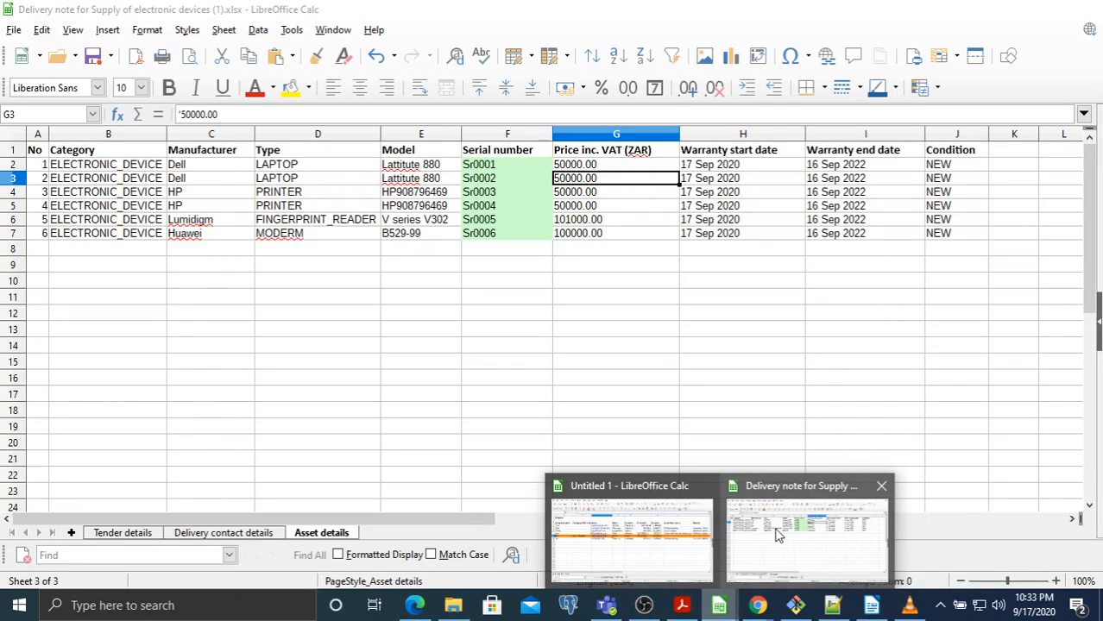
left_click(800, 552)
left_click(588, 192)
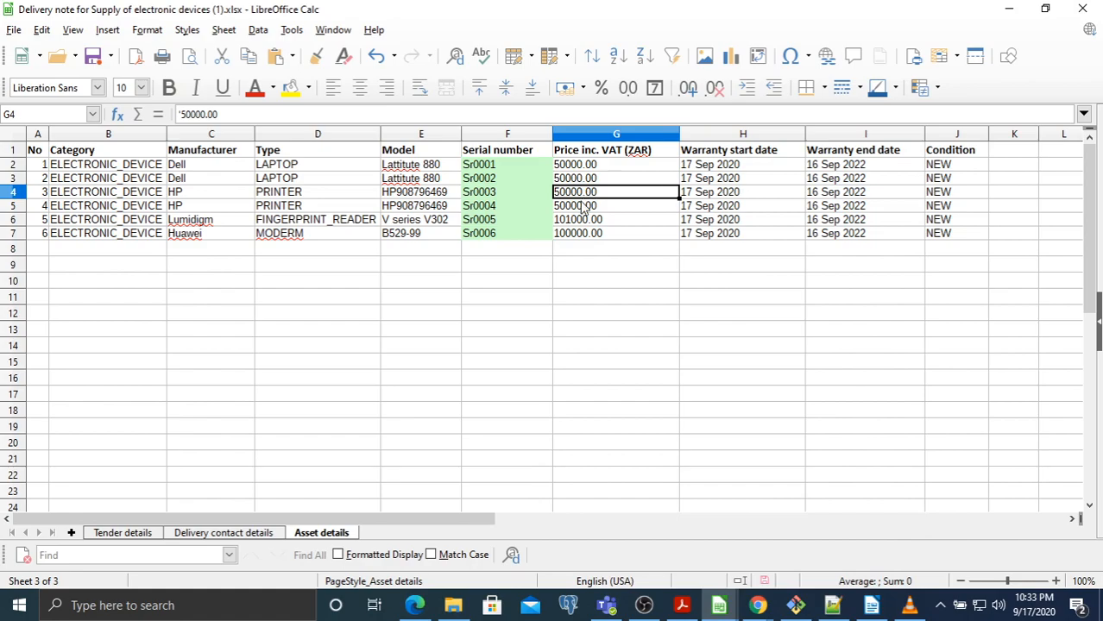
left_click(577, 208)
left_click(570, 223)
left_click(575, 236)
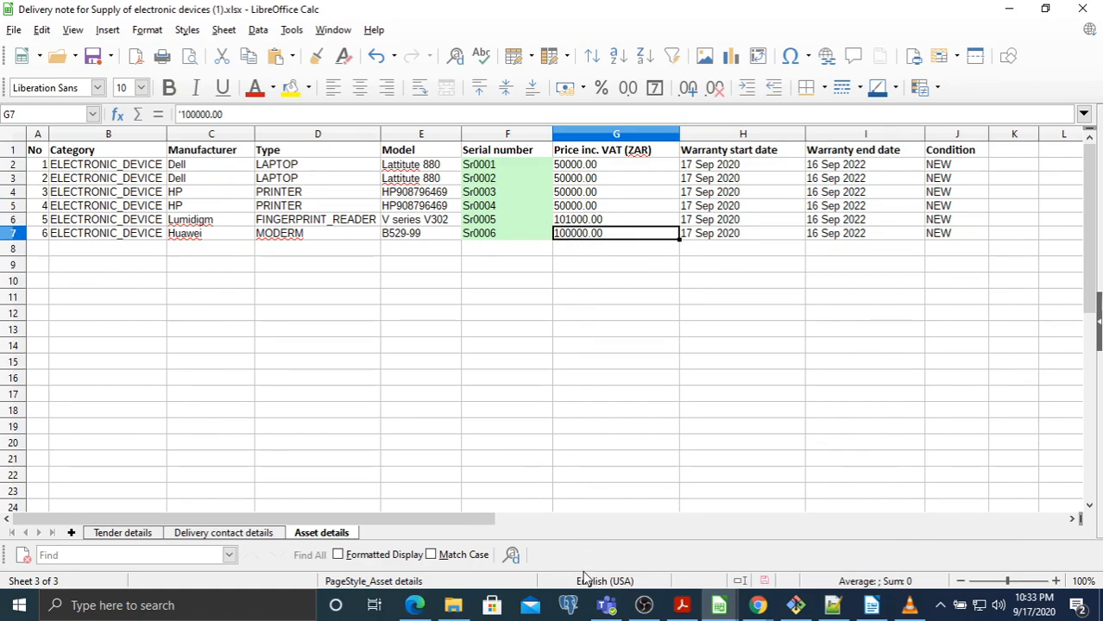
left_click(421, 598)
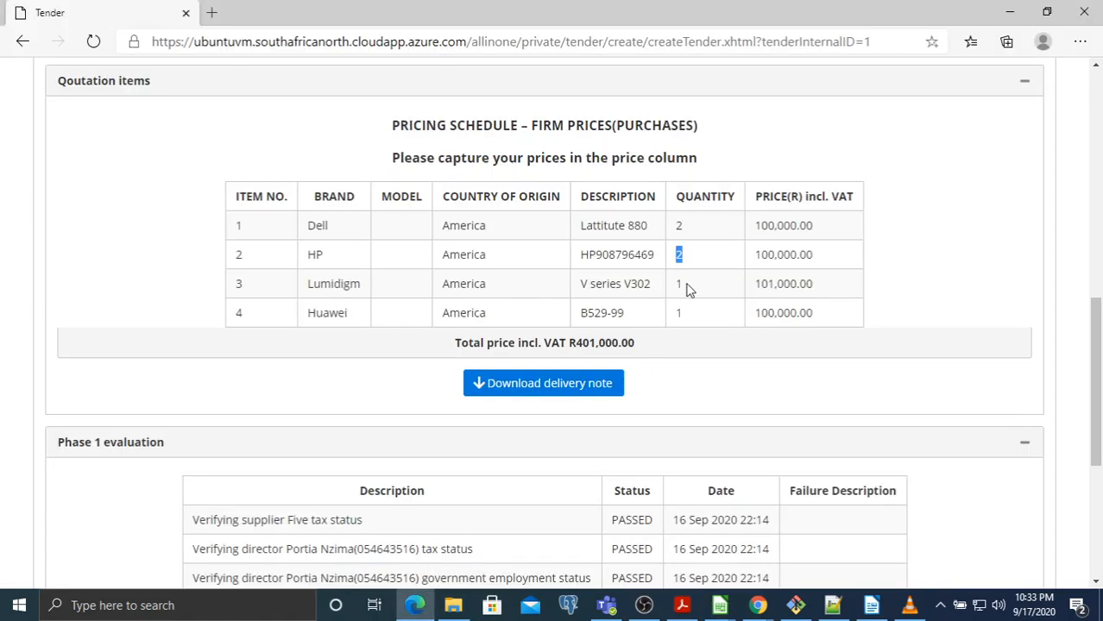
double_click(765, 288)
double_click(801, 315)
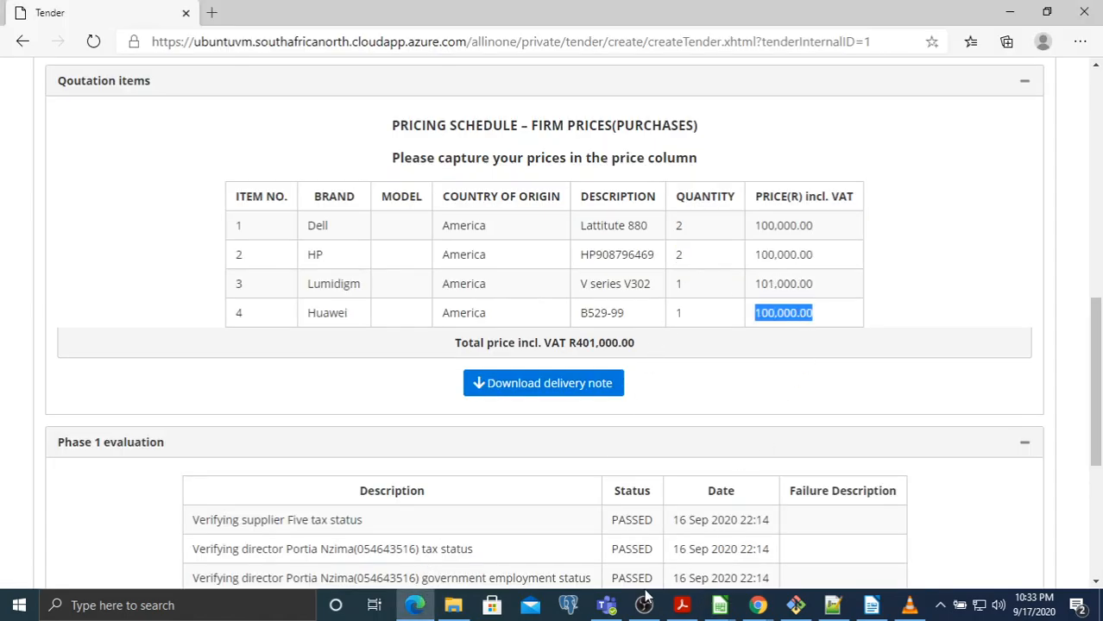
mouse_move(721, 610)
left_click(794, 552)
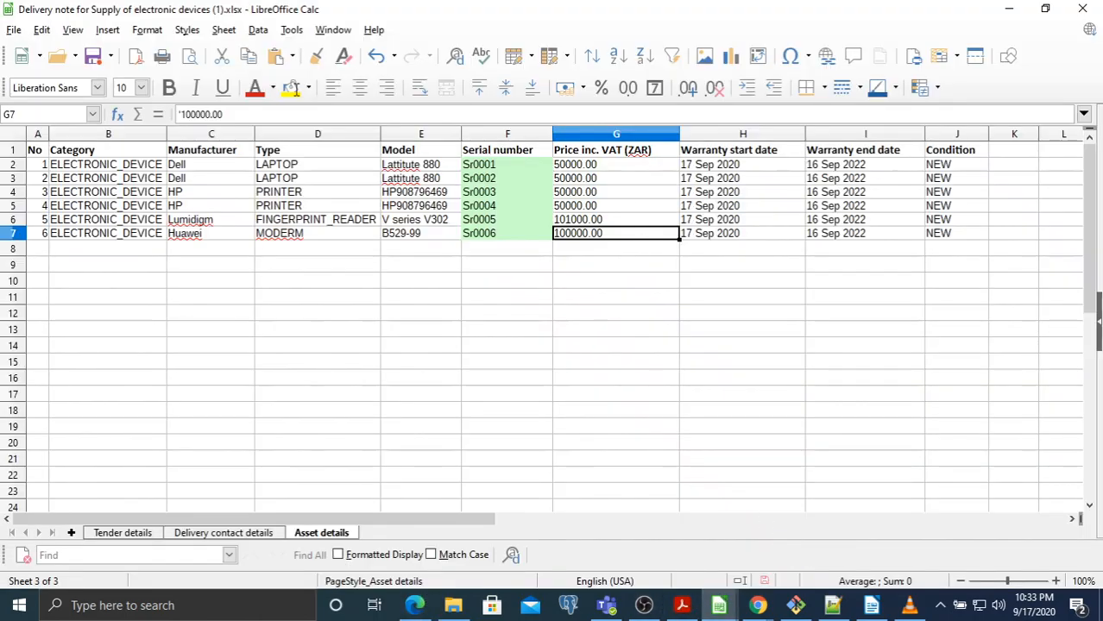
Save the delivery note, keeping the Excel 2007–2019 format
left_click(93, 57)
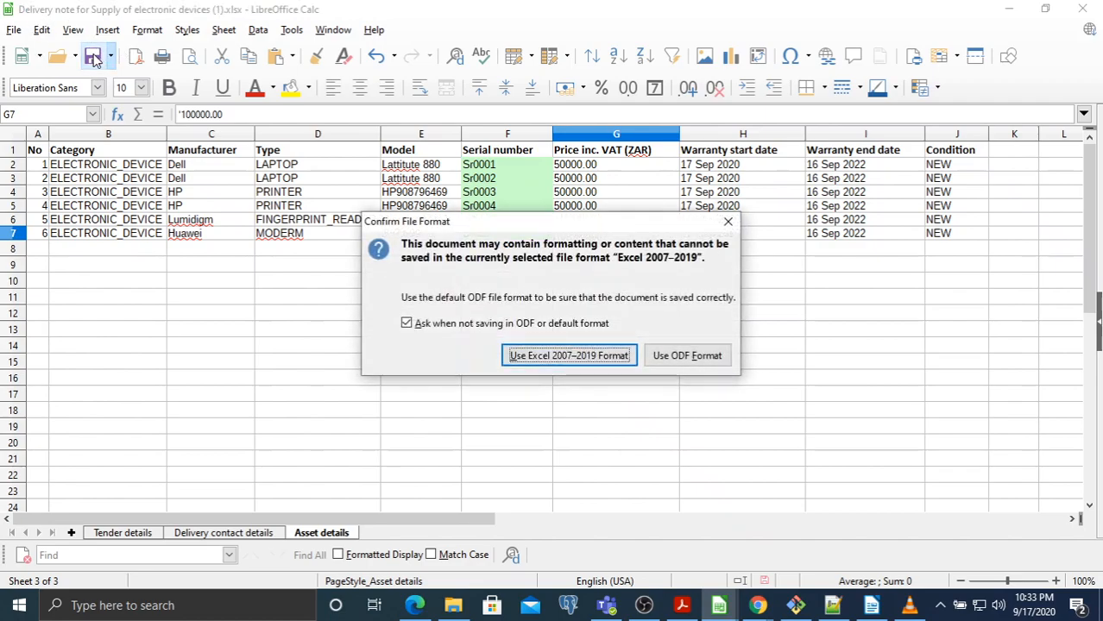
left_click(563, 357)
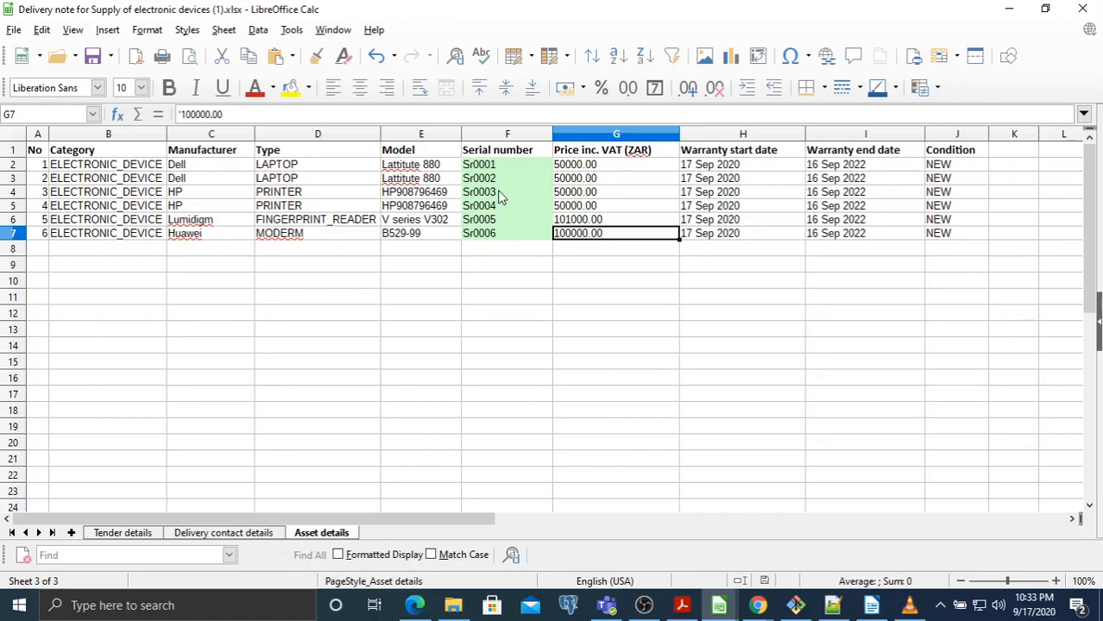
Show tender 1's Tender Summary and select the enquiries contact e-mail address
mouse_move(415, 605)
left_click(421, 542)
scroll(375, 310, "down", 4)
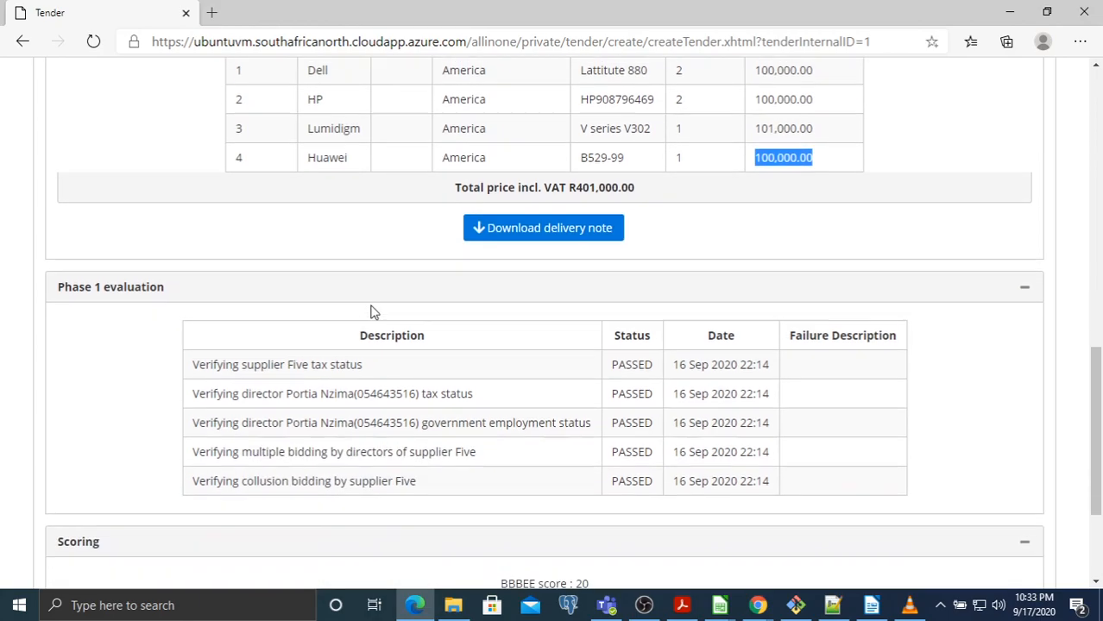
scroll(352, 301, "up", 5)
scroll(352, 298, "up", 10)
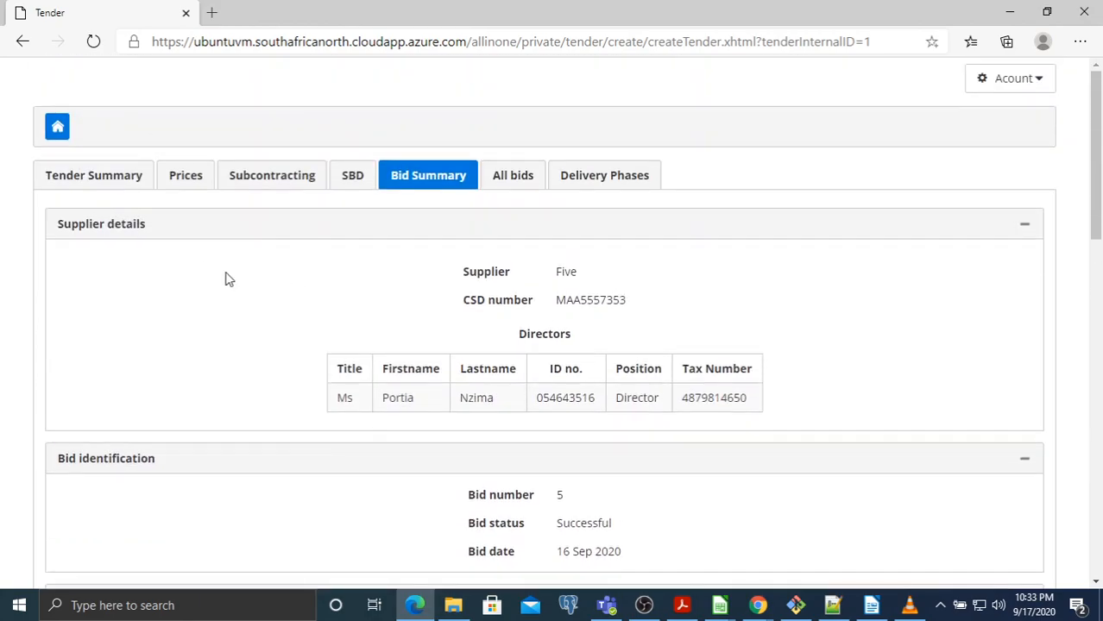
left_click(123, 183)
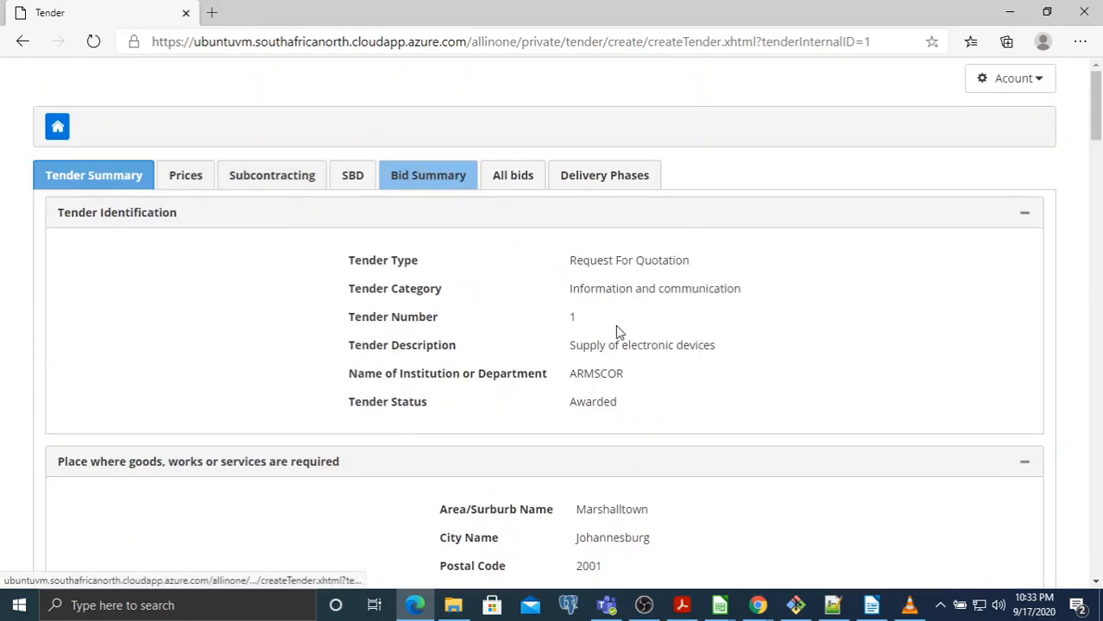
scroll(615, 332, "down", 5)
scroll(518, 344, "down", 3)
triple_click(614, 237)
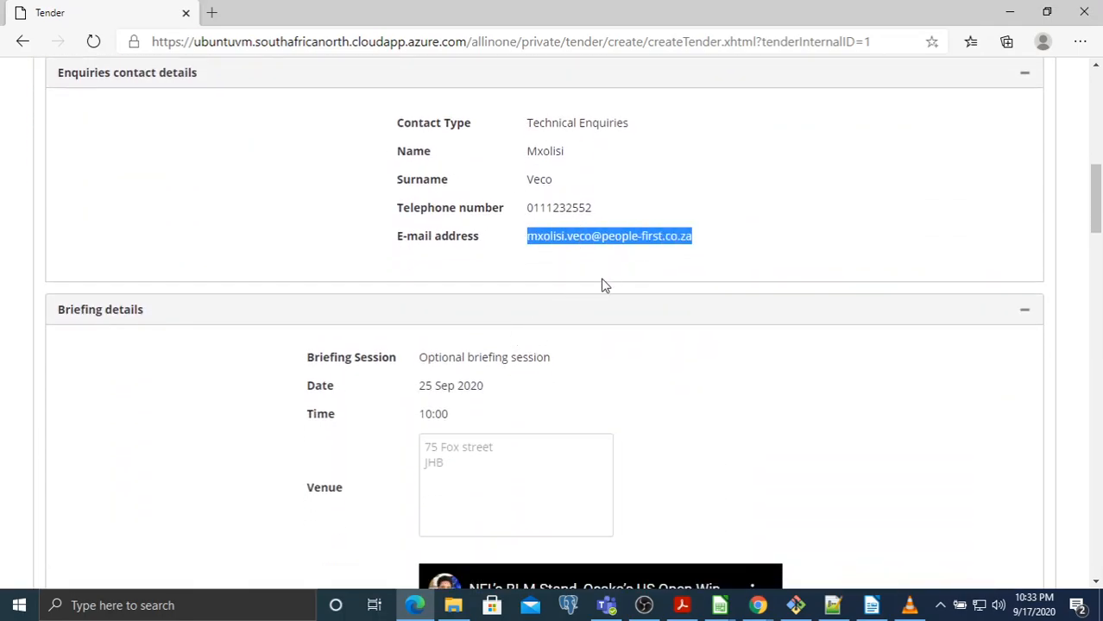
scroll(596, 284, "up", 8)
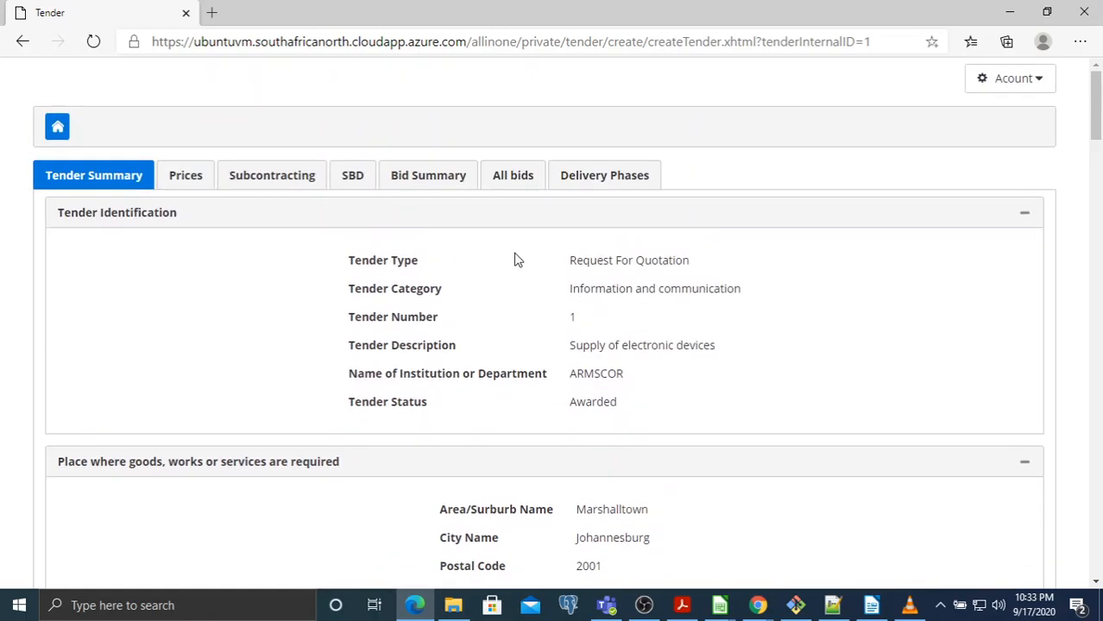
Bring the delivery note spreadsheet back and save it again
left_click(719, 607)
left_click(763, 557)
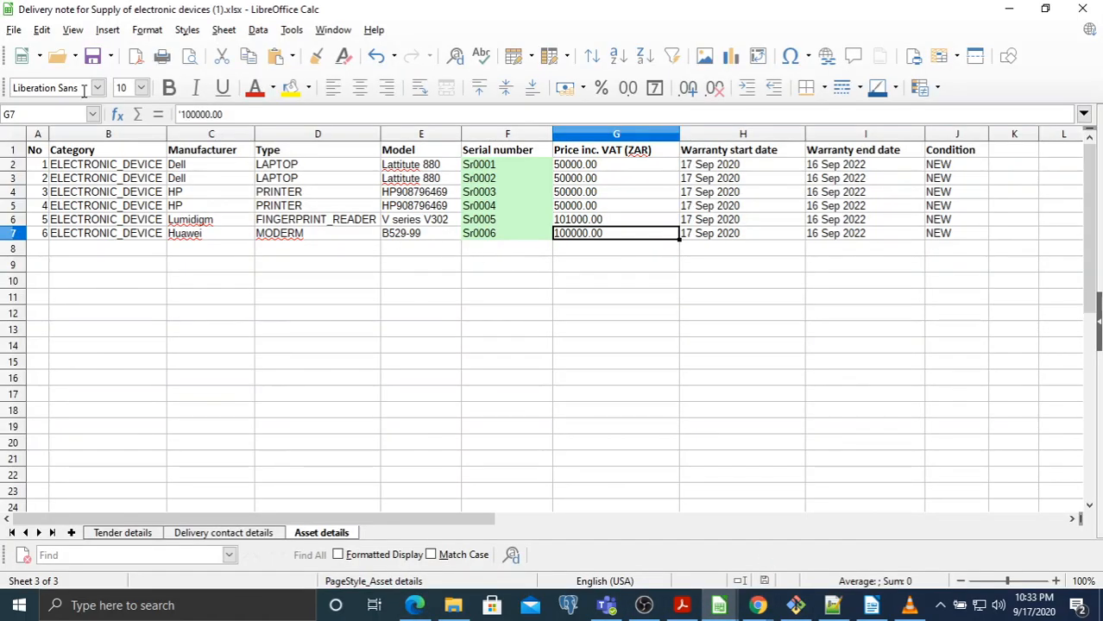
left_click(93, 60)
Minimise the spreadsheet and log out of the e-tendering site
left_click(1009, 8)
left_click(1008, 86)
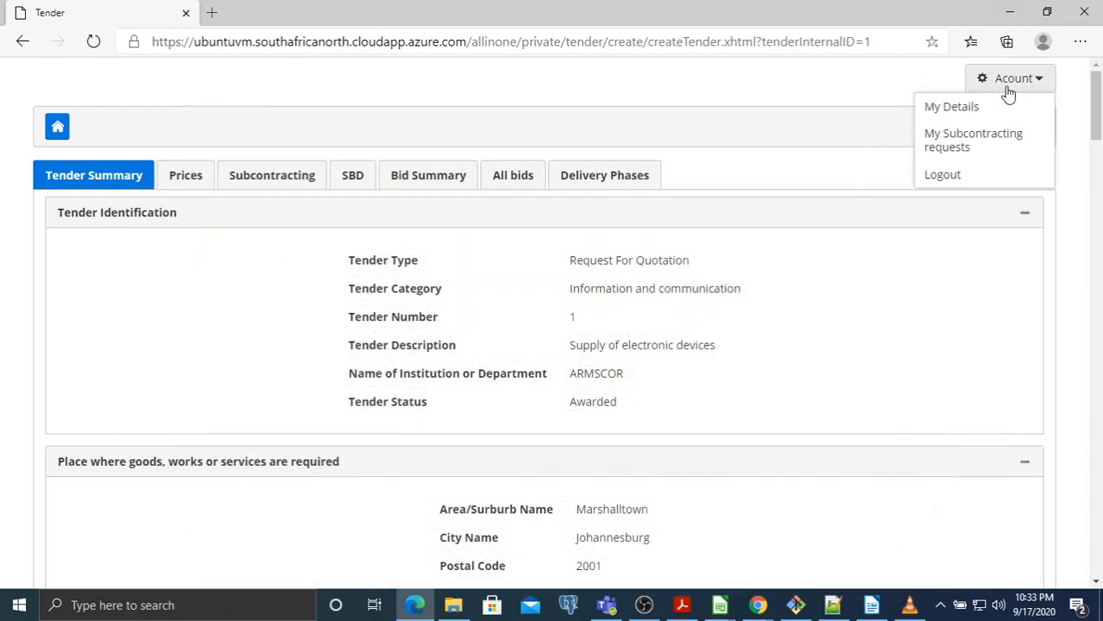
left_click(942, 176)
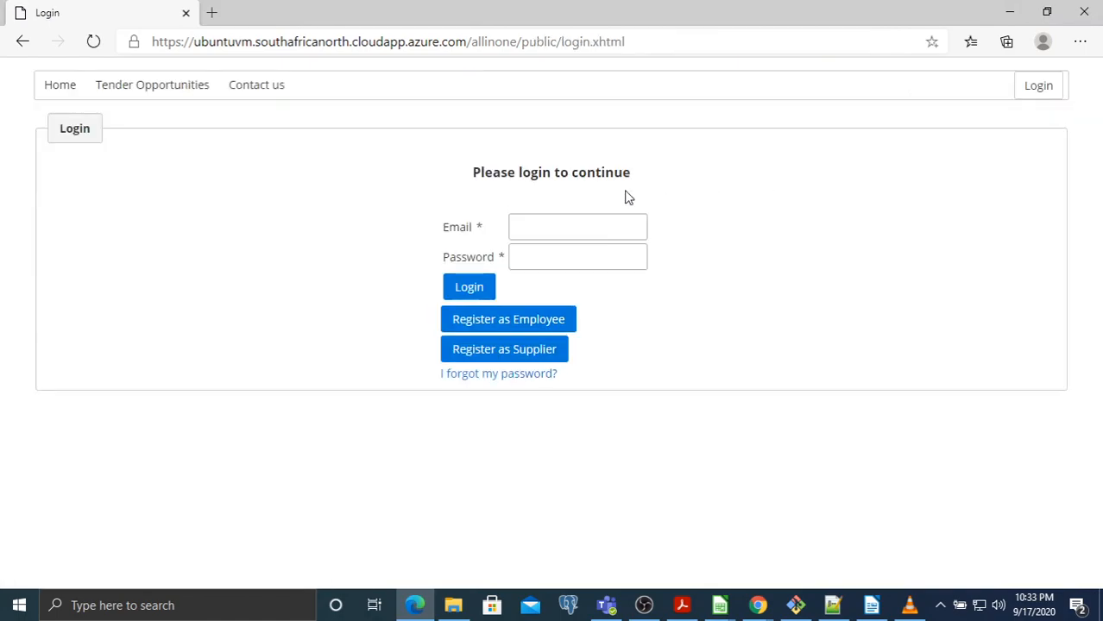
Log in to the employee portal with the saved login e-mail and account password
left_click(606, 226)
left_click(604, 255)
left_click(599, 259)
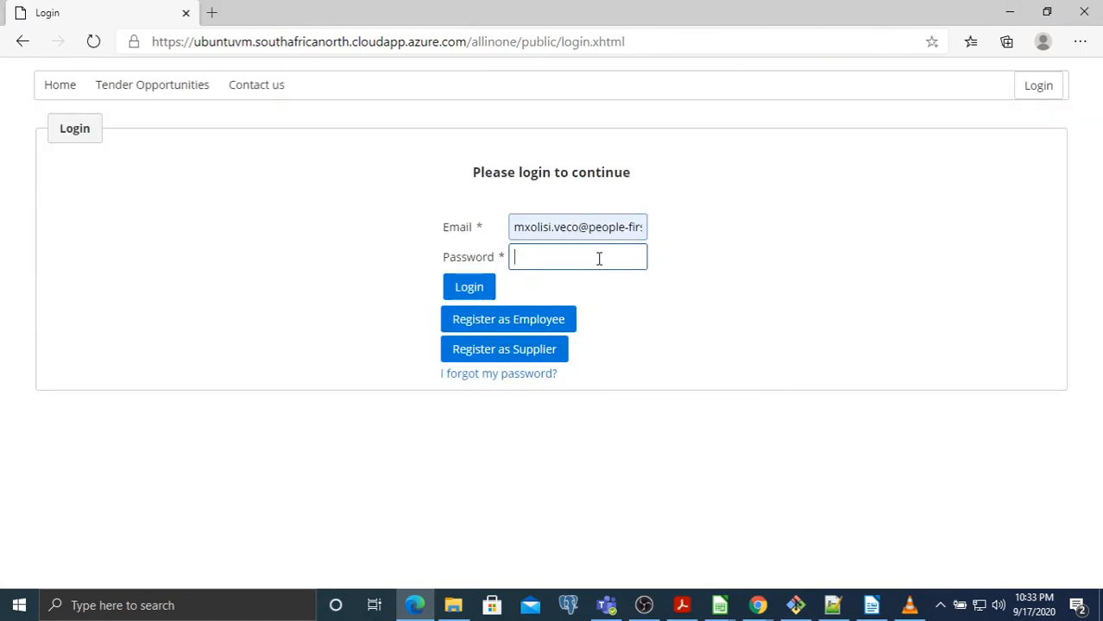
type("•••••")
left_click(471, 291)
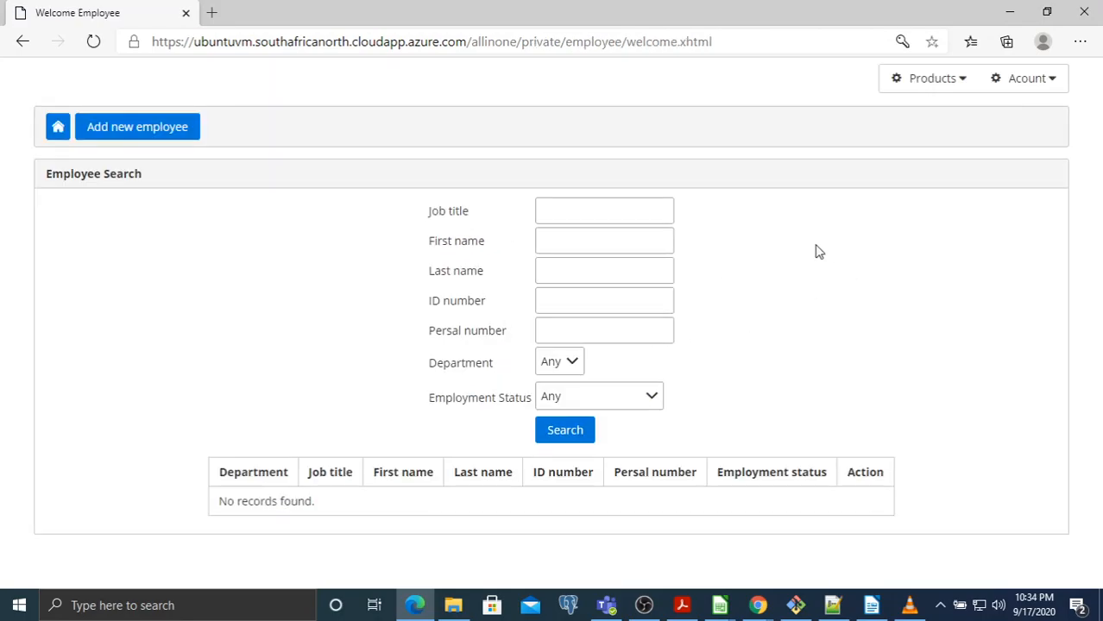
Go to the Products > Assets search page and start adding new delivered assets
left_click(932, 87)
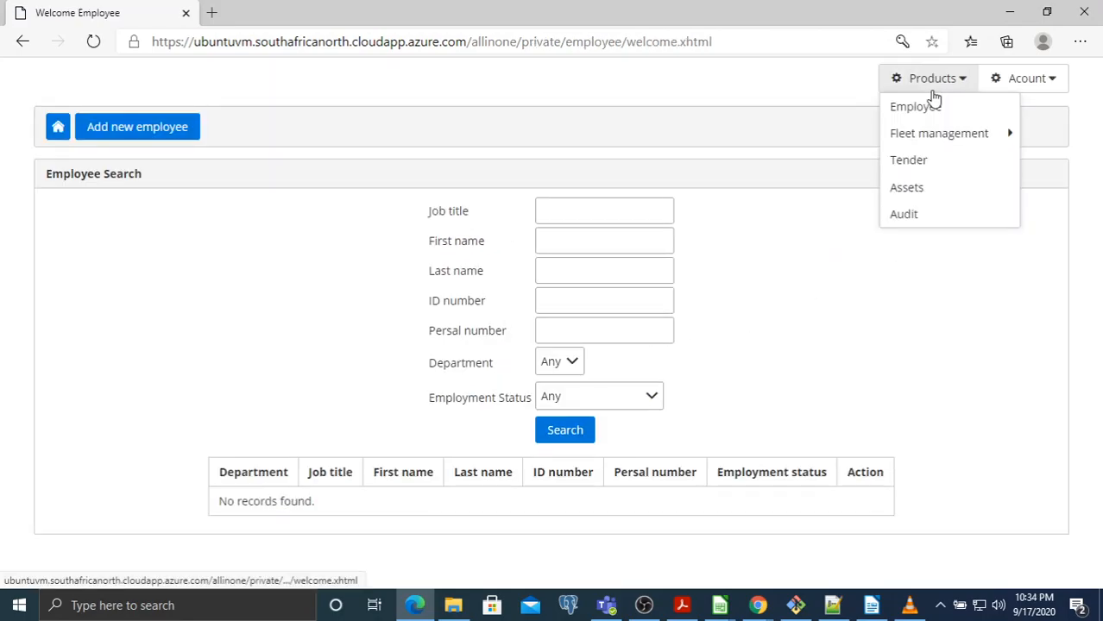
left_click(907, 192)
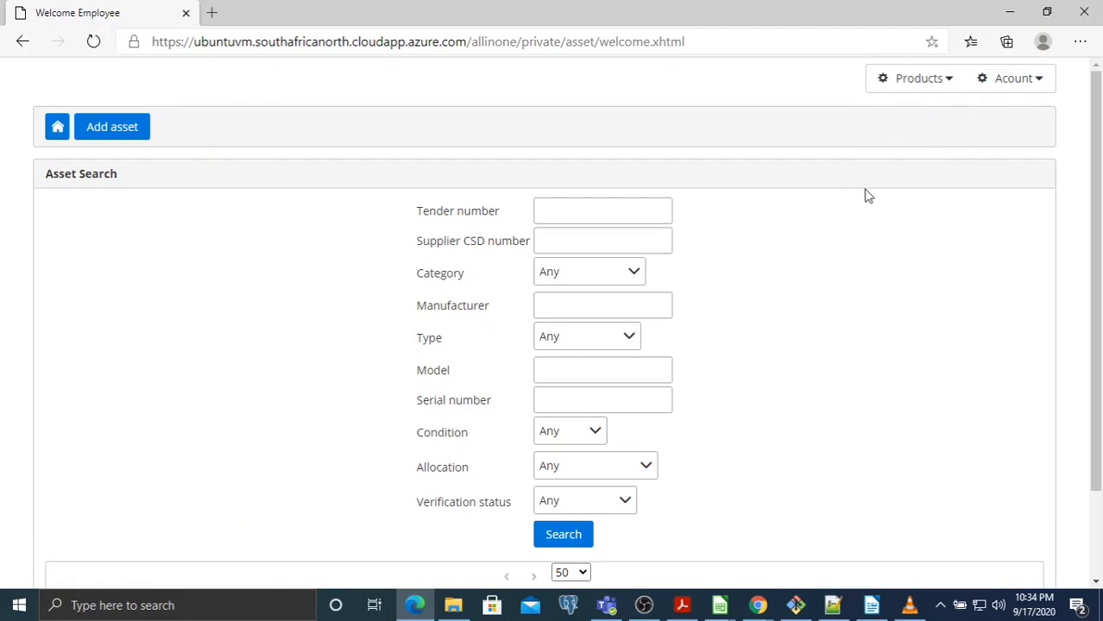
left_click(928, 84)
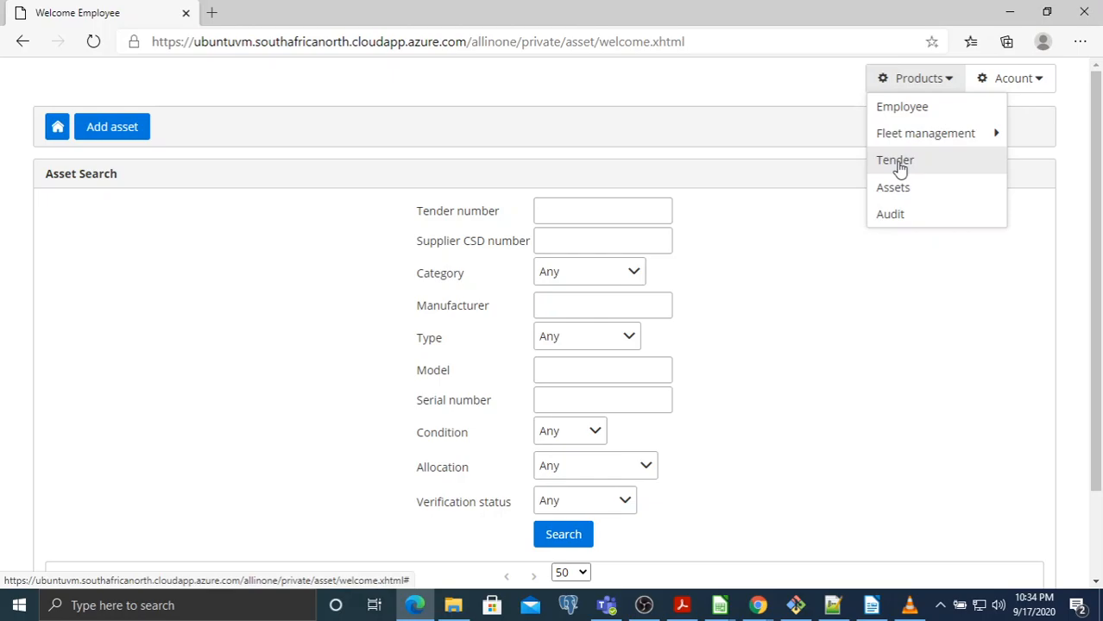
left_click(894, 195)
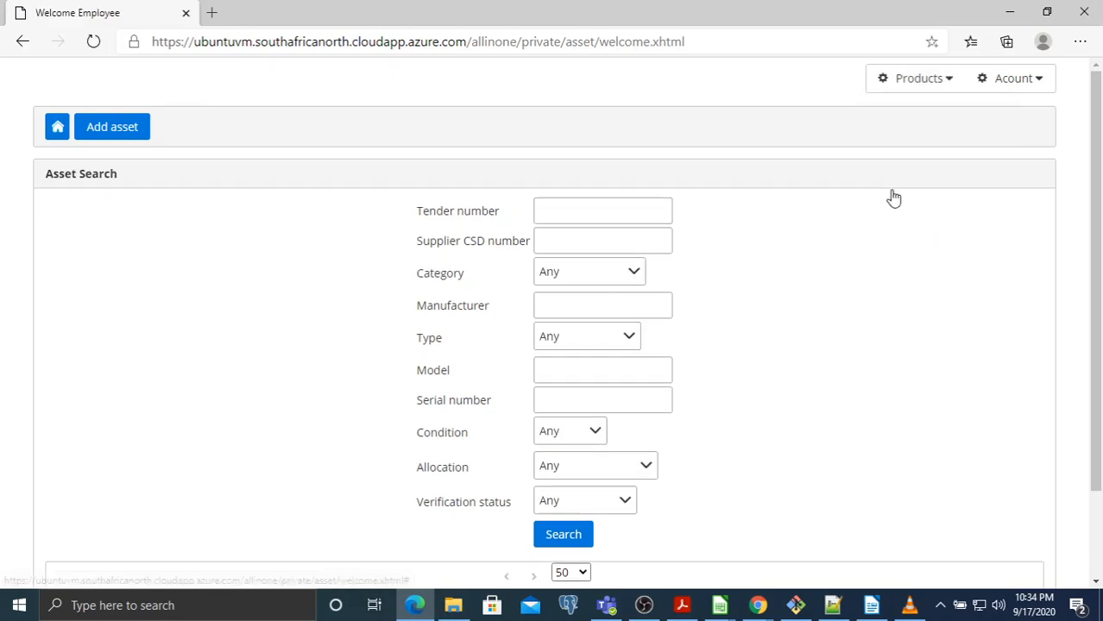
left_click(136, 131)
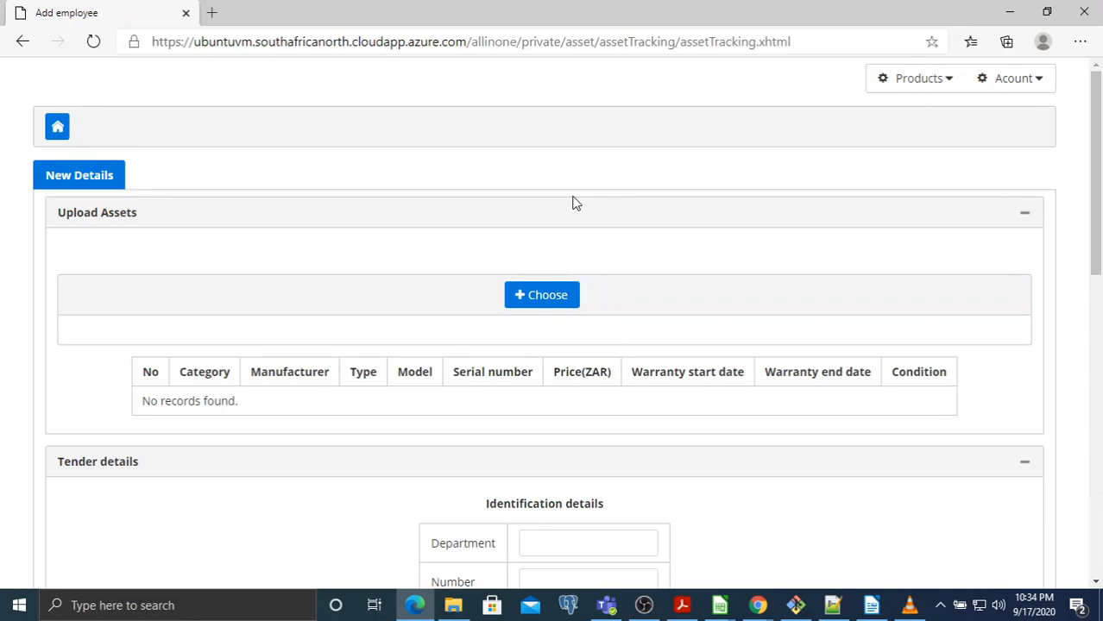
Choose 'Delivery note for Supply of electronic devices (1).xlsx' from Downloads for upload
left_click(553, 303)
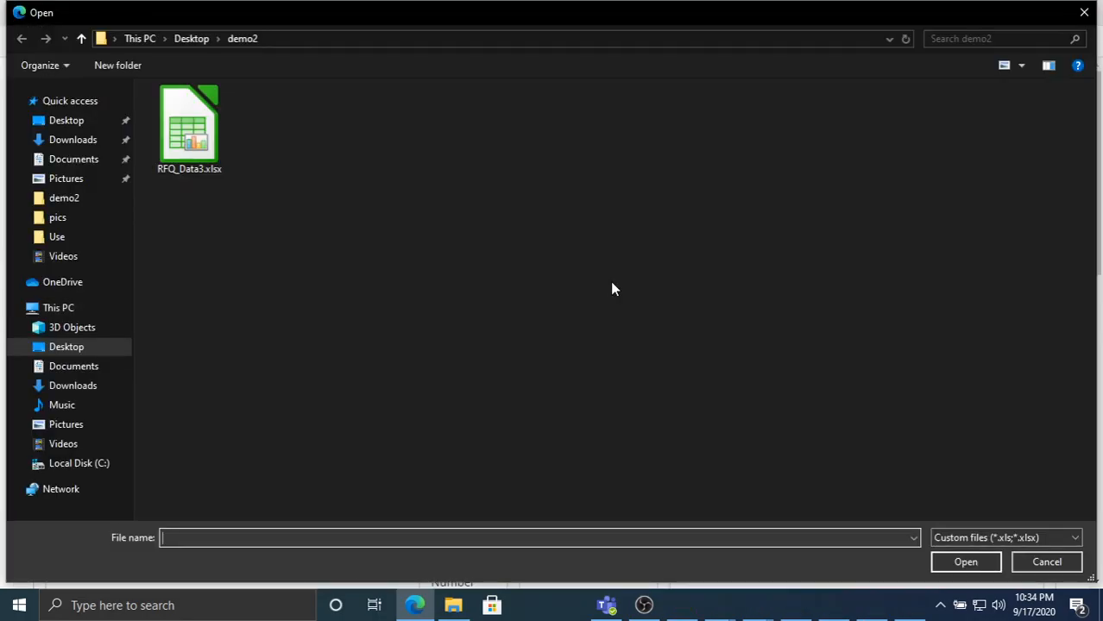
left_click(72, 139)
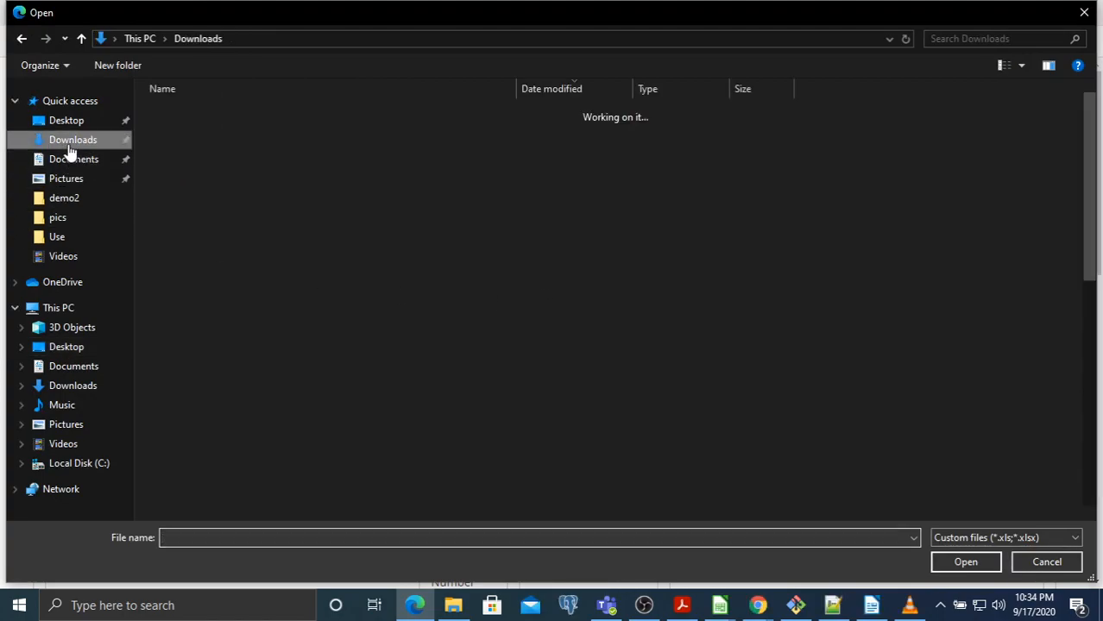
mouse_move(719, 606)
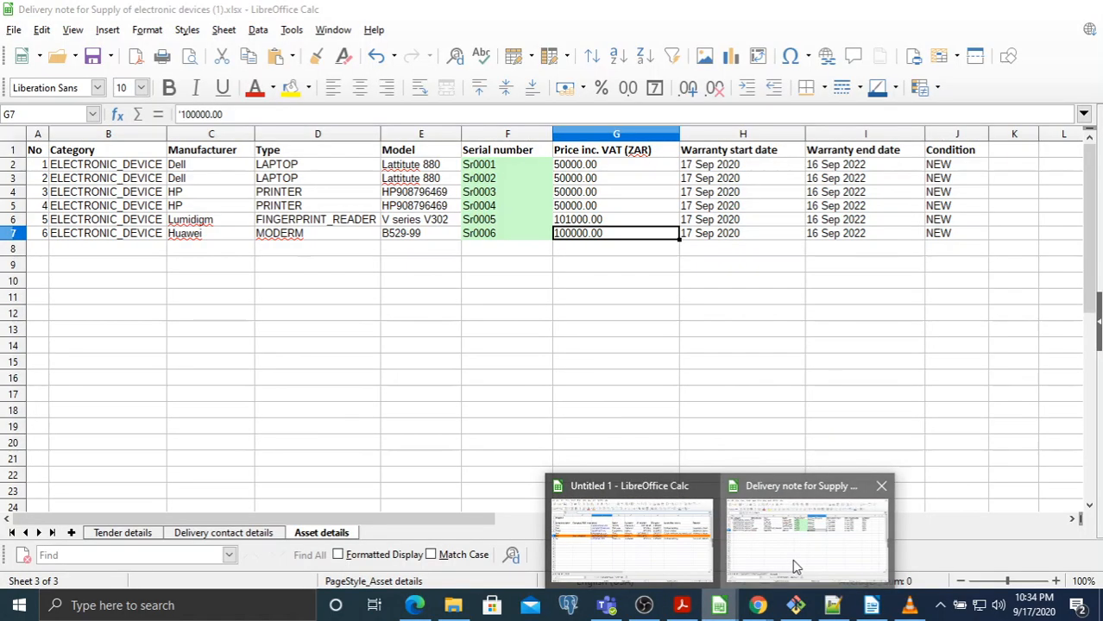
left_click(793, 559)
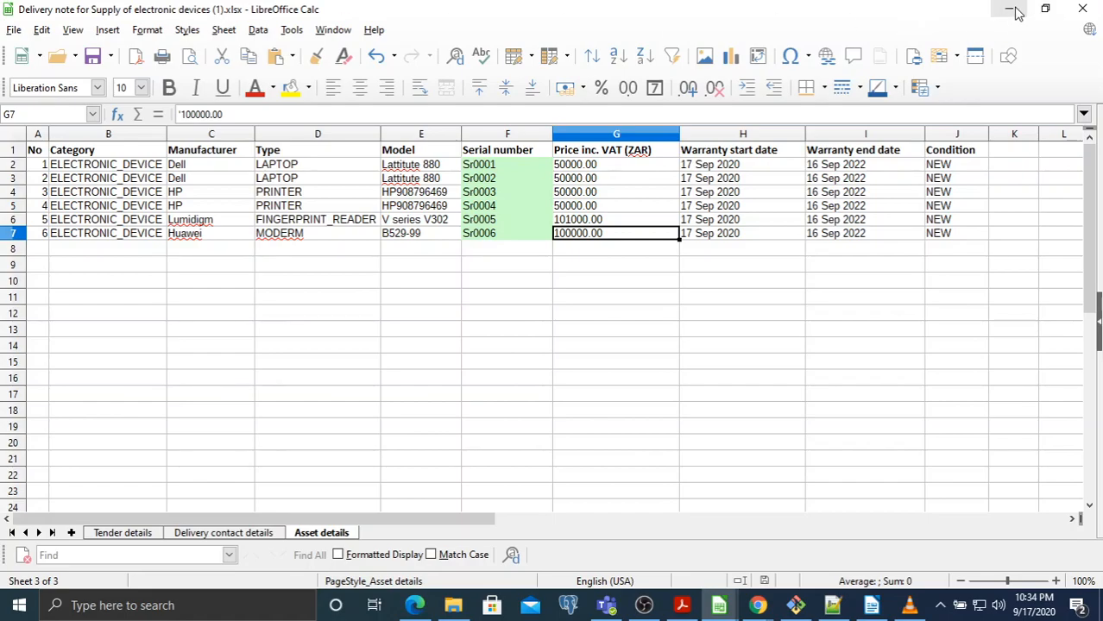
key("ctrl+o")
left_click(288, 144)
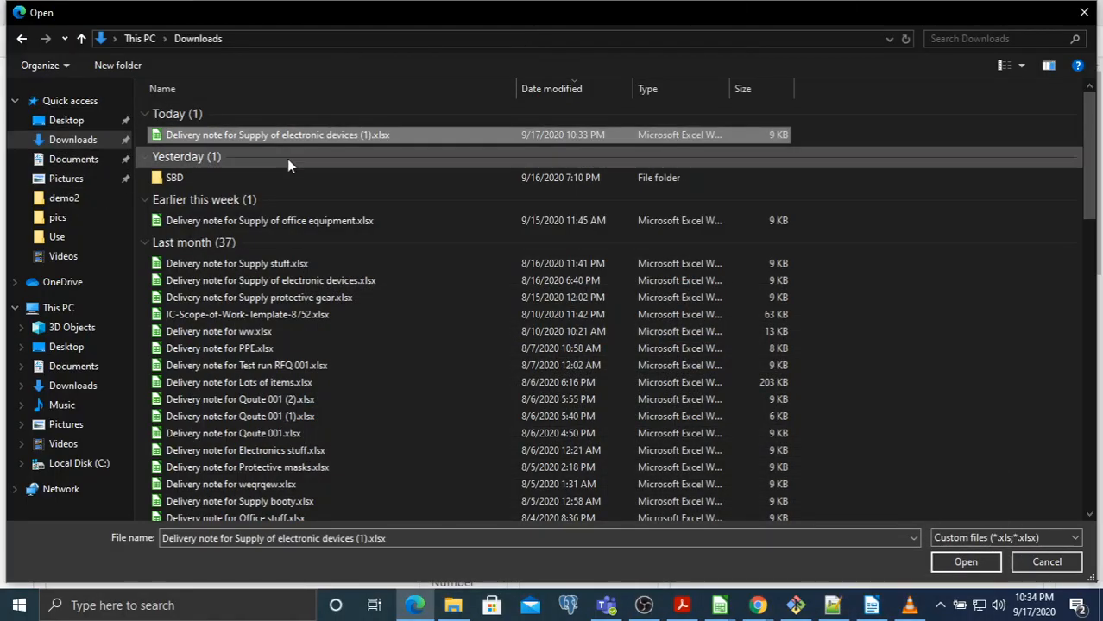
left_click(951, 566)
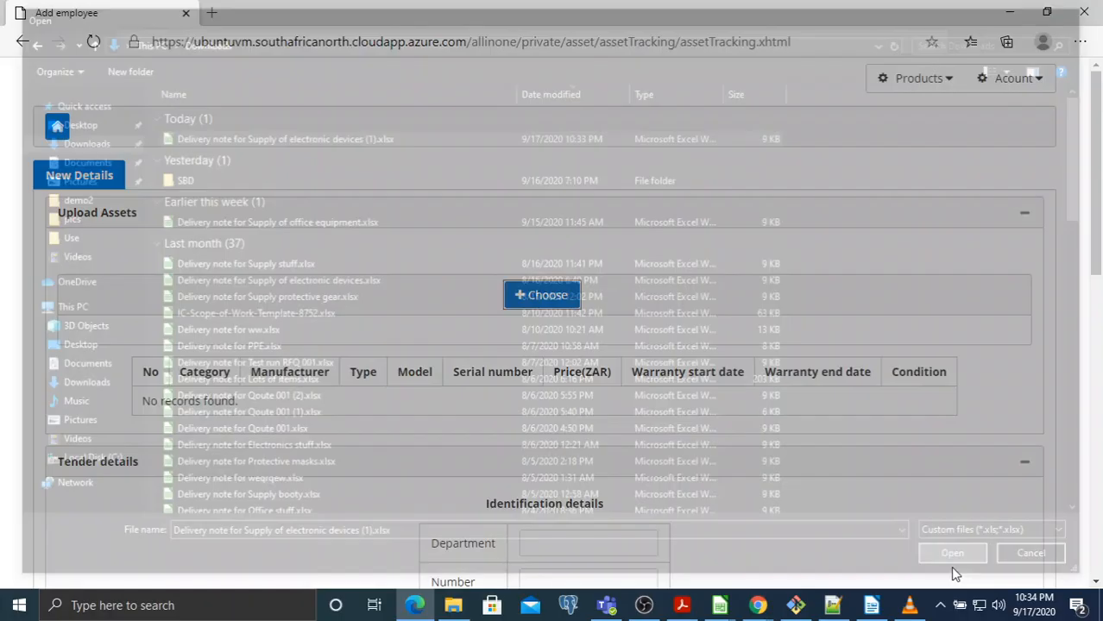
scroll(793, 251, "down", 1)
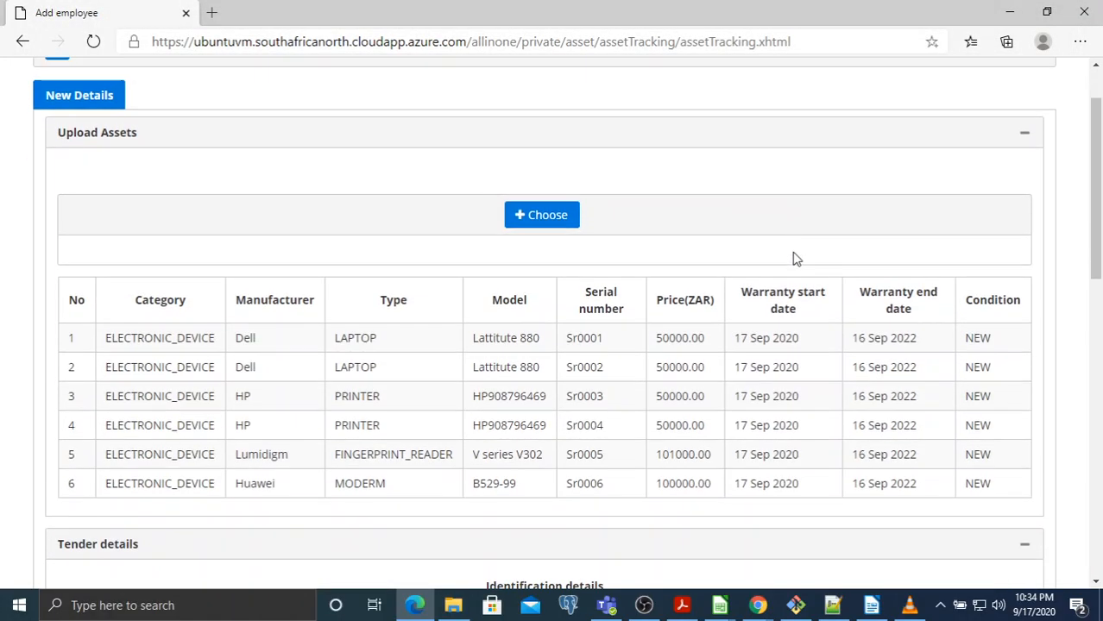
scroll(788, 280, "down", 1)
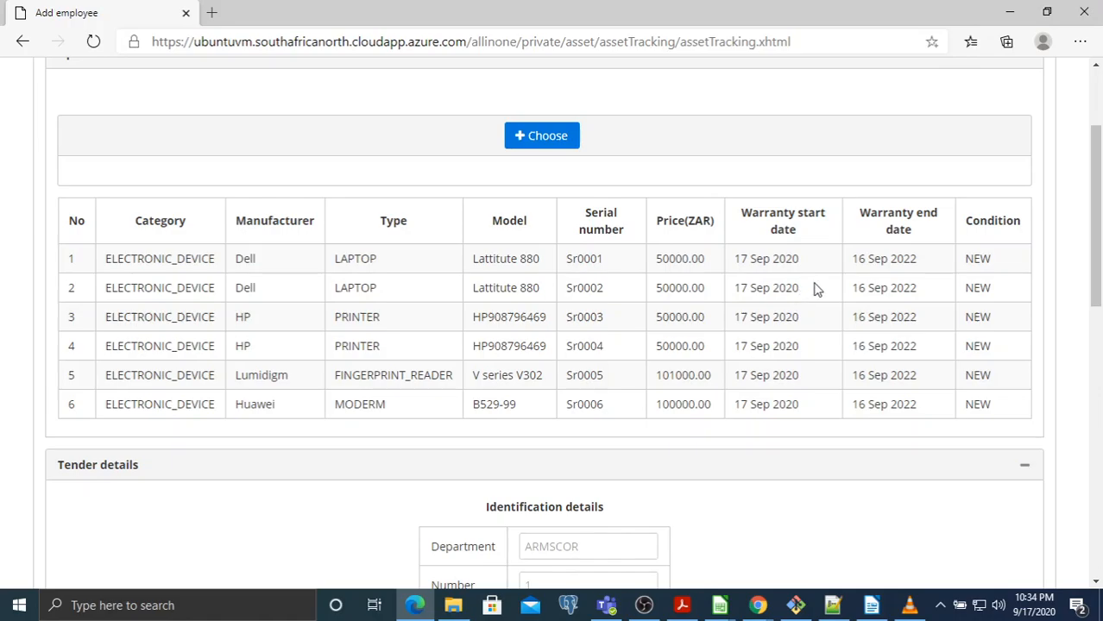
scroll(812, 290, "down", 1)
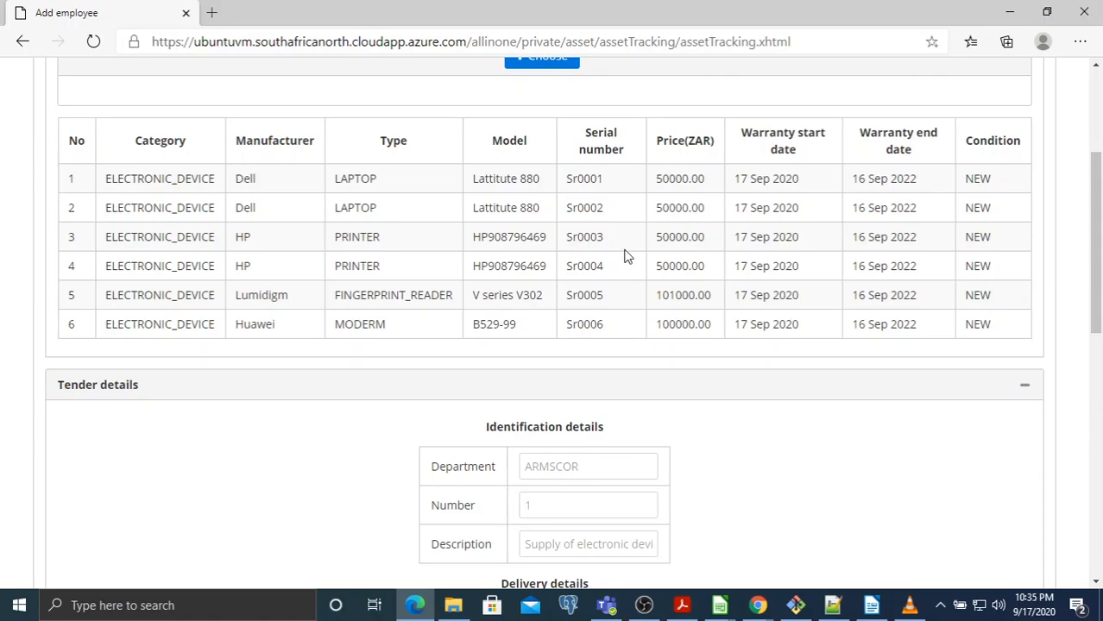
scroll(820, 313, "down", 3)
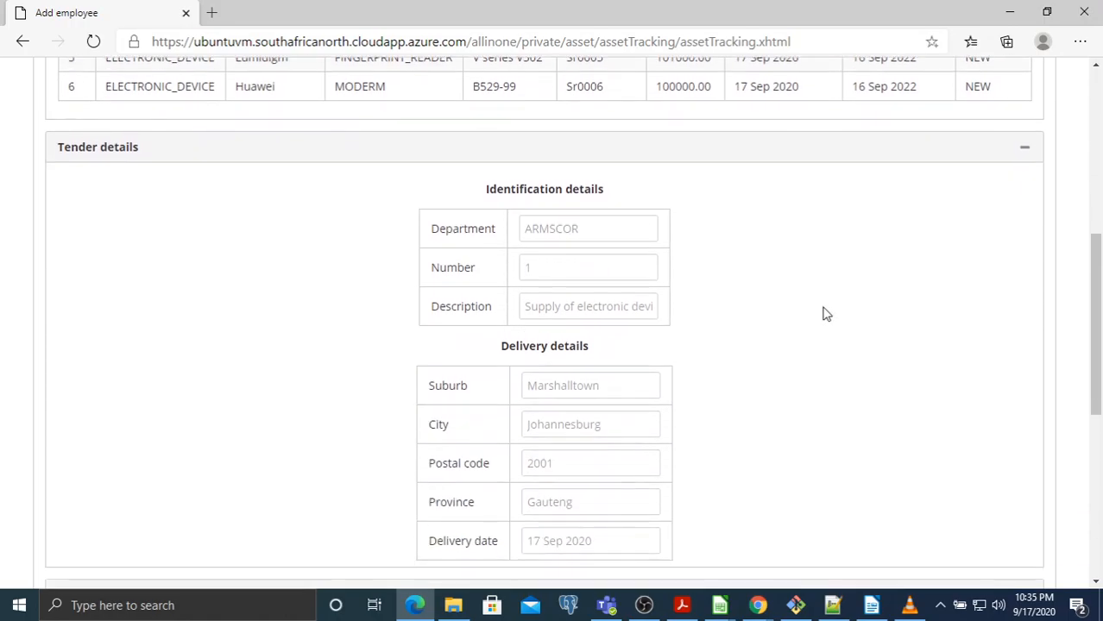
double_click(552, 231)
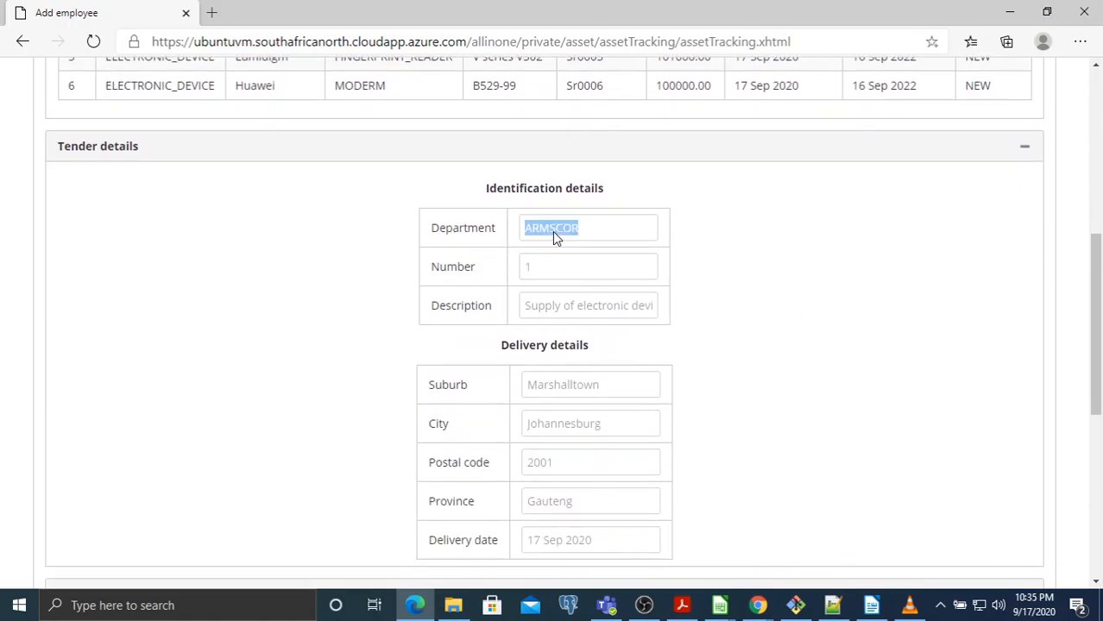
left_click(688, 277)
triple_click(600, 315)
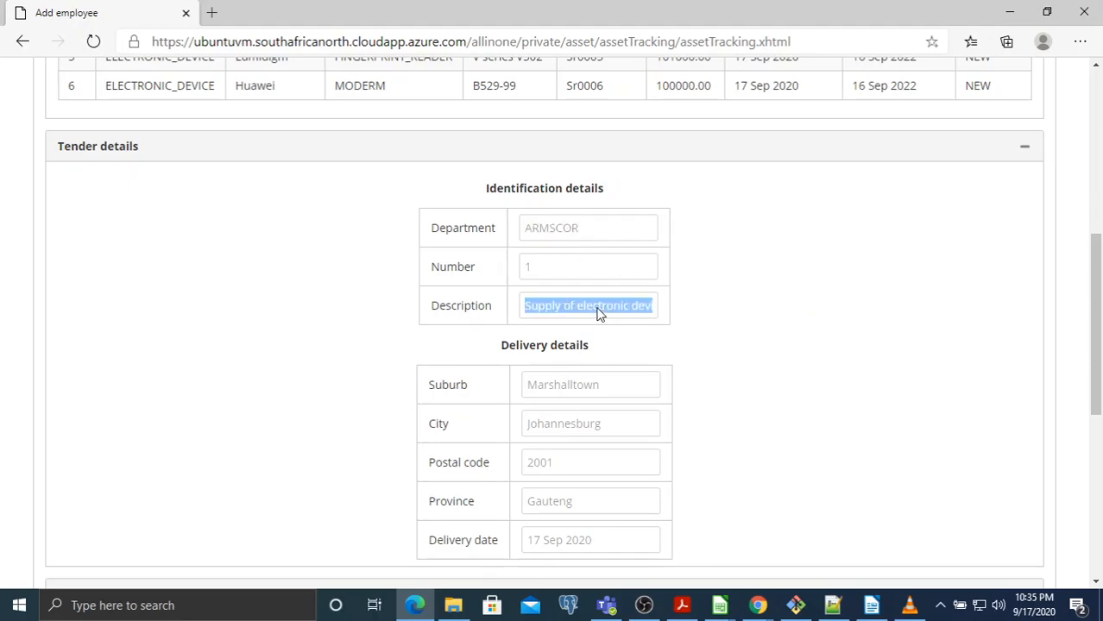
left_click(523, 270)
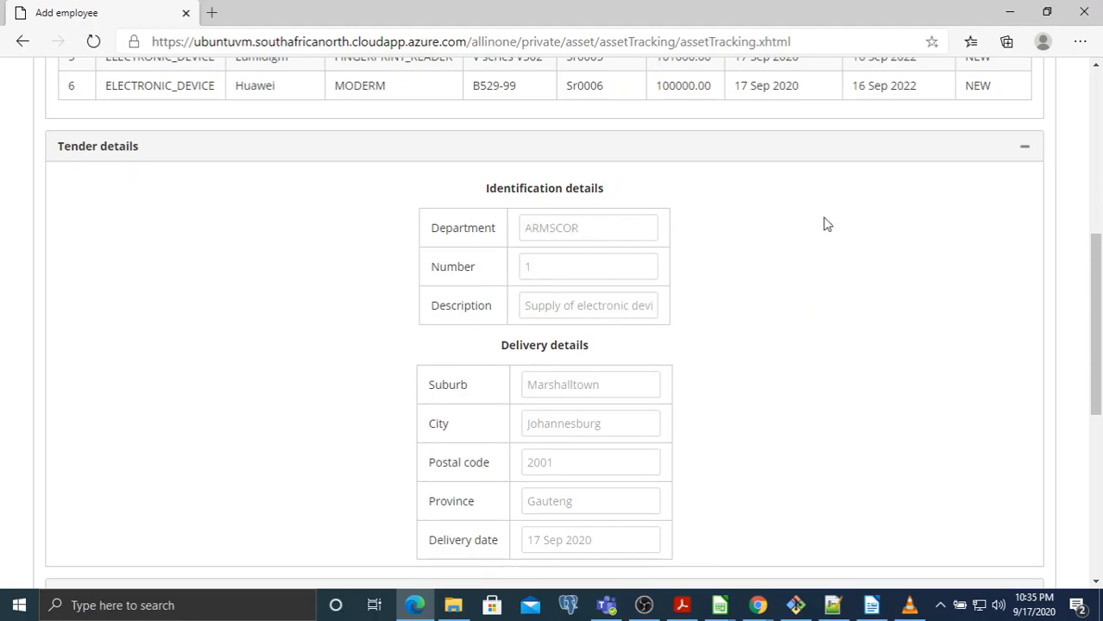
scroll(822, 222, "down", 2)
double_click(566, 228)
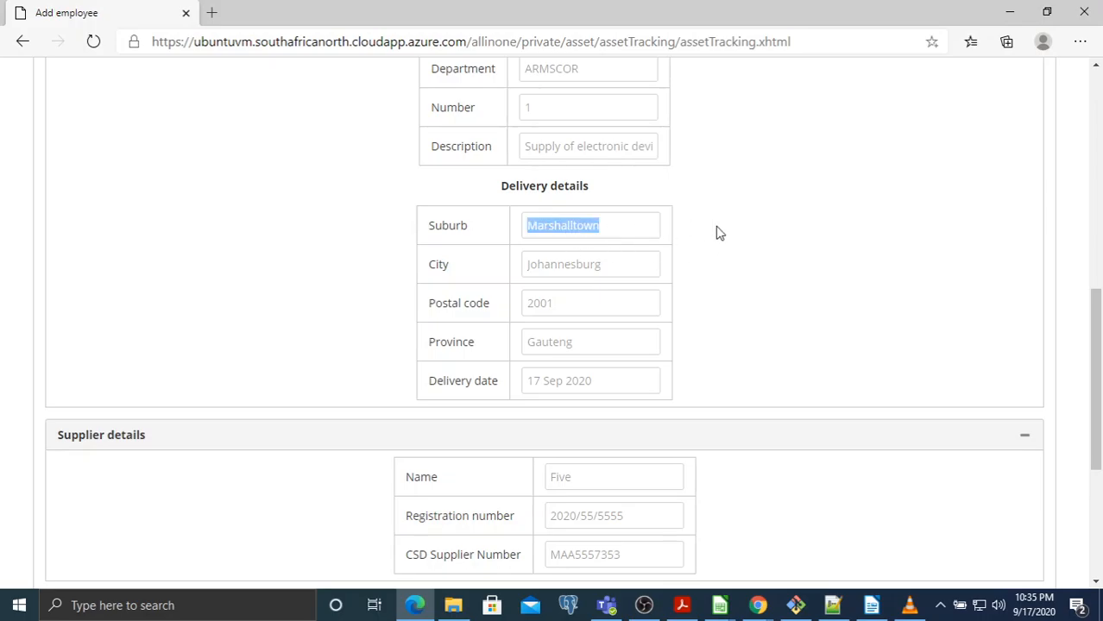
scroll(764, 238, "down", 1)
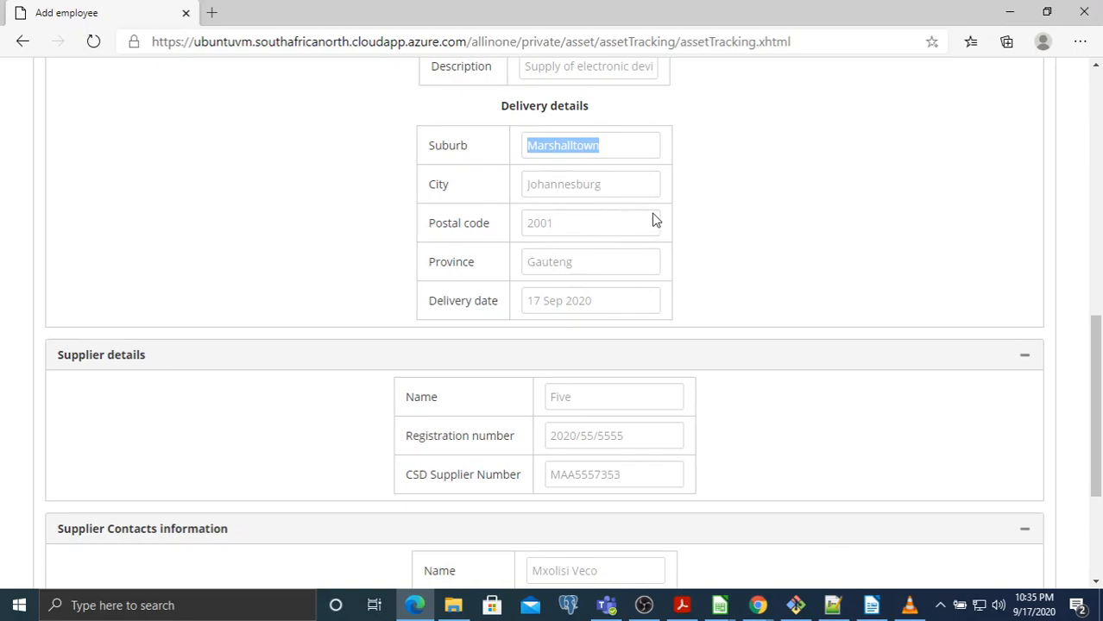
scroll(798, 215, "down", 3)
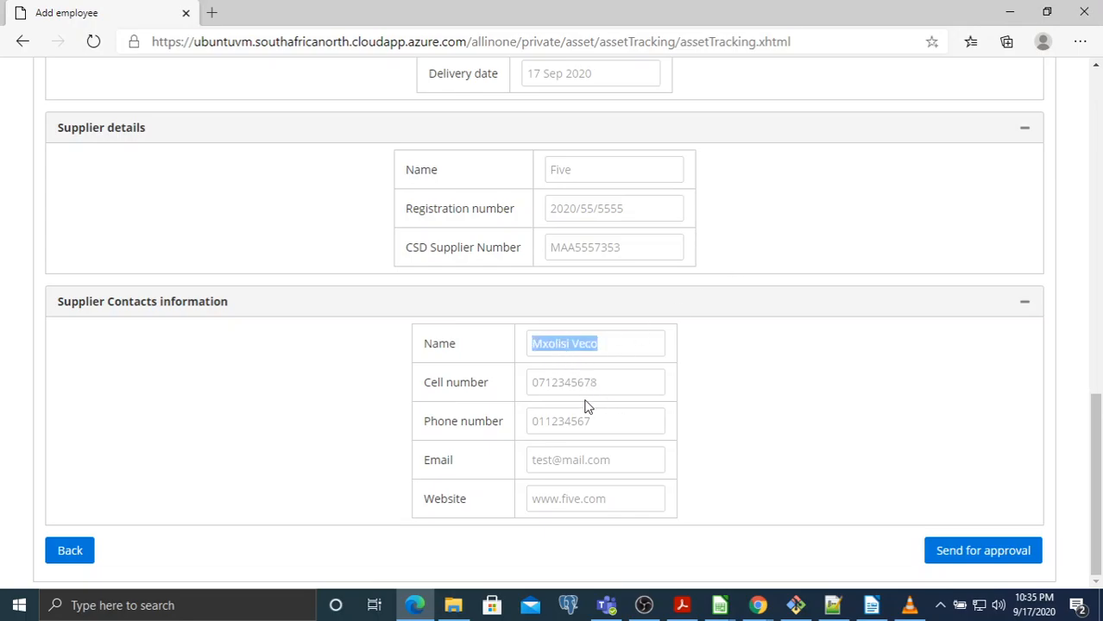
double_click(572, 384)
left_click(719, 607)
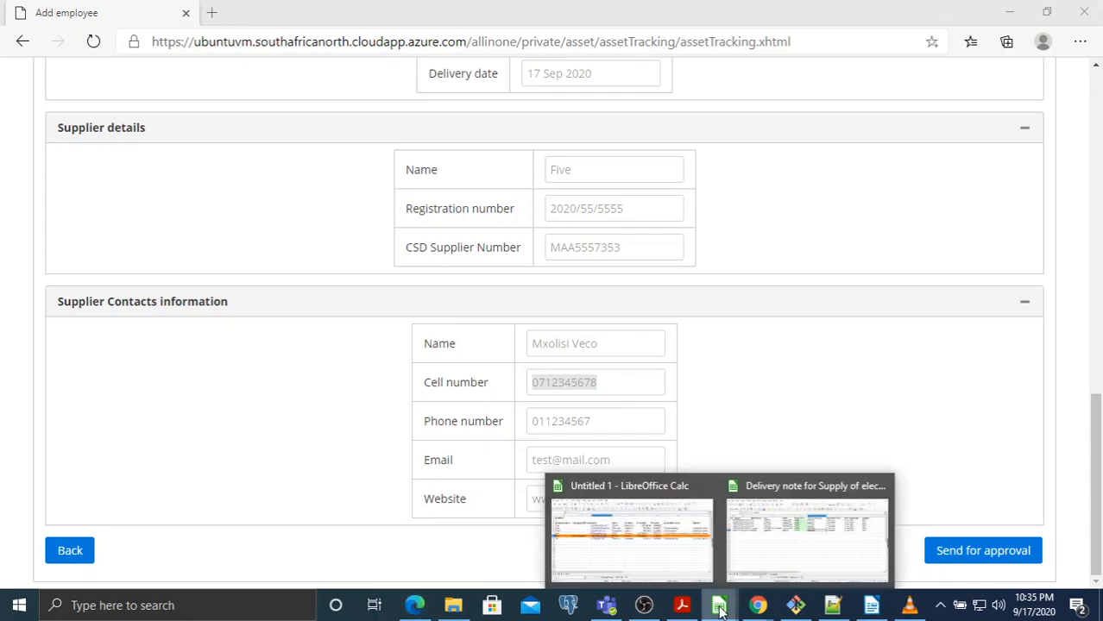
left_click(753, 554)
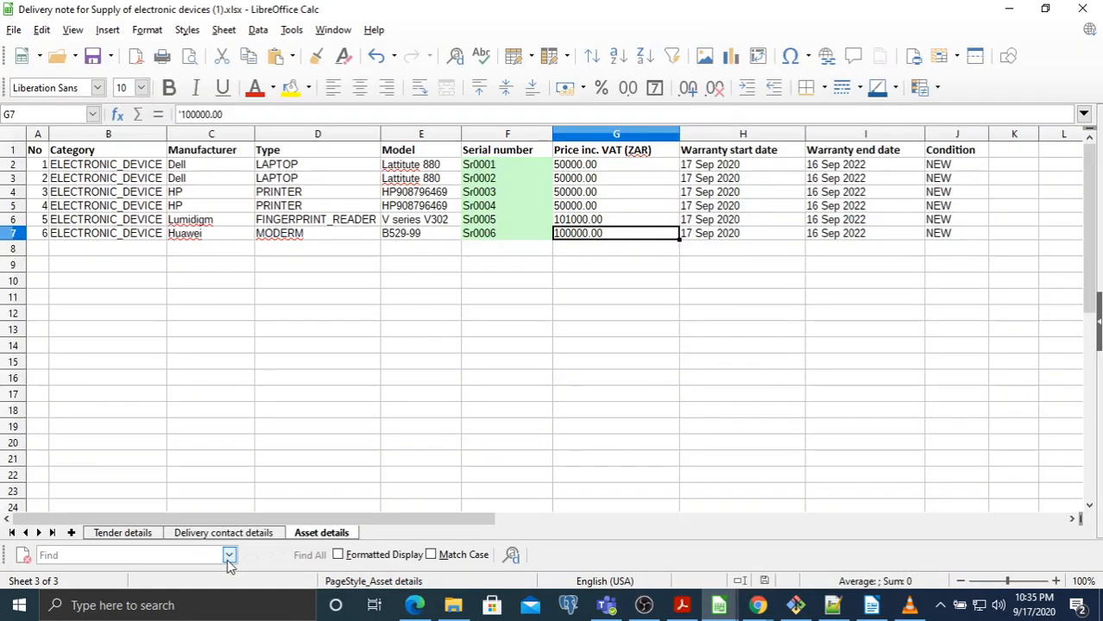
left_click(224, 533)
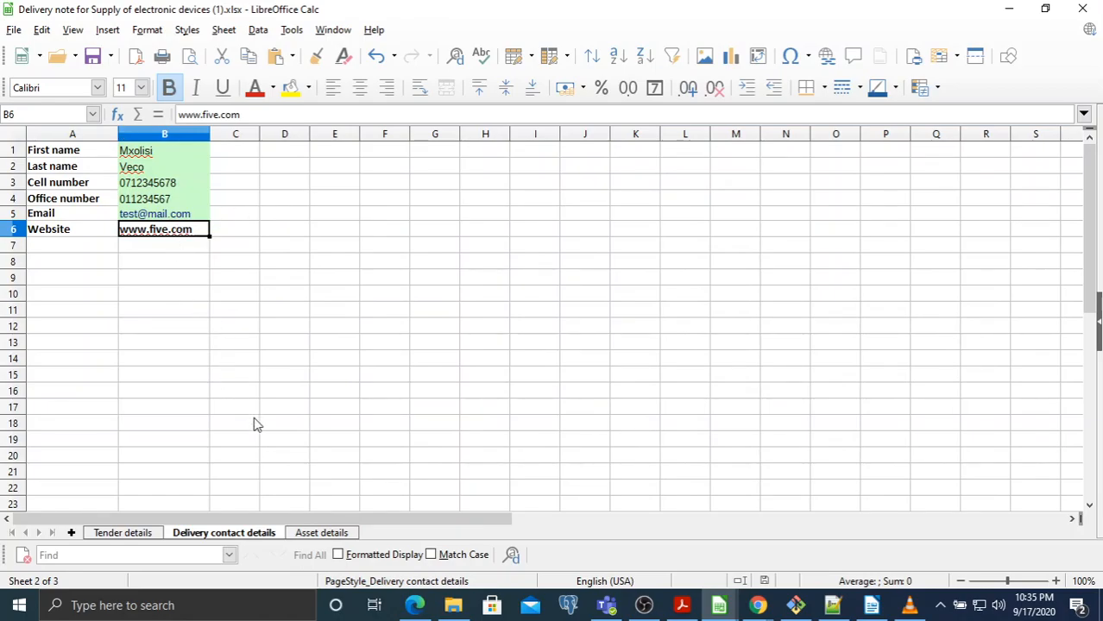
left_click(1009, 8)
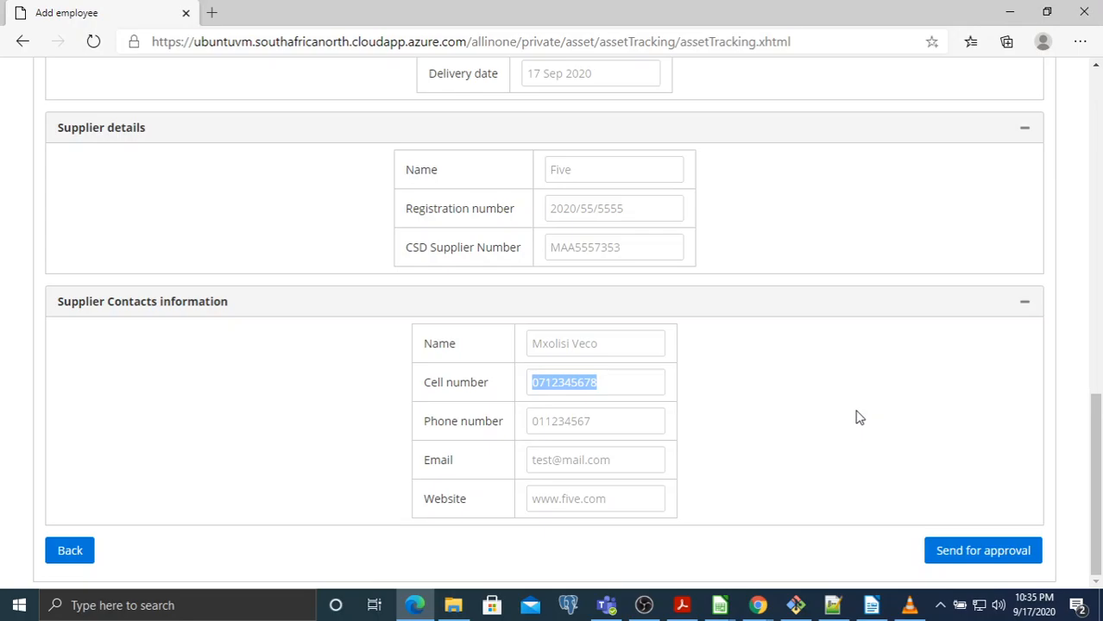
Send the new asset upload for approval
scroll(859, 418, "up", 8)
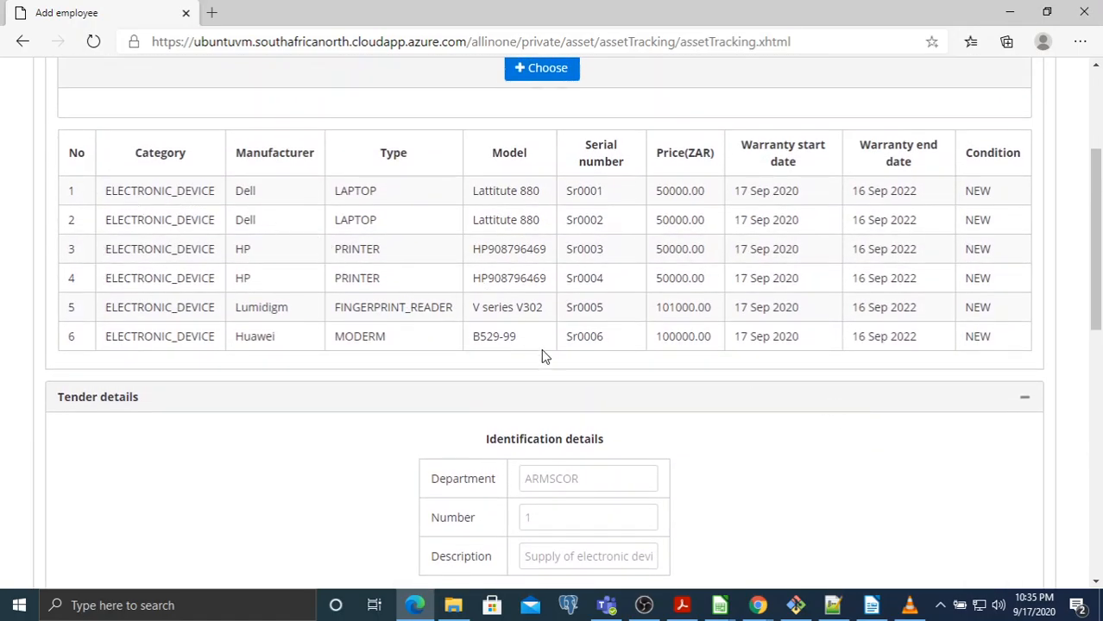
scroll(877, 357, "down", 9)
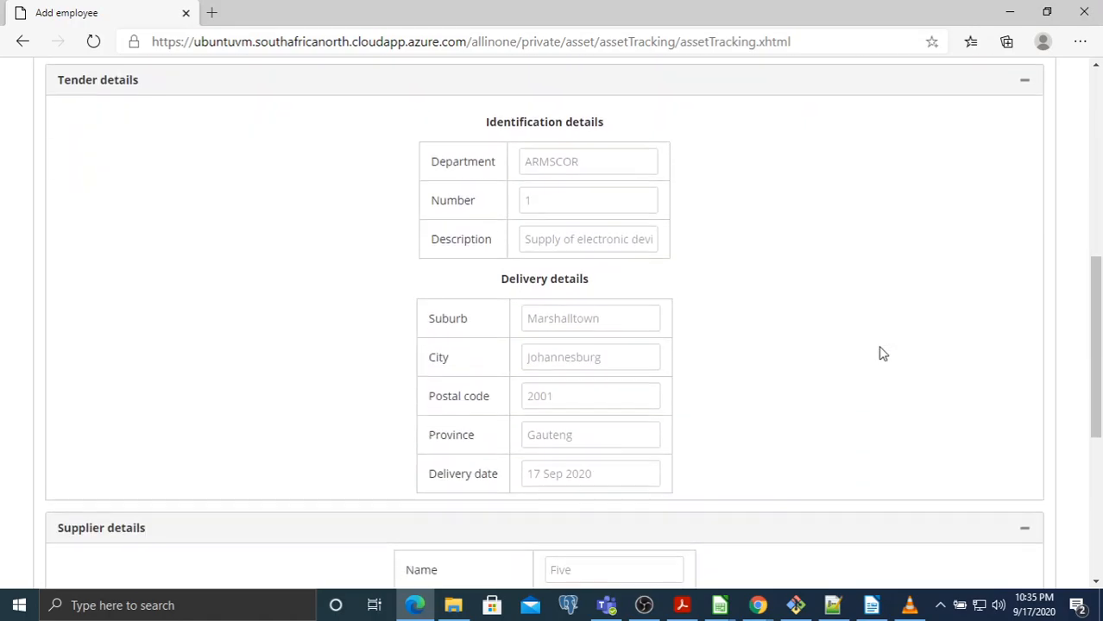
left_click(946, 556)
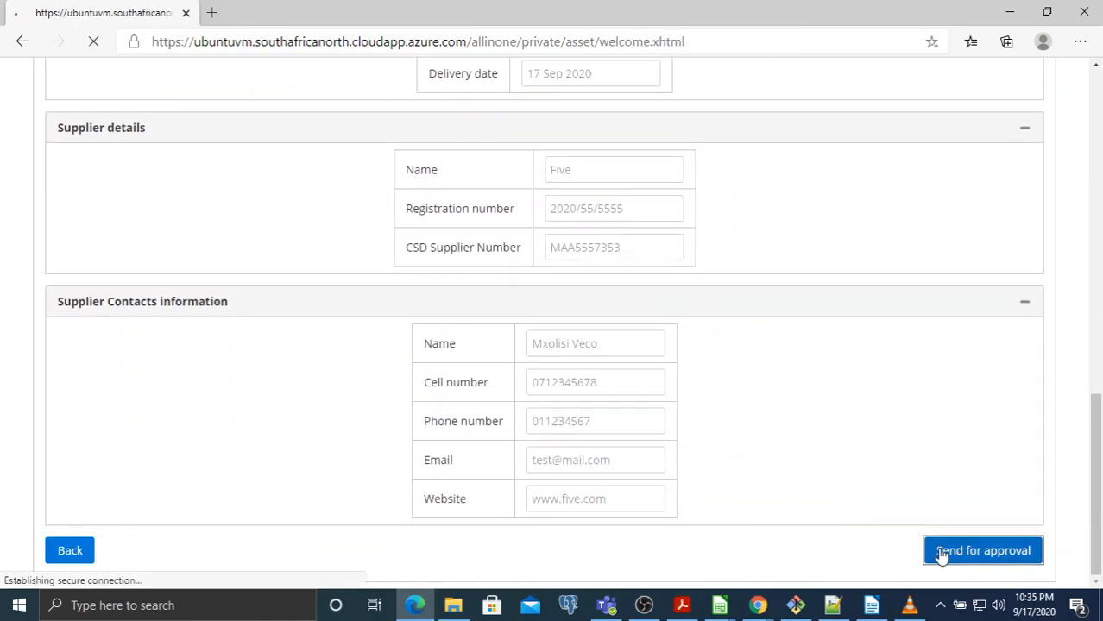
List all six PENDING_APPROVAL assets and open the Dell laptop Sr0001's details
scroll(554, 340, "down", 2)
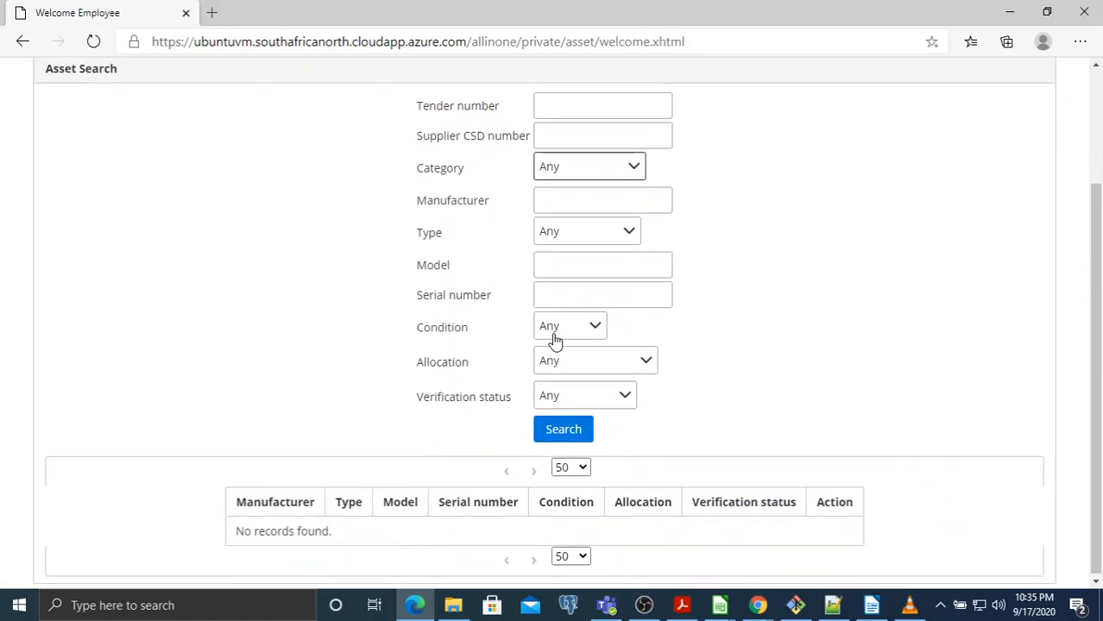
left_click(563, 429)
scroll(829, 345, "down", 2)
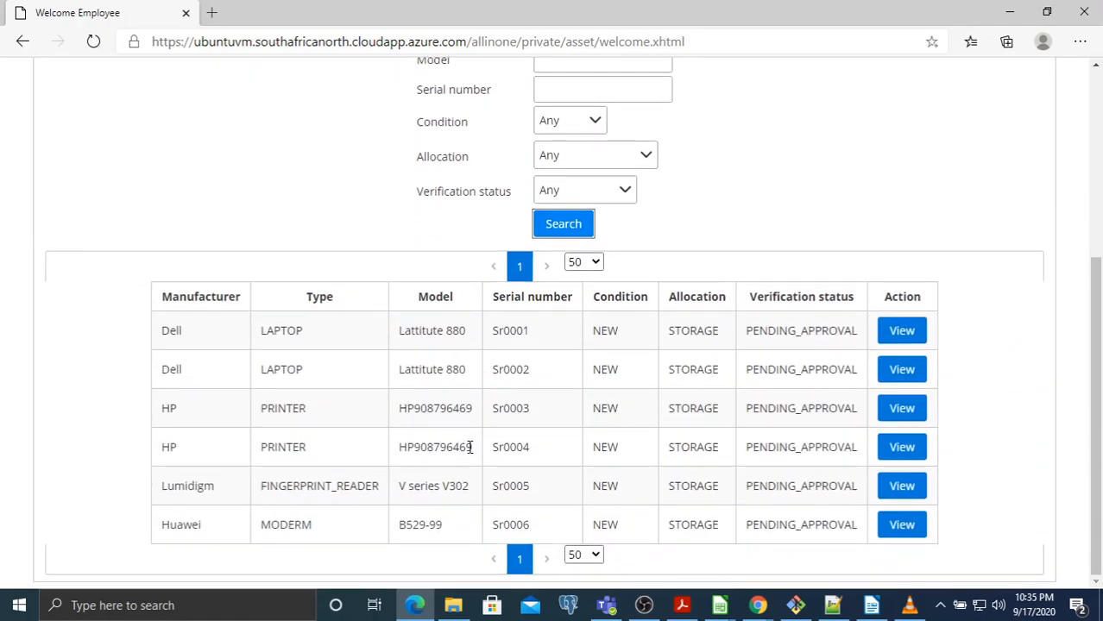
left_click(902, 331)
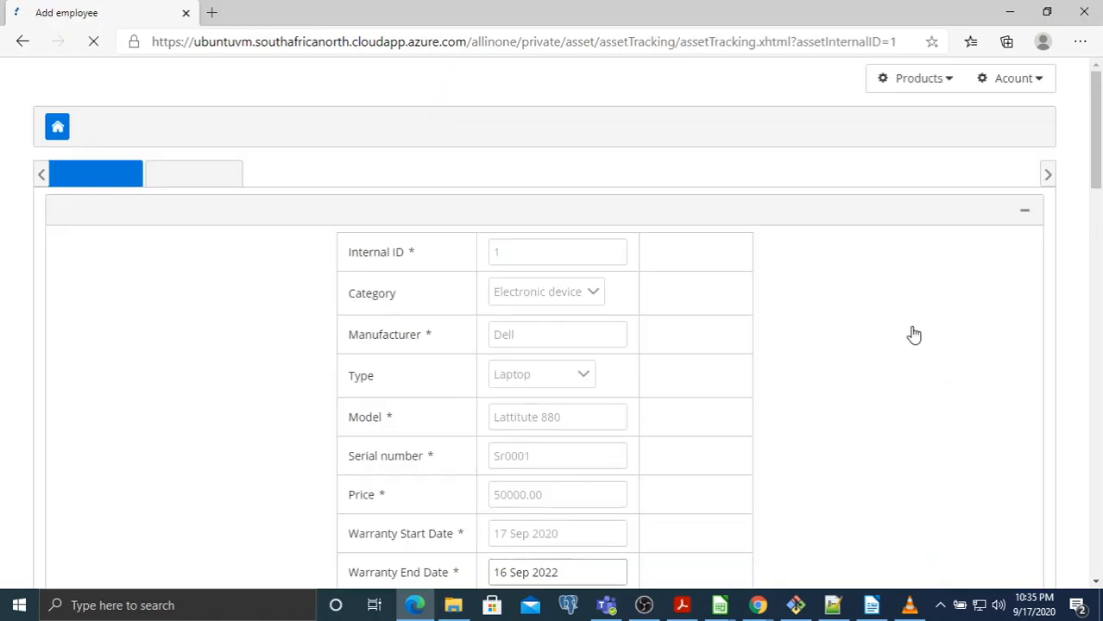
Preview printing the Dell Sr0001 asset's QR code, then cancel it
scroll(902, 268, "down", 5)
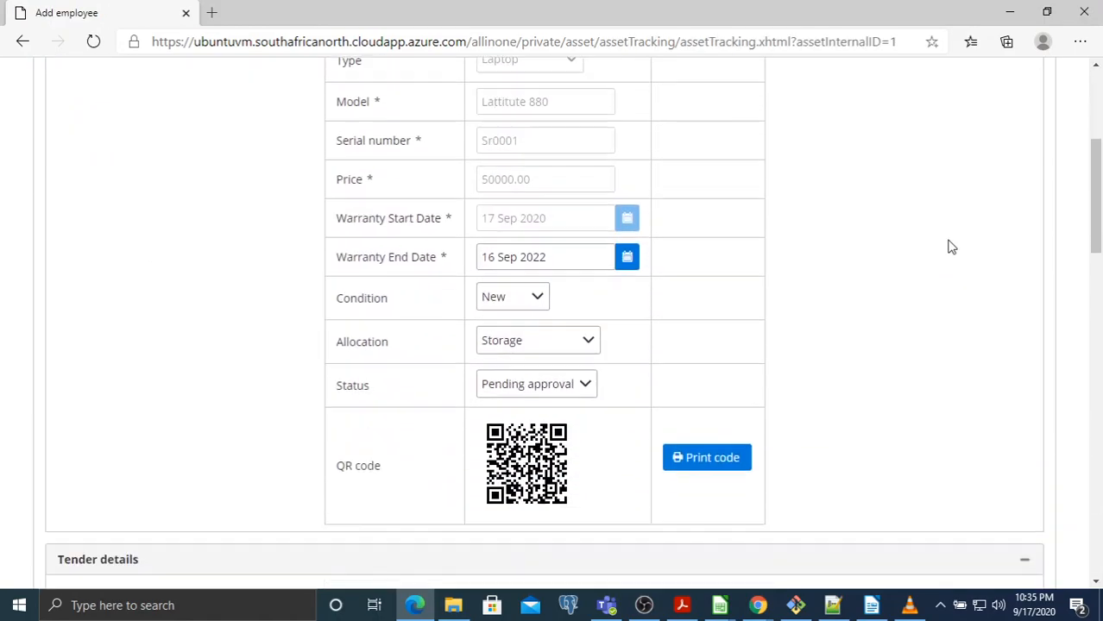
scroll(953, 246, "down", 1)
scroll(952, 244, "down", 2)
scroll(915, 259, "up", 2)
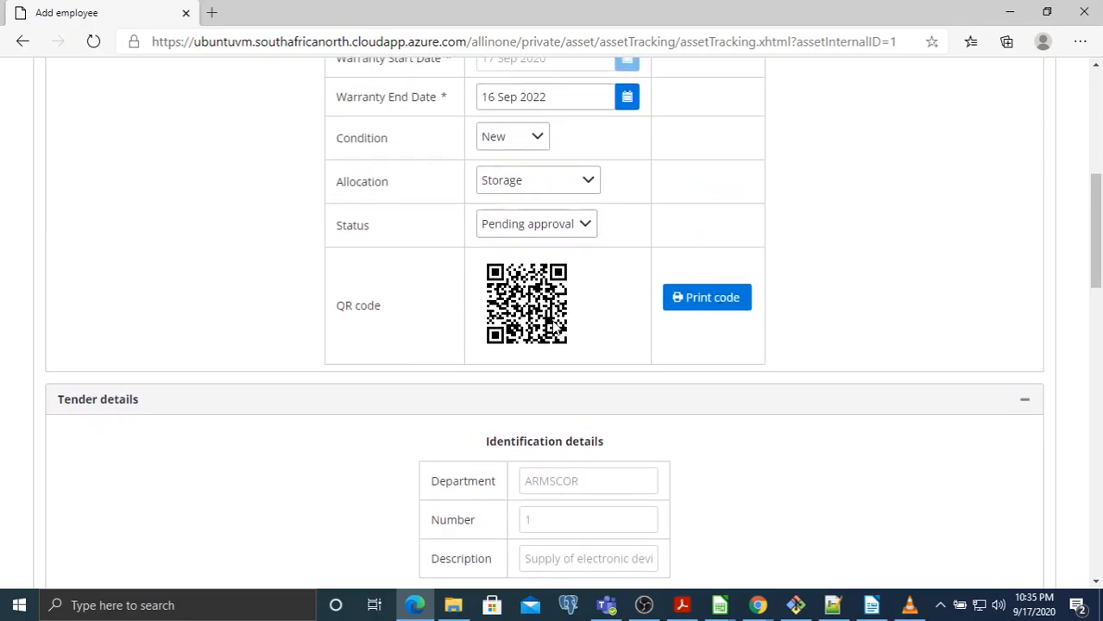
scroll(860, 298, "up", 4)
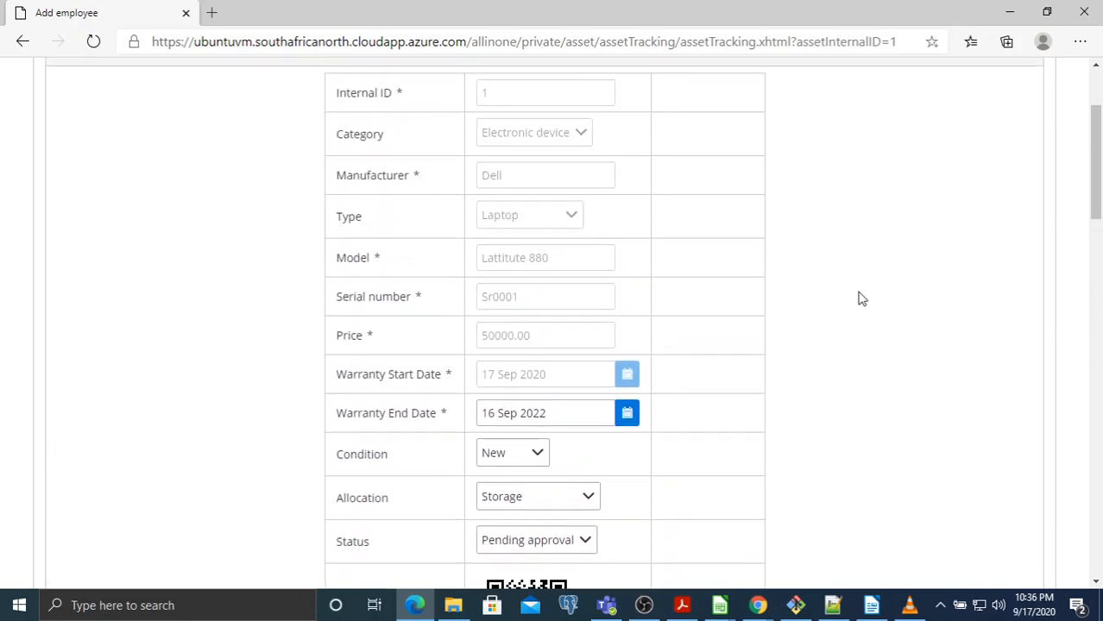
scroll(811, 287, "down", 2)
scroll(777, 293, "down", 2)
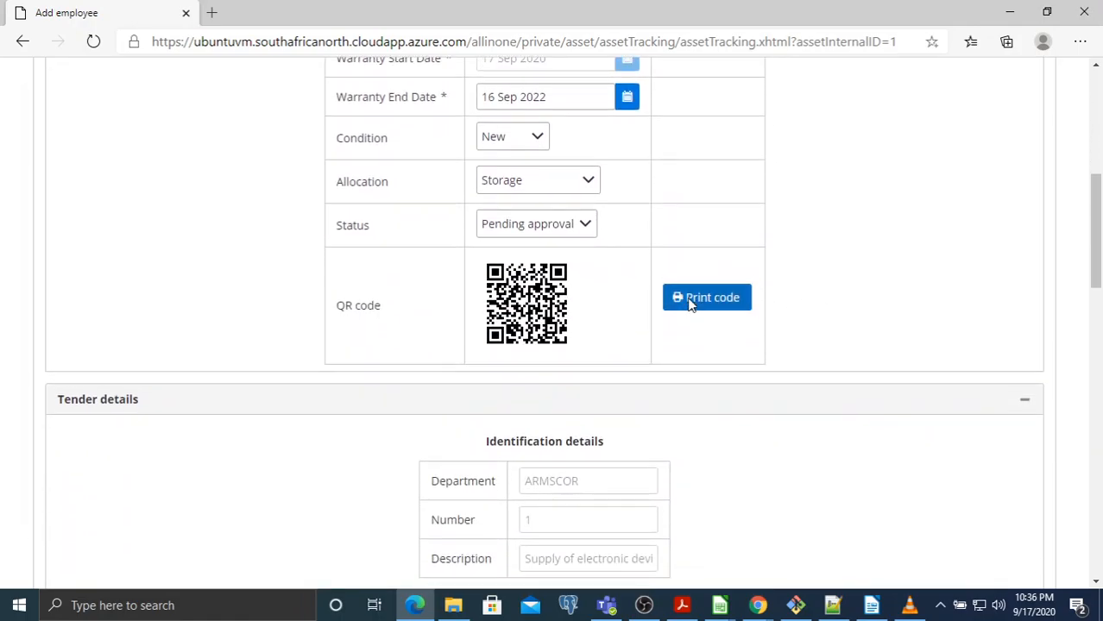
left_click(696, 300)
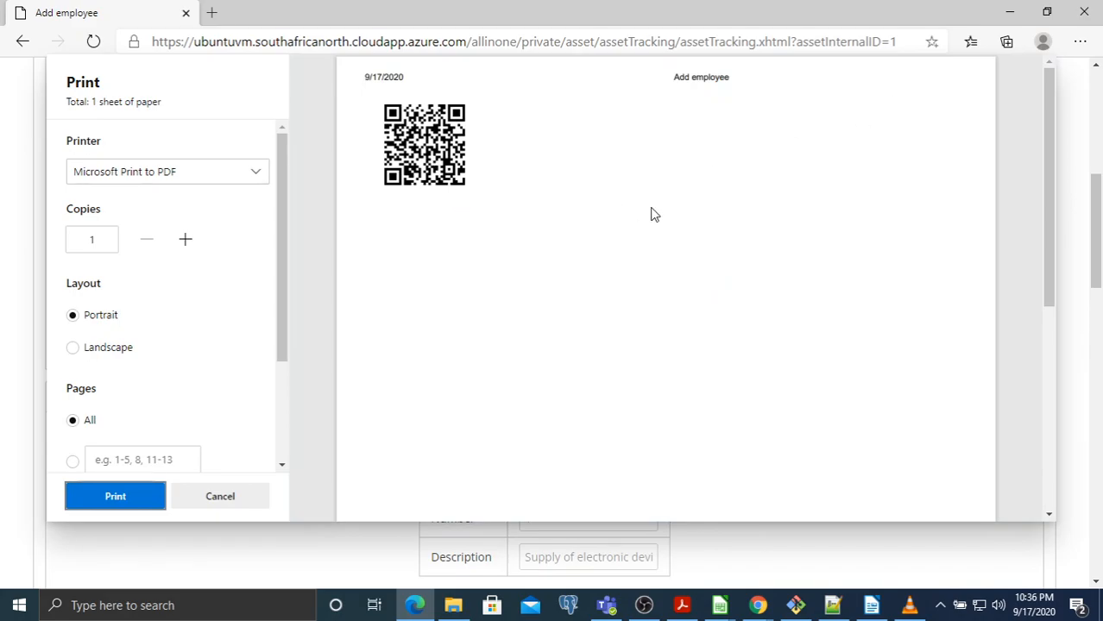
left_click(248, 496)
Approve the Dell laptop Sr0001
scroll(828, 308, "down", 2)
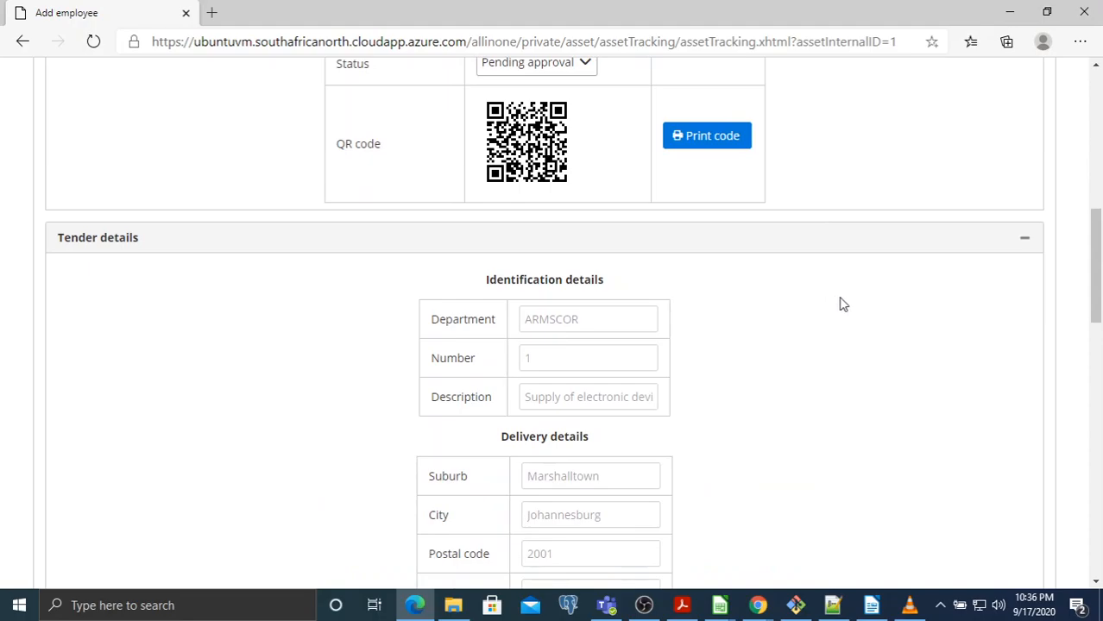
scroll(846, 302, "down", 6)
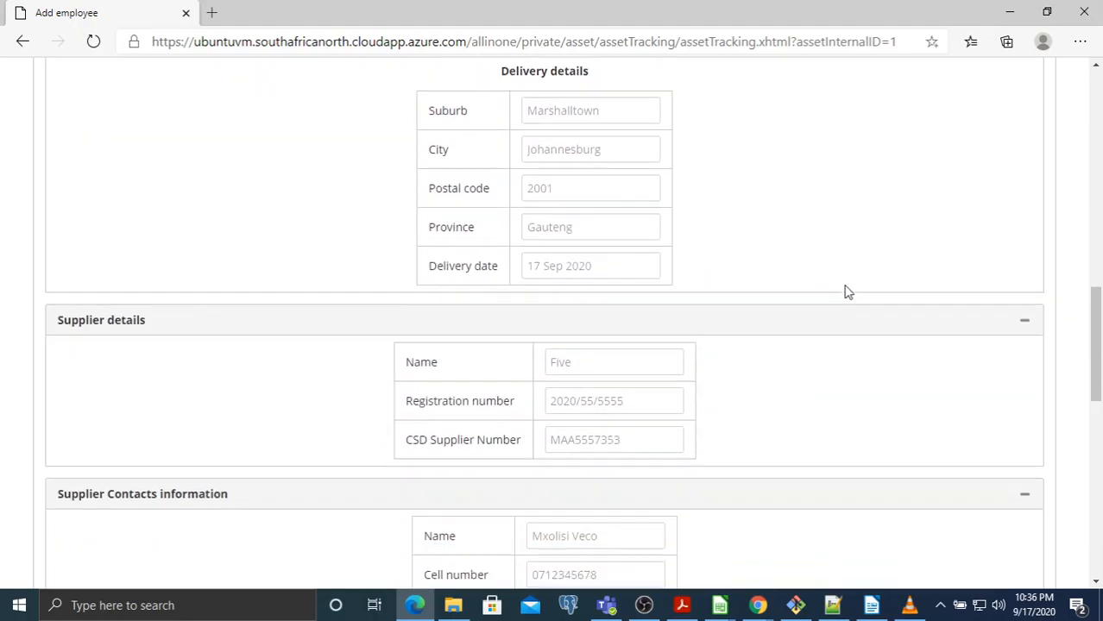
scroll(855, 290, "down", 8)
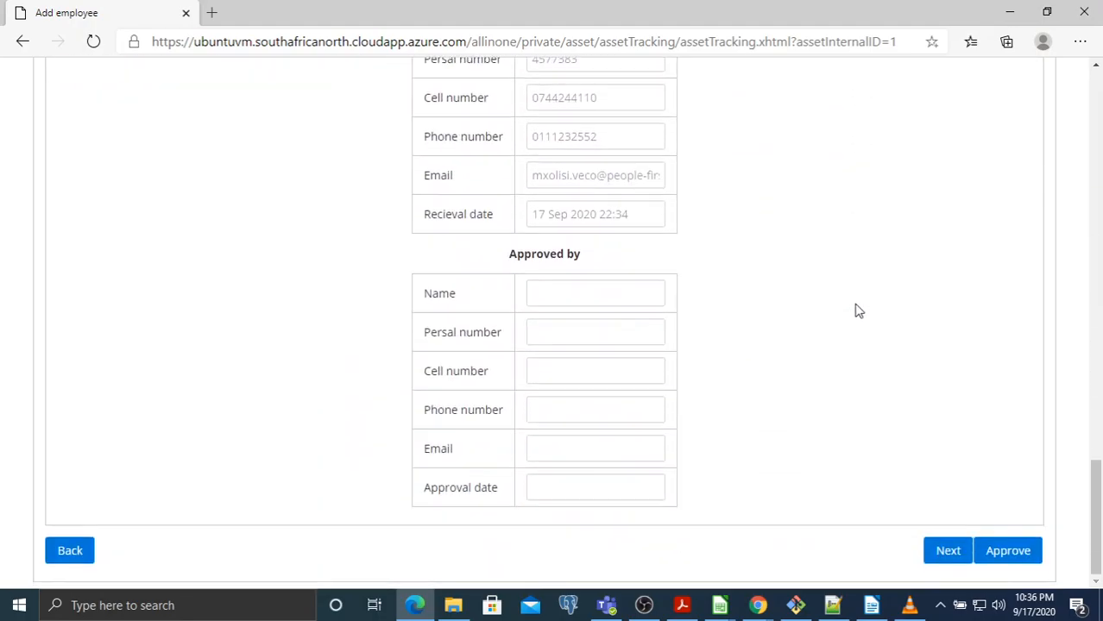
left_click(995, 555)
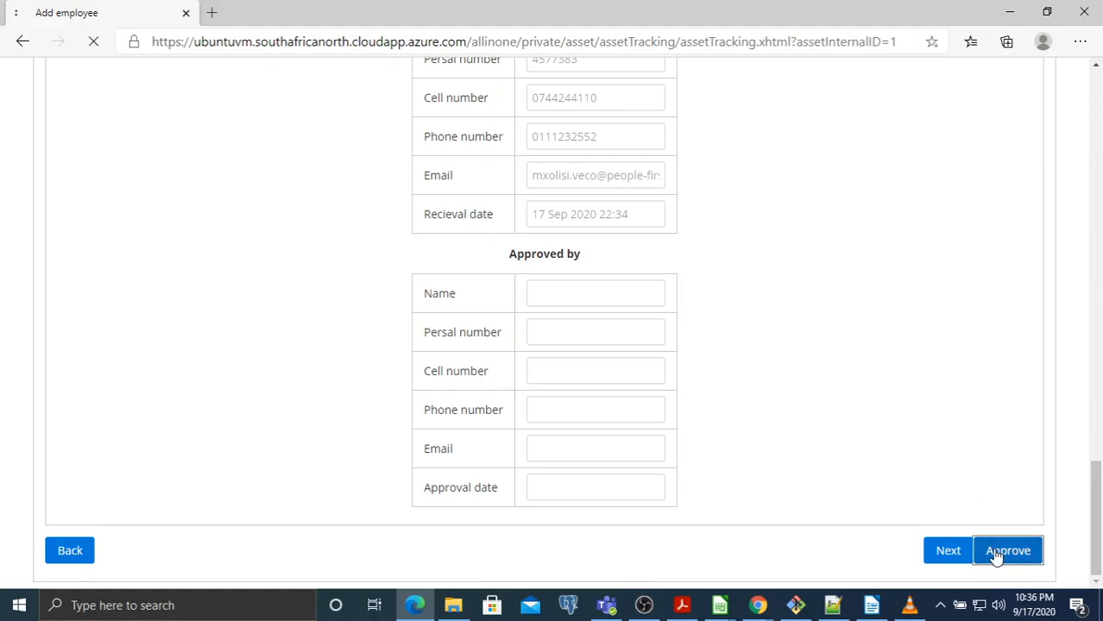
Refresh the asset list, confirm Sr0001 reads APPROVED, and reopen its details
scroll(883, 423, "down", 2)
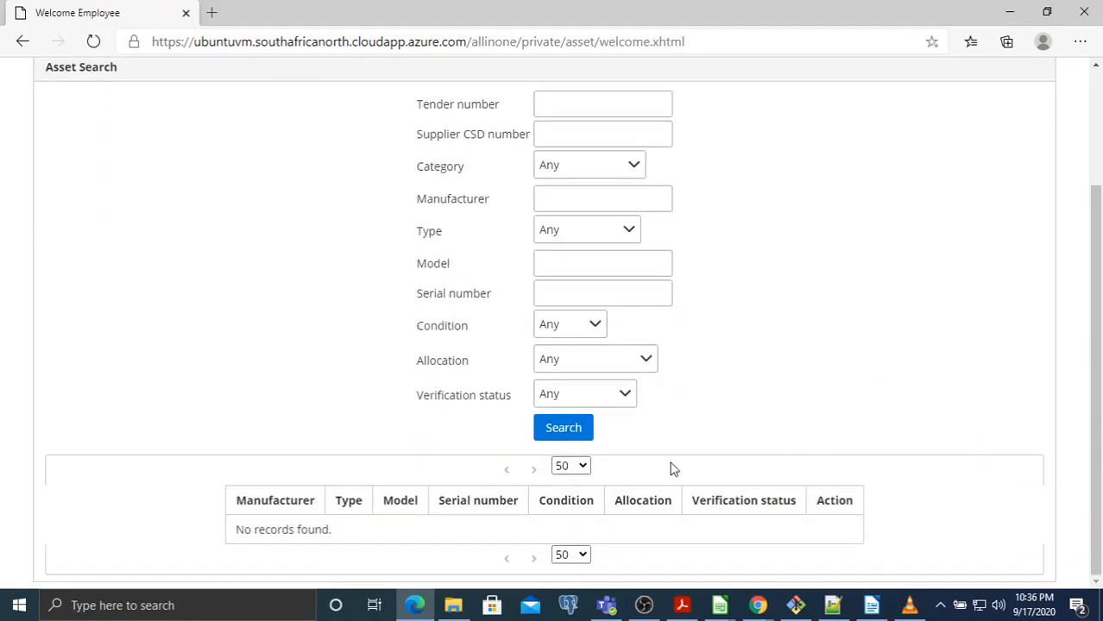
left_click(571, 427)
scroll(931, 290, "down", 2)
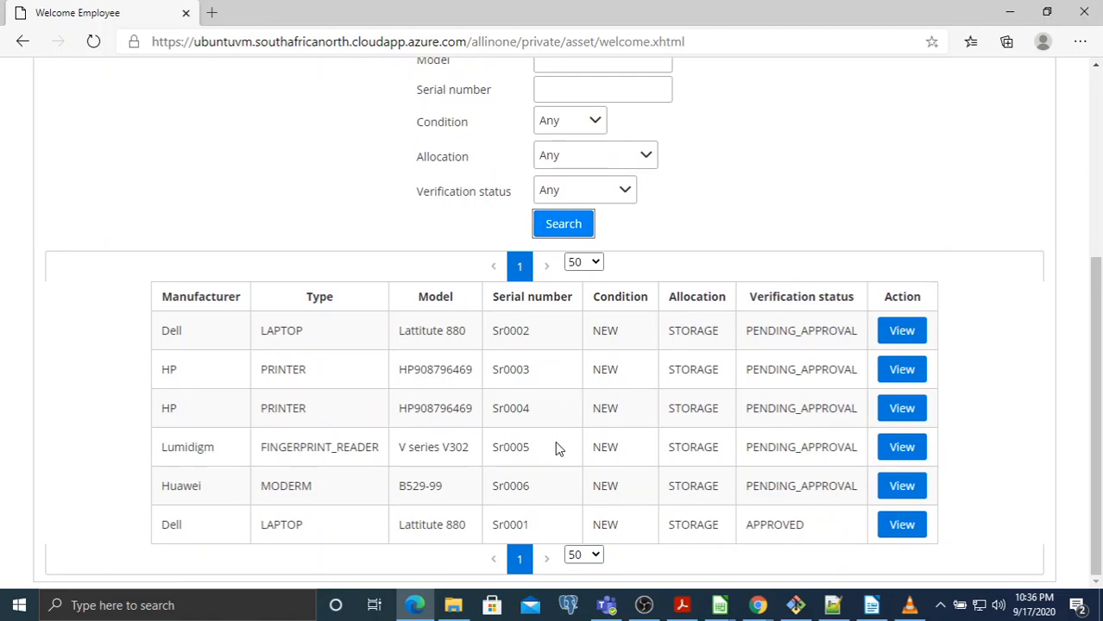
double_click(511, 531)
double_click(775, 524)
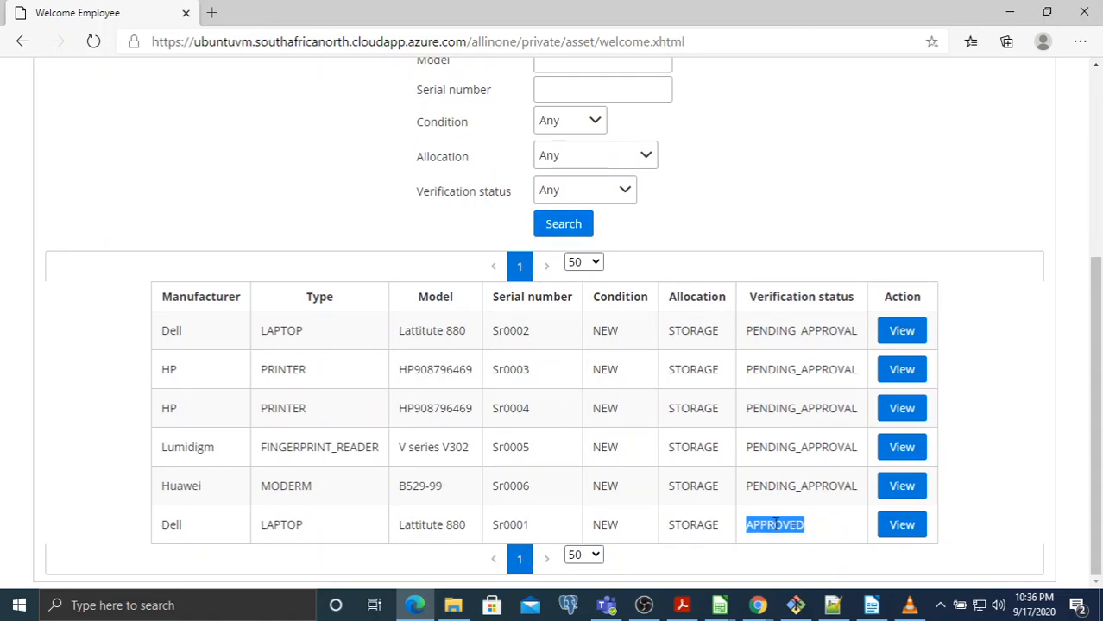
left_click(898, 531)
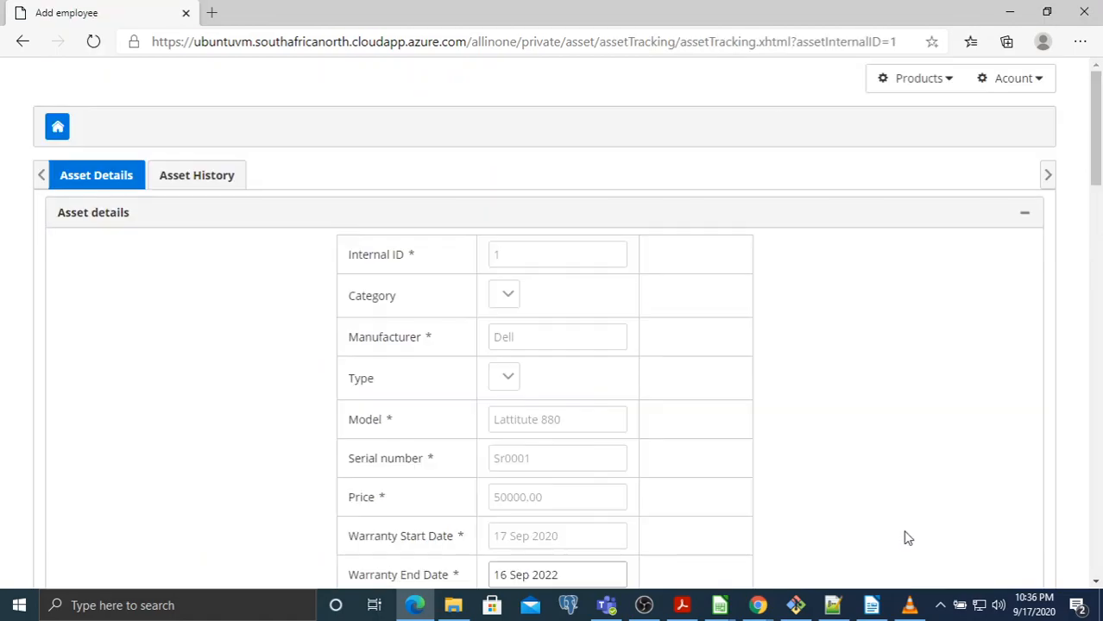
Review Sr0001's processing details and the approver's first name
scroll(778, 313, "down", 6)
scroll(815, 311, "down", 10)
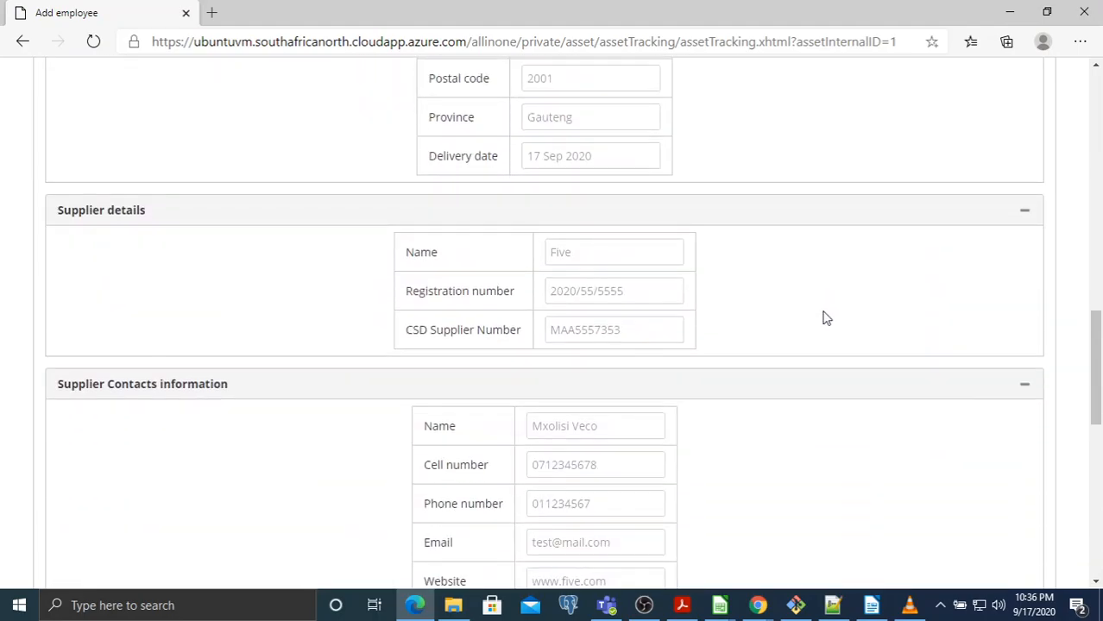
scroll(824, 321, "down", 2)
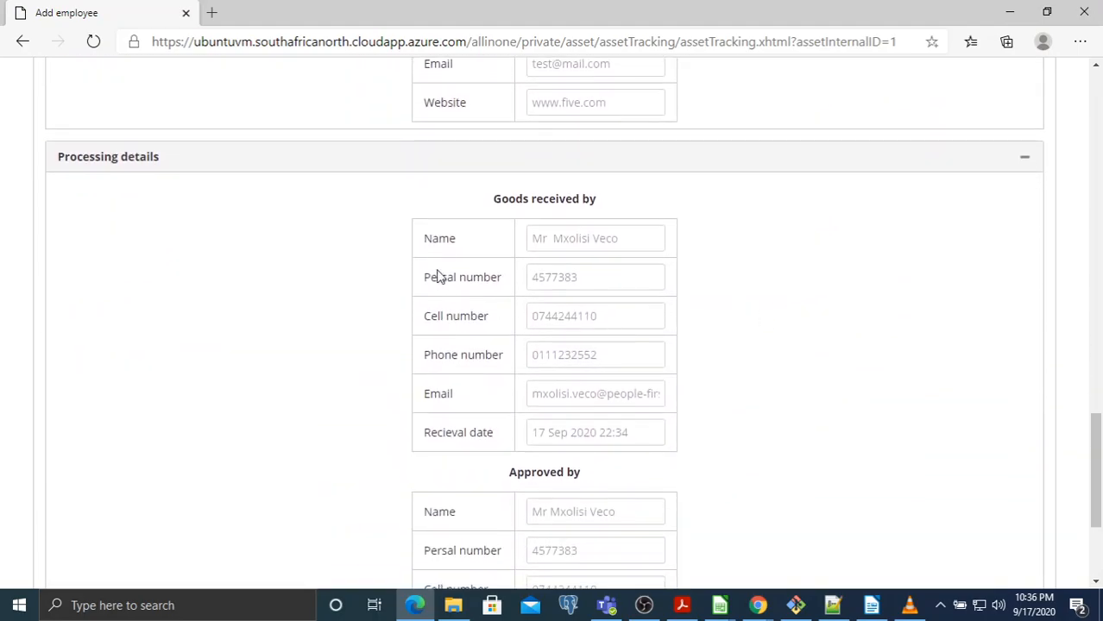
left_click_drag(433, 240, 685, 420)
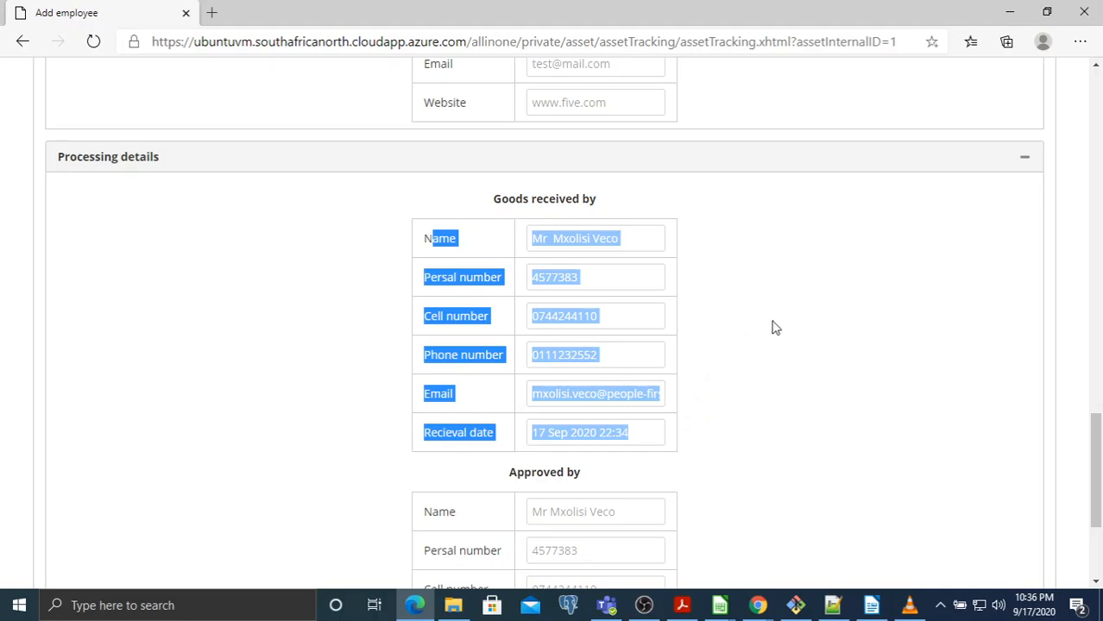
scroll(774, 327, "down", 3)
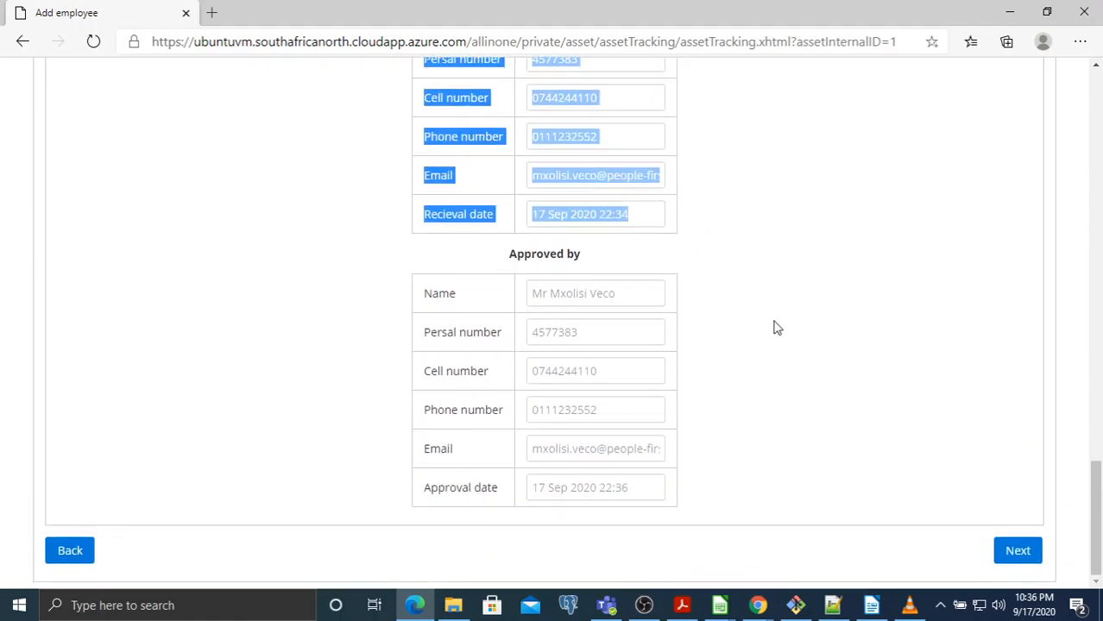
double_click(566, 301)
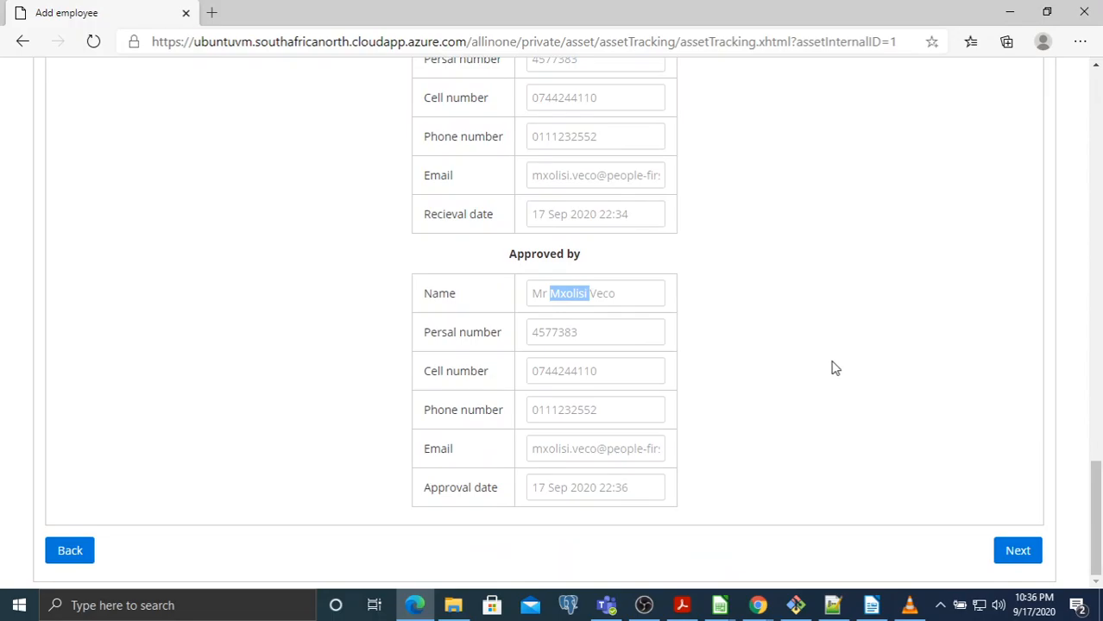
scroll(566, 372, "up", 2)
left_click(557, 183)
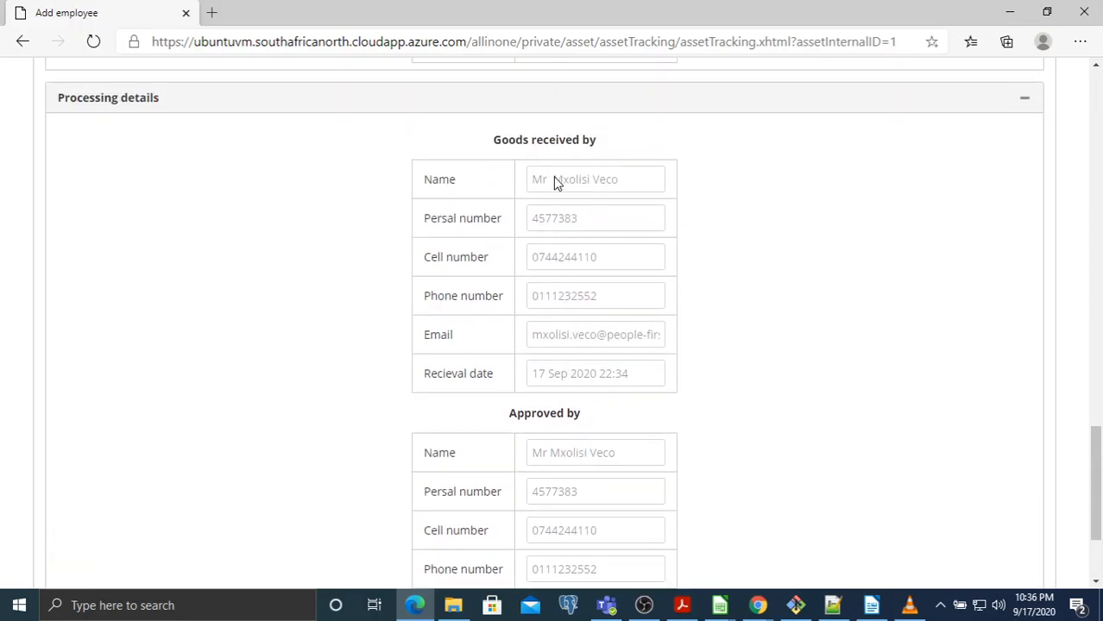
Check the approver's cell number in the Approved by section
scroll(594, 379, "down", 2)
double_click(588, 374)
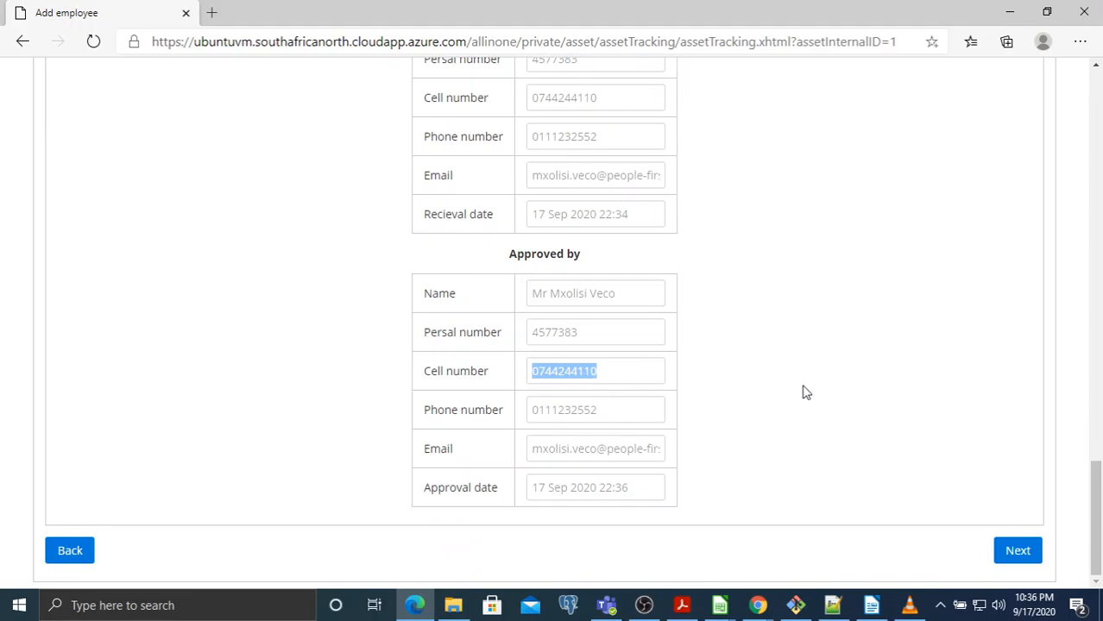
scroll(795, 389, "up", 12)
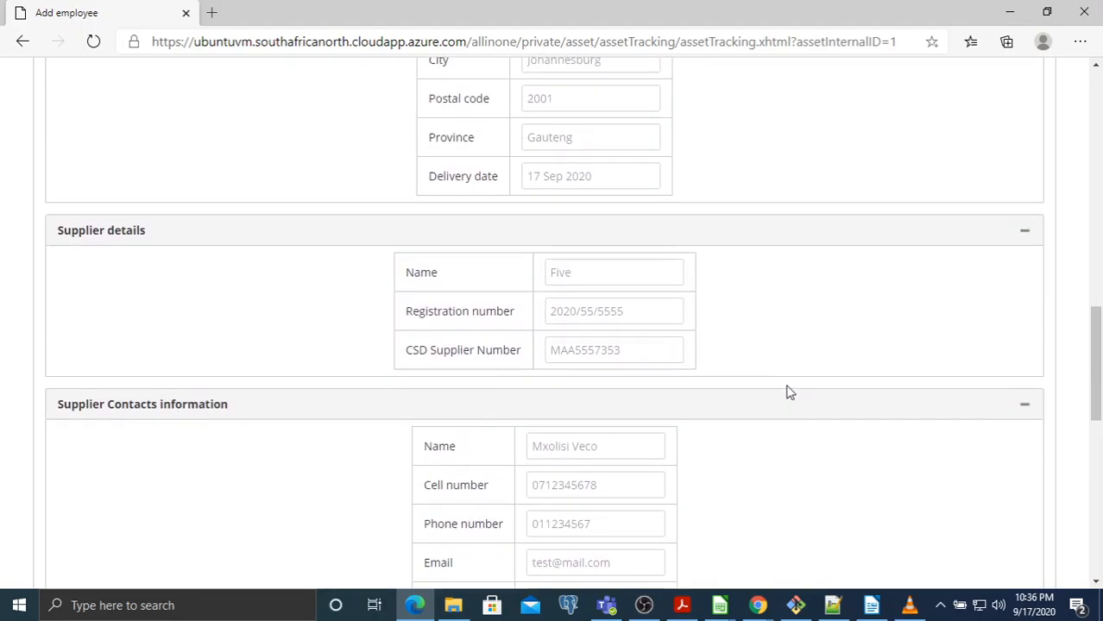
scroll(604, 345, "up", 8)
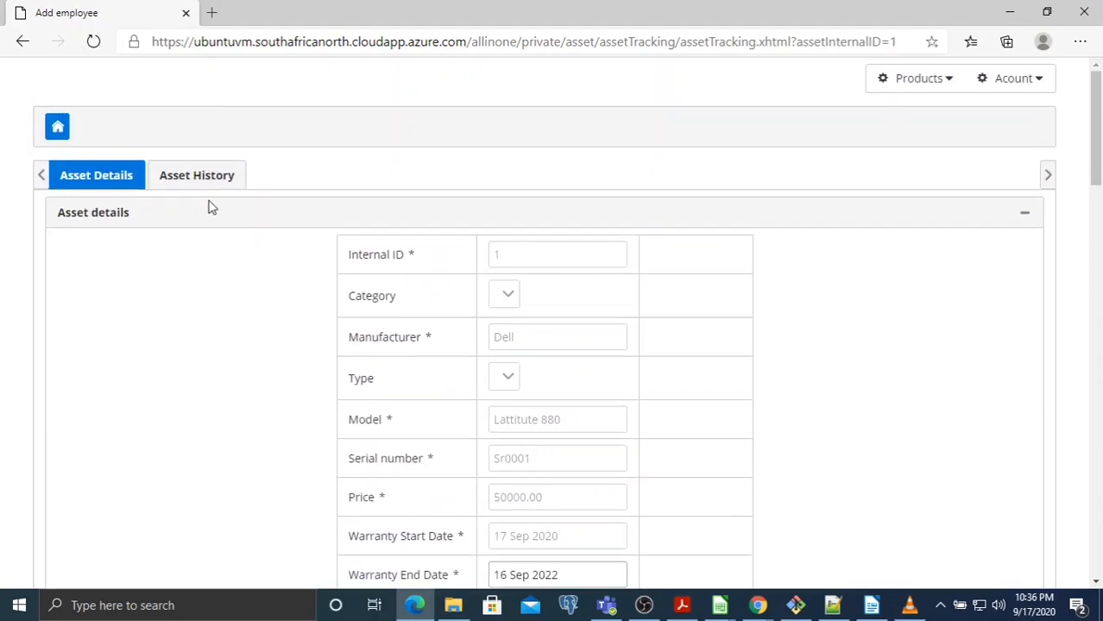
scroll(715, 193, "down", 18)
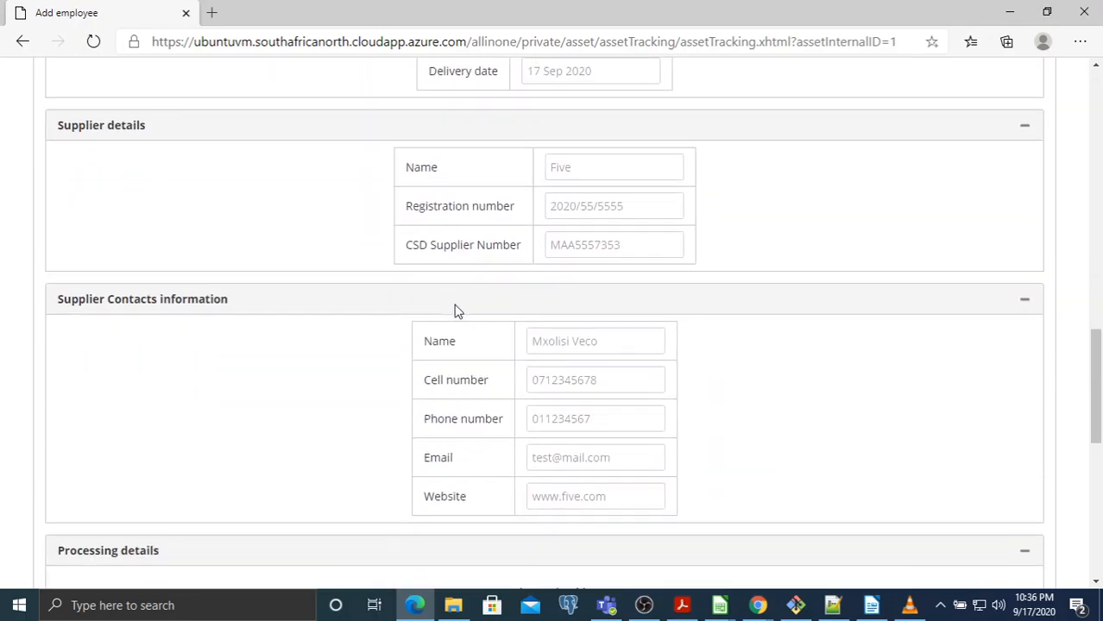
scroll(358, 373, "up", 2)
scroll(345, 397, "down", 4)
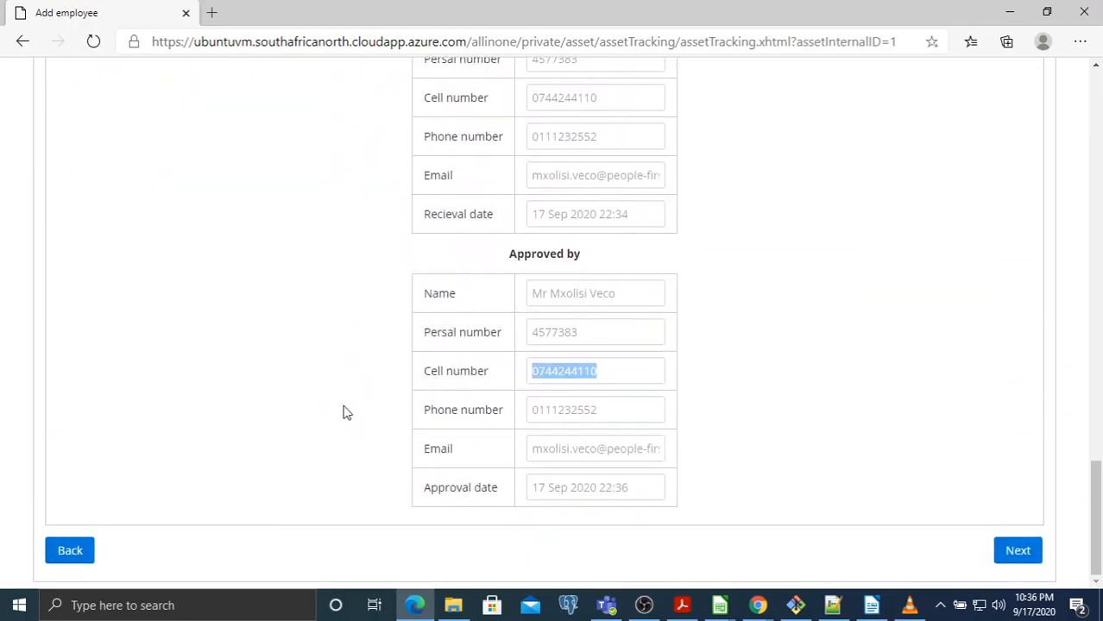
Return to Asset Search and list all six registered assets again
left_click(81, 550)
scroll(449, 280, "down", 1)
left_click(570, 436)
Open the Huawei modem Sr0006 (model B529-99) asset record and approve its delivery
scroll(877, 361, "down", 3)
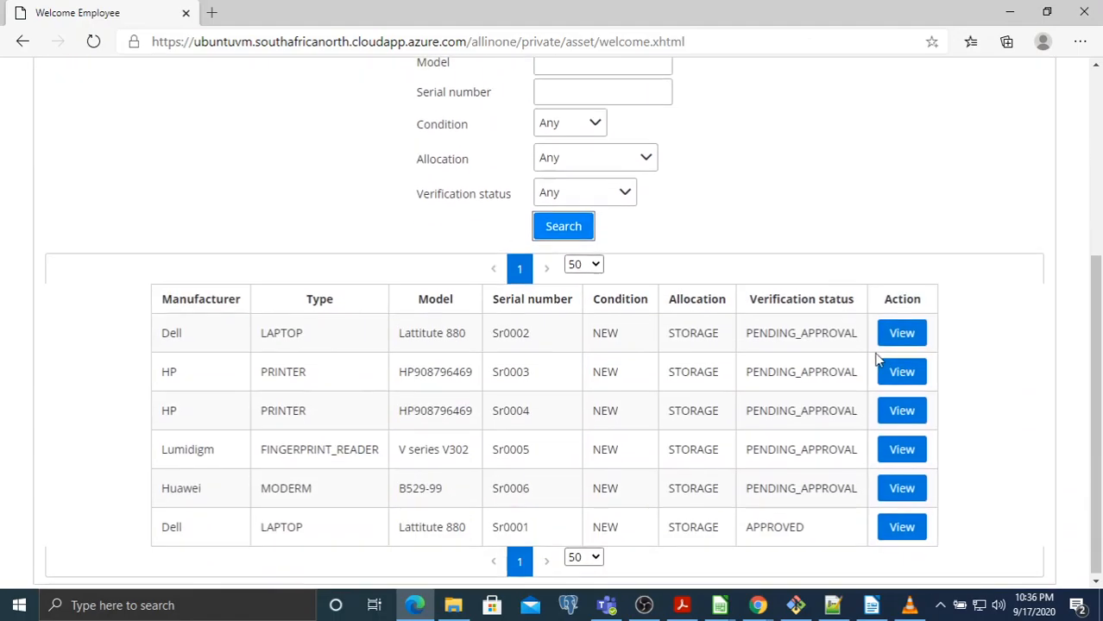
triple_click(411, 486)
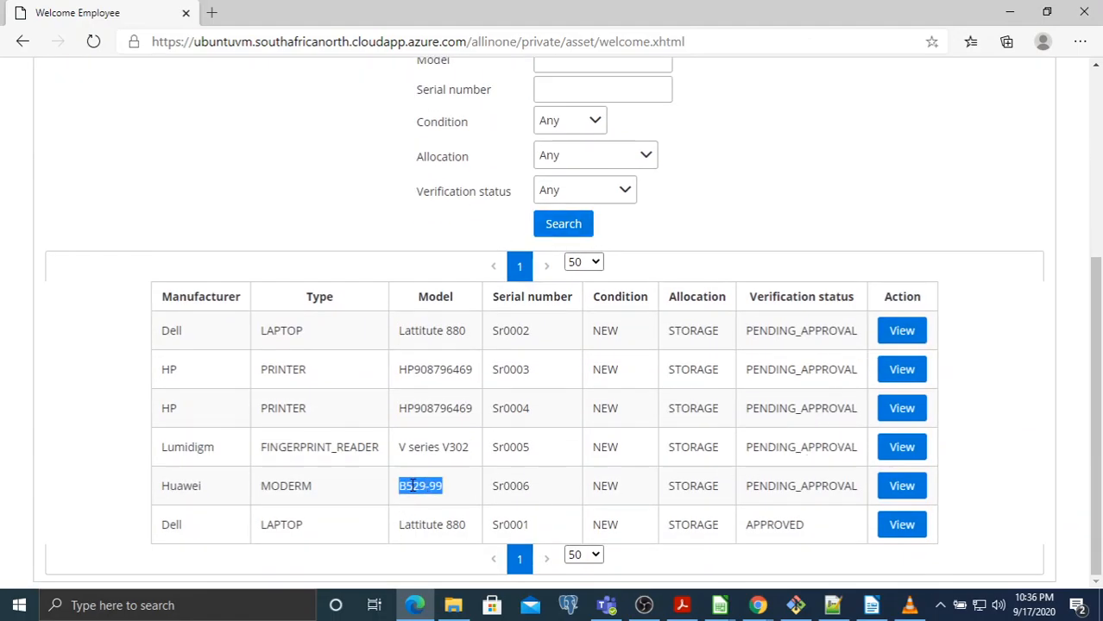
left_click(901, 486)
scroll(811, 305, "down", 15)
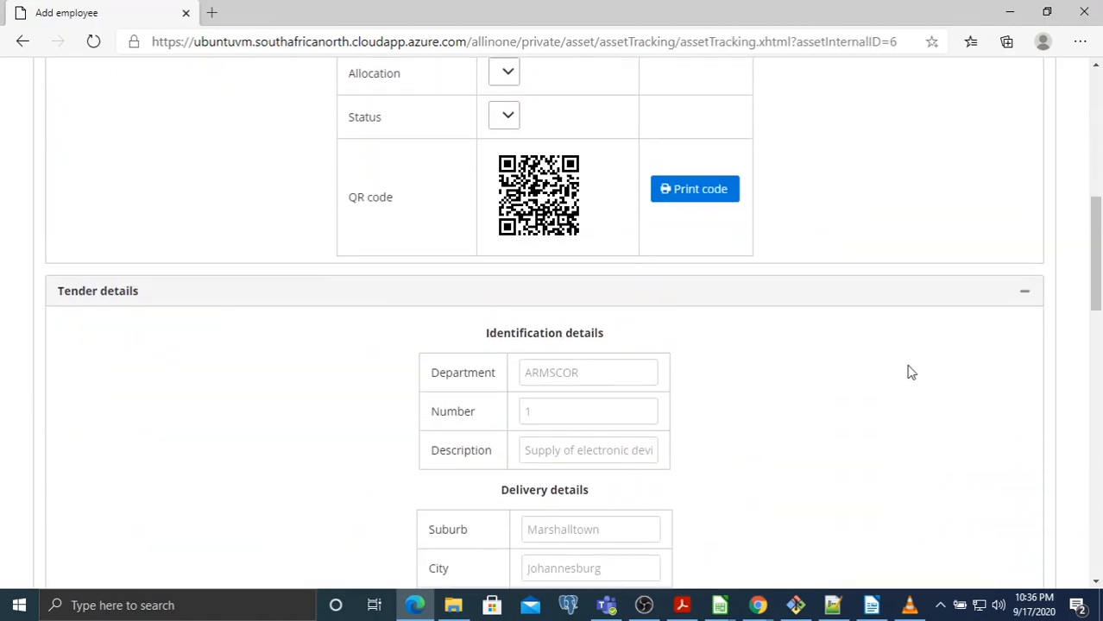
scroll(909, 374, "down", 6)
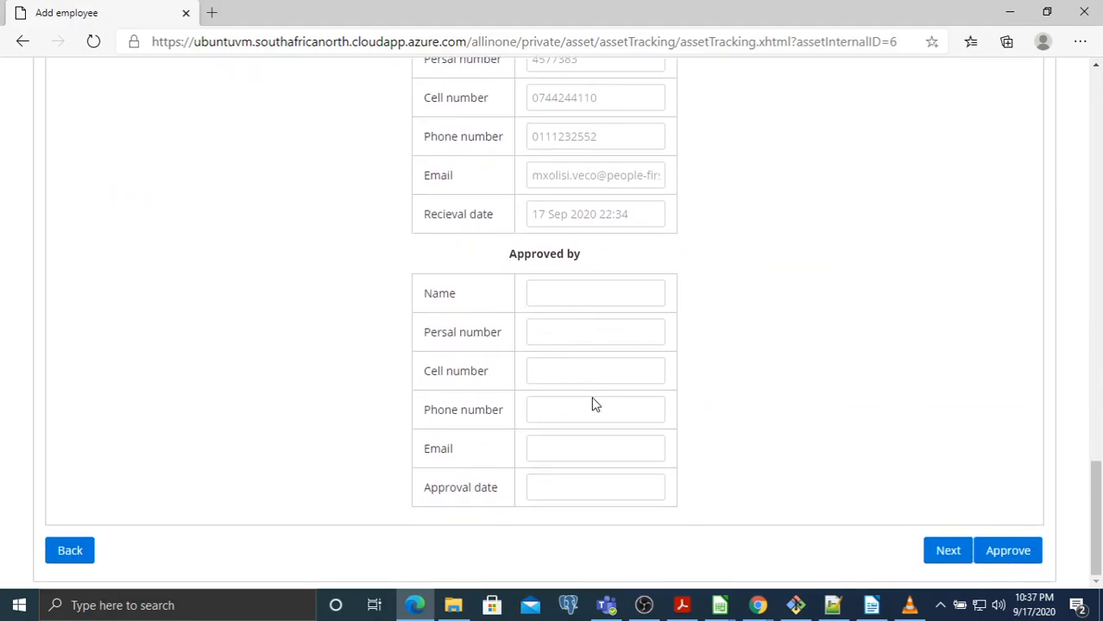
left_click(1010, 556)
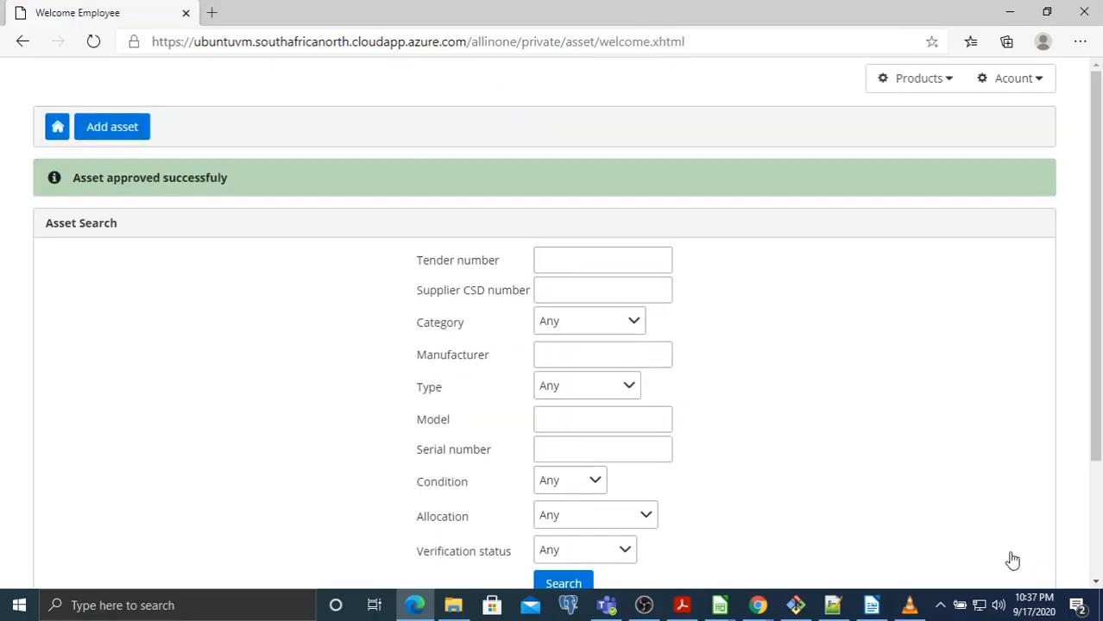
List all assets and confirm the Huawei modem row now reads APPROVED
scroll(604, 415, "down", 2)
left_click(564, 428)
scroll(423, 401, "down", 2)
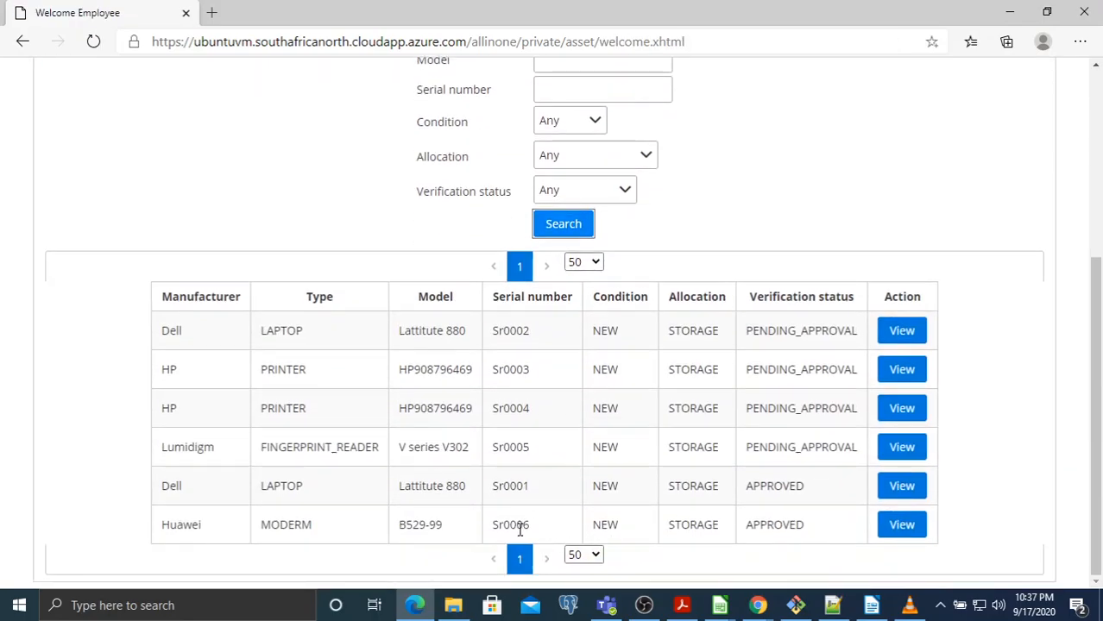
double_click(421, 524)
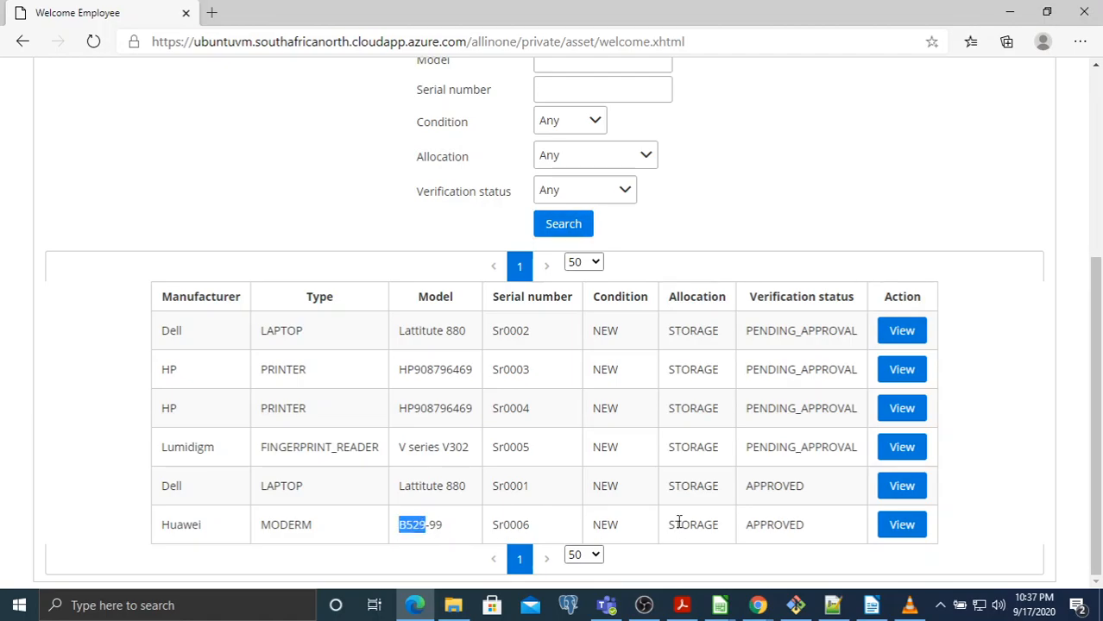
left_click(740, 524)
double_click(759, 524)
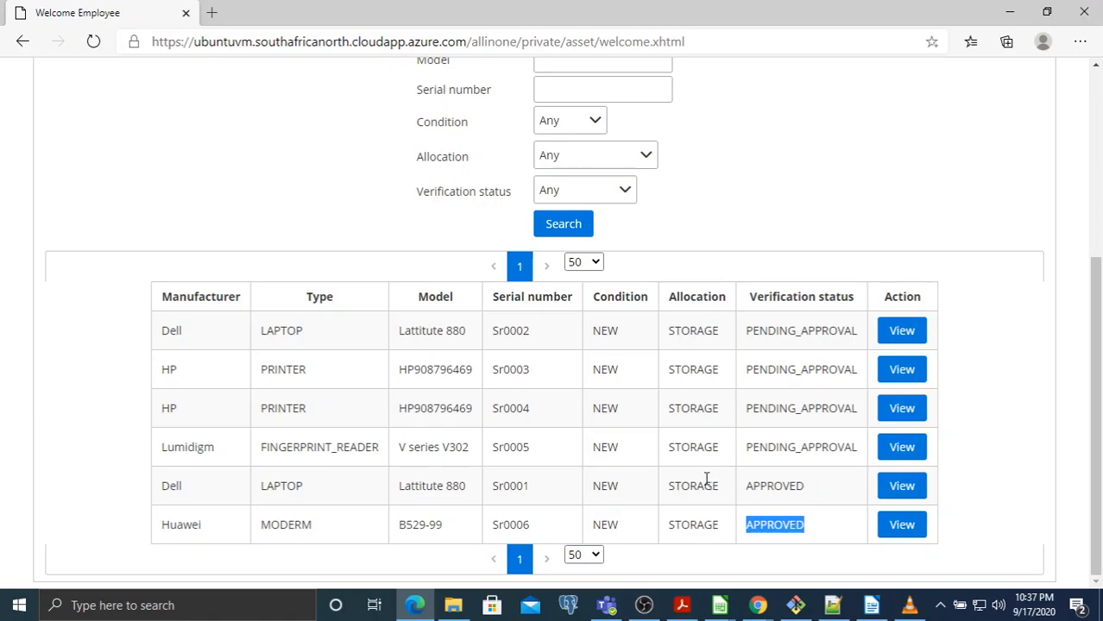
left_click(900, 525)
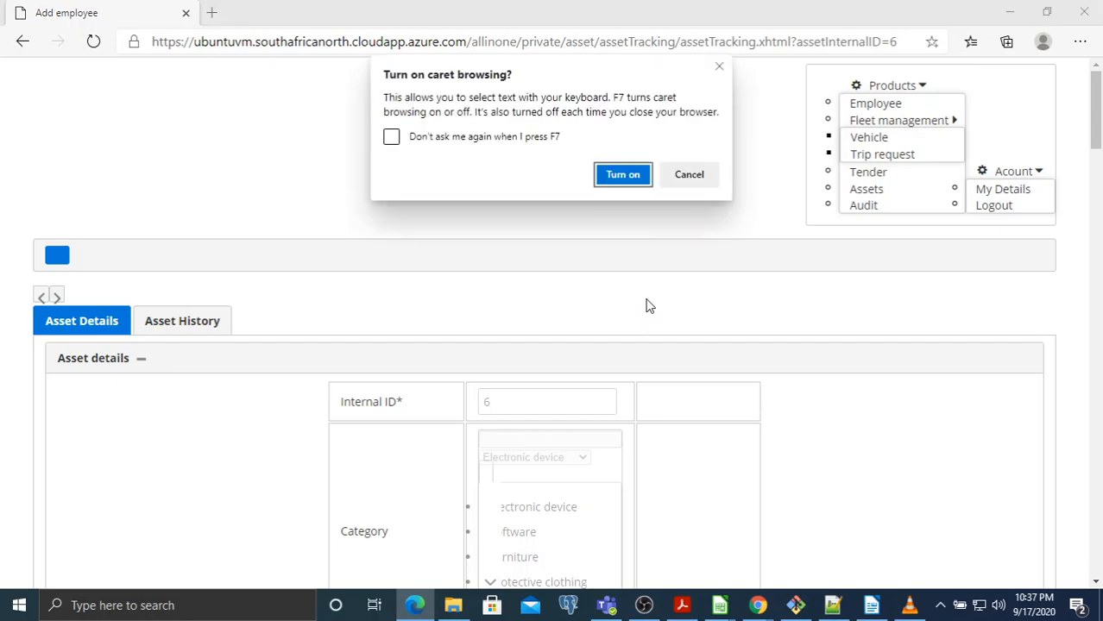
key("Escape")
left_click(94, 42)
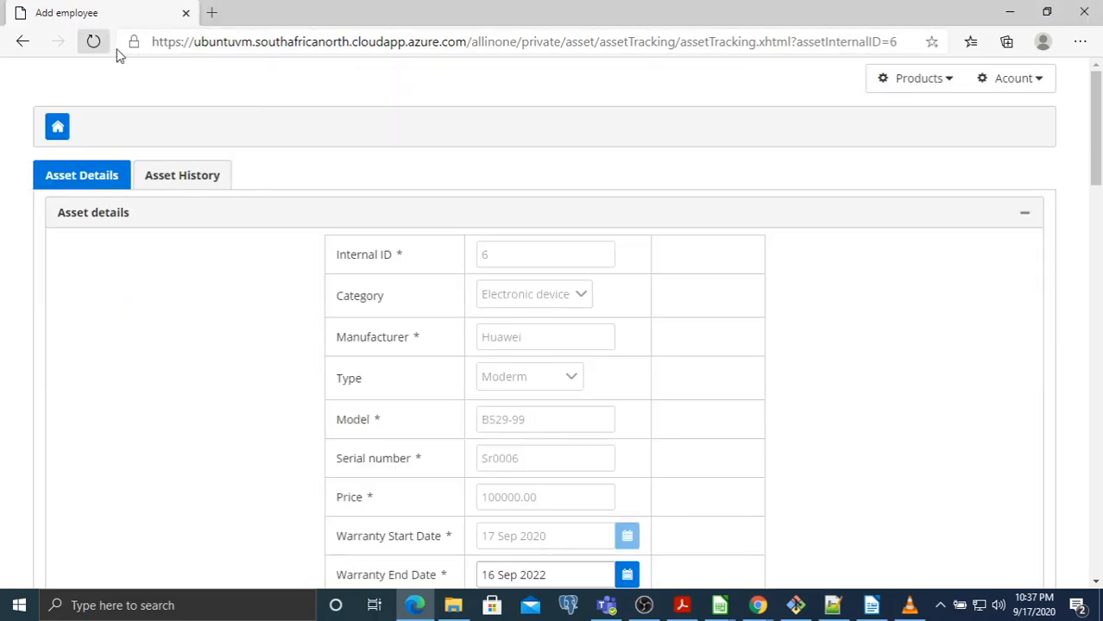
scroll(665, 211, "down", 8)
scroll(910, 226, "up", 8)
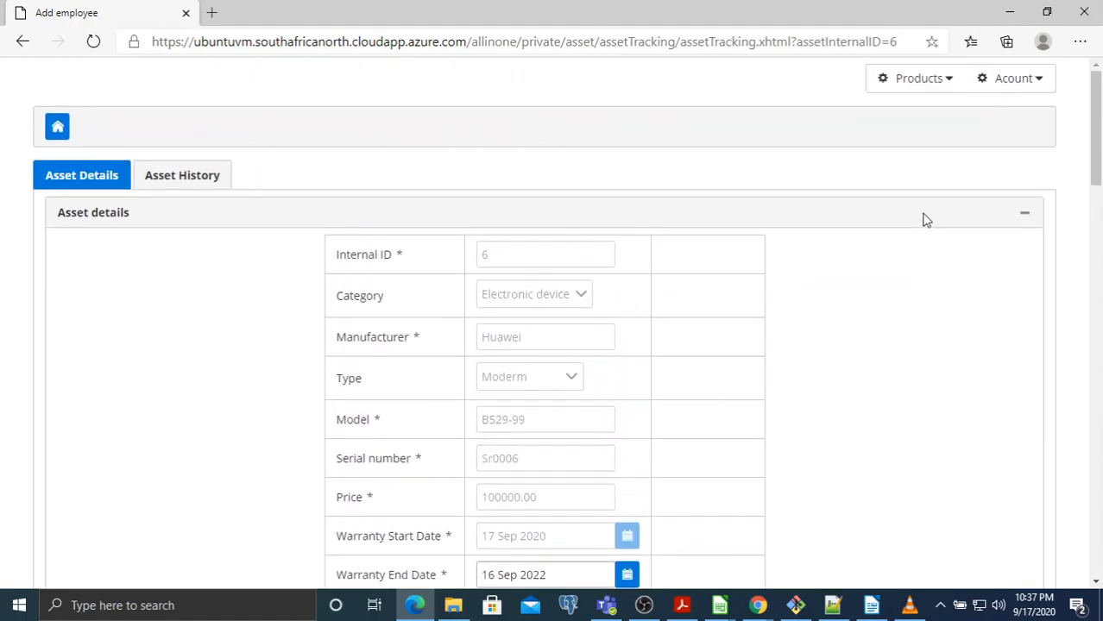
scroll(898, 167, "down", 8)
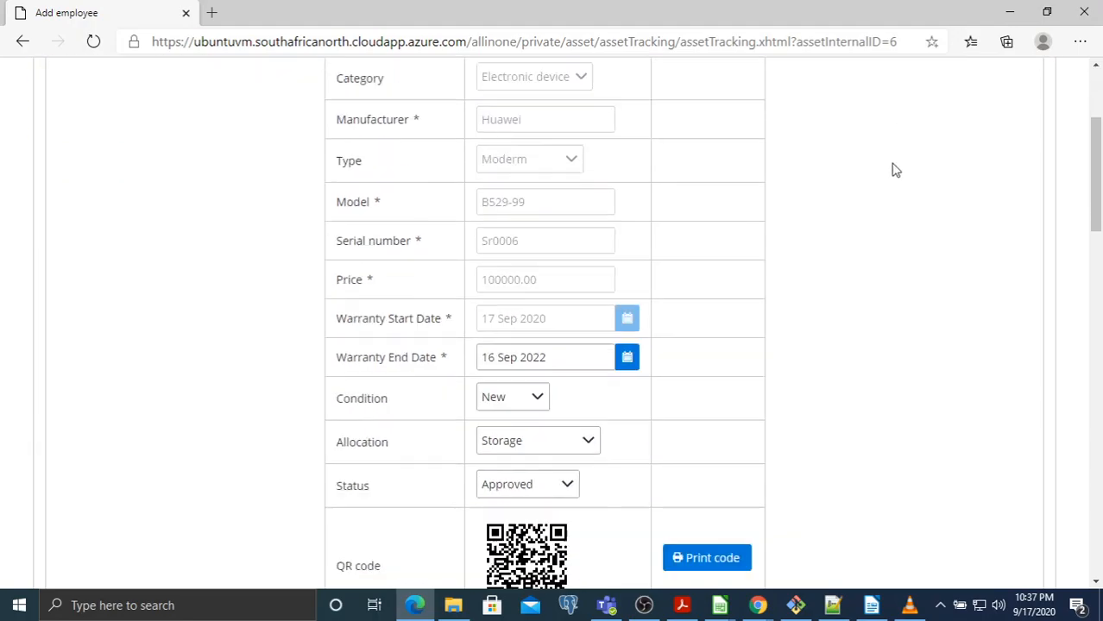
scroll(716, 318, "down", 10)
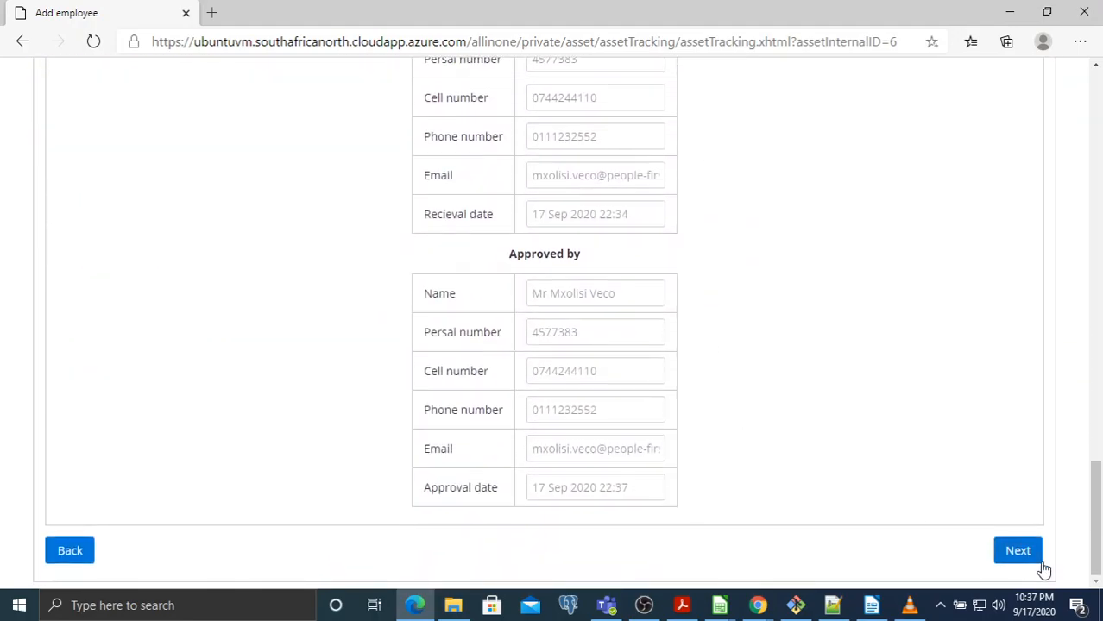
left_click(71, 551)
scroll(765, 249, "down", 1)
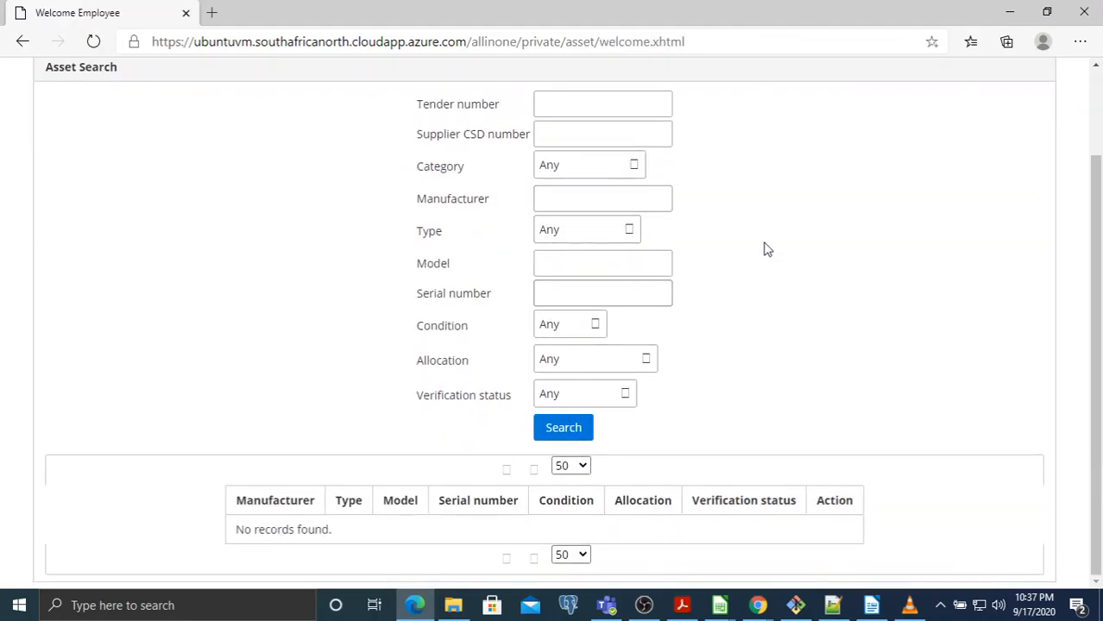
scroll(731, 274, "up", 1)
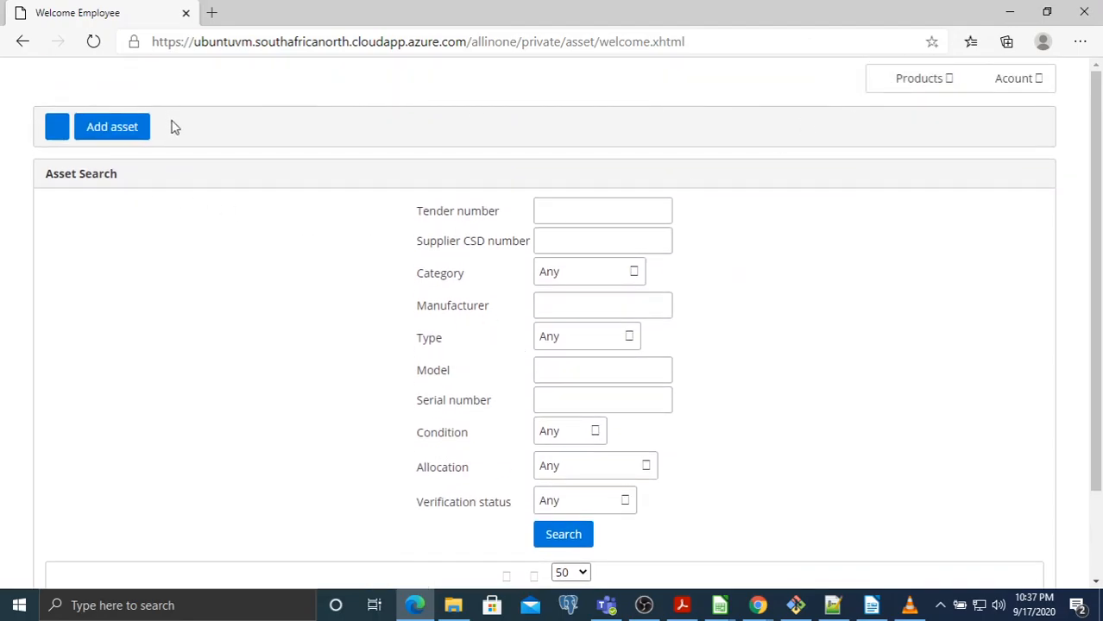
left_click(94, 41)
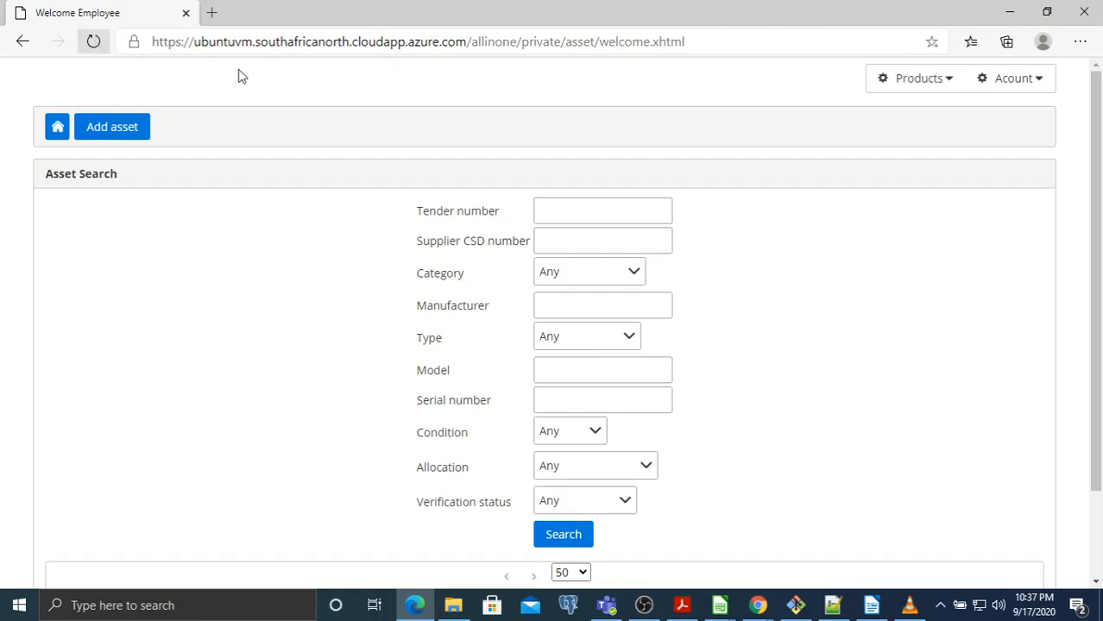
mouse_move(879, 89)
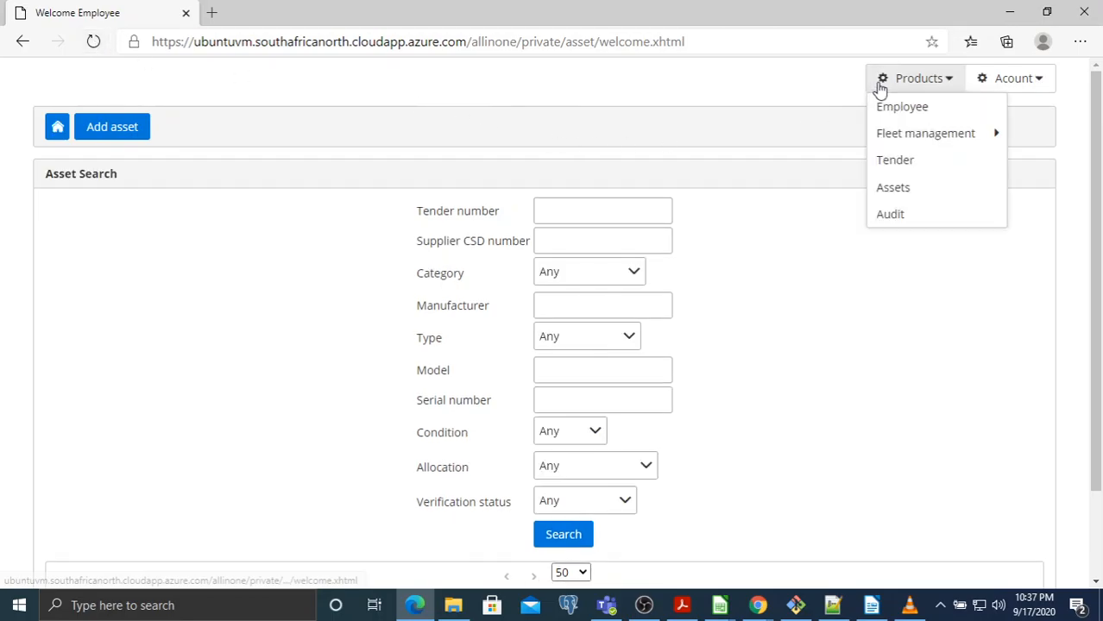
From Products > Tender, search all tenders and open 'Supply of electronic devices'
left_click(894, 159)
left_click(274, 505)
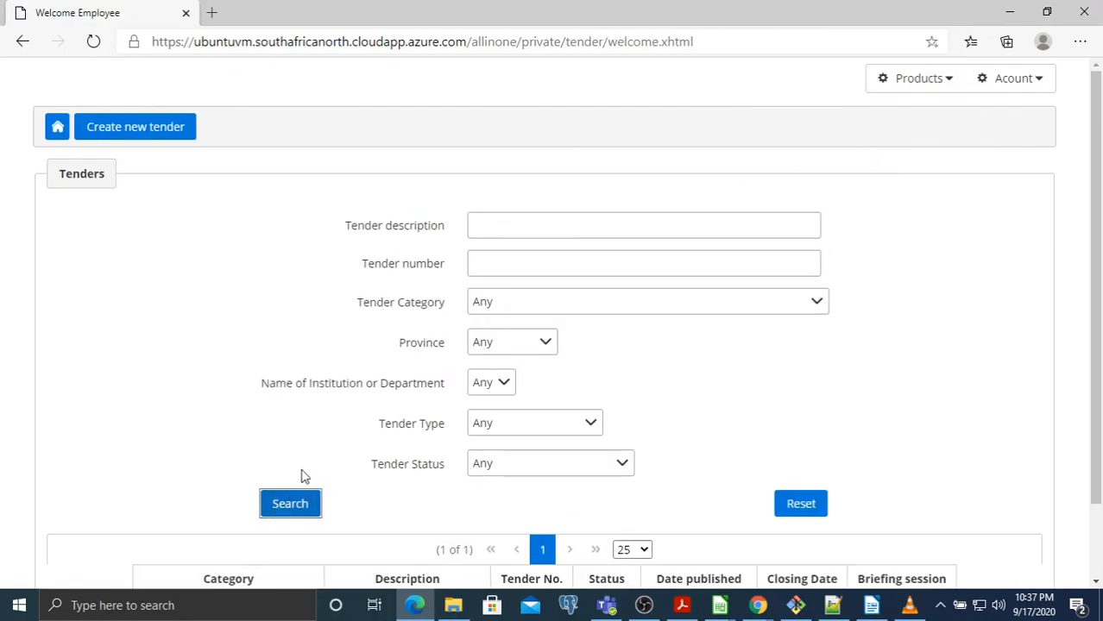
scroll(294, 314, "down", 1)
left_click(425, 519)
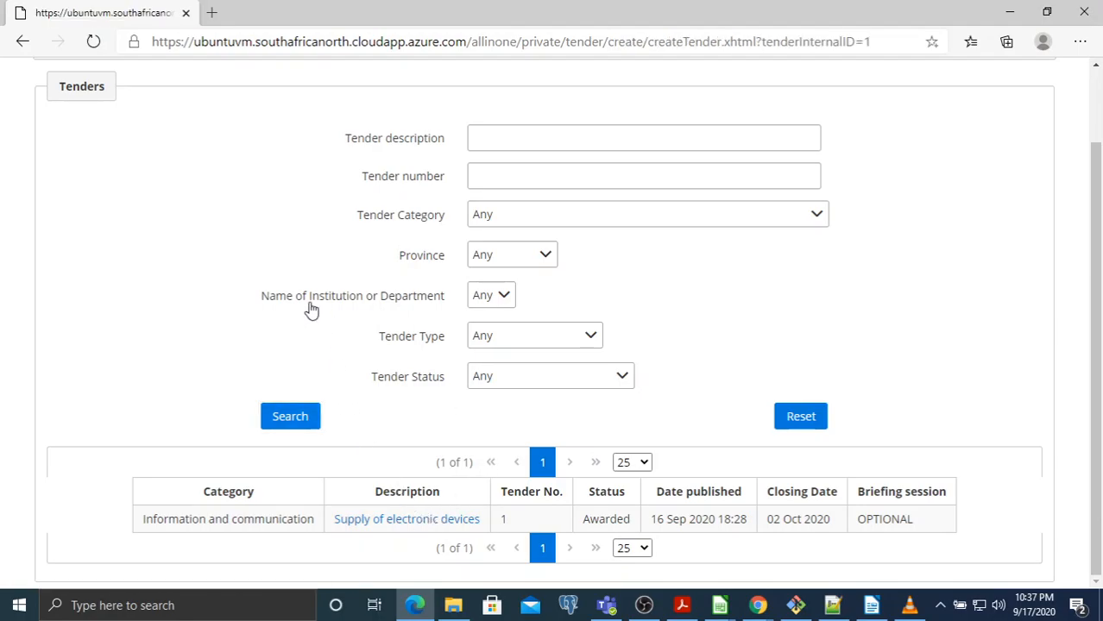
left_click(424, 519)
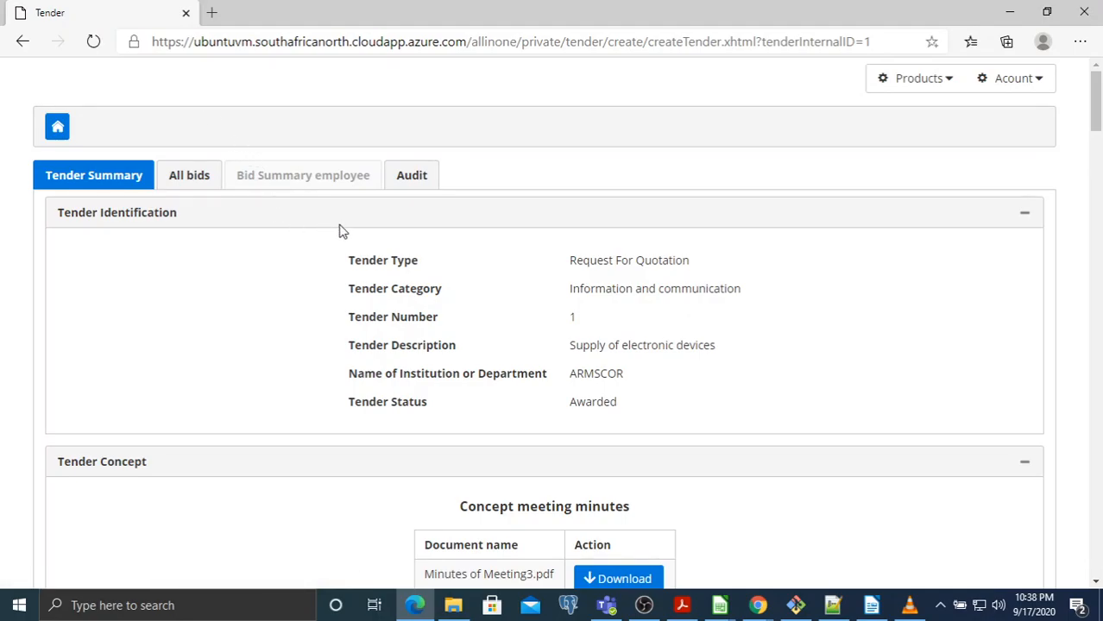
Show tender 1's audit log and scroll through the Audit details entries
left_click(414, 182)
scroll(444, 166, "down", 2)
scroll(445, 166, "down", 7)
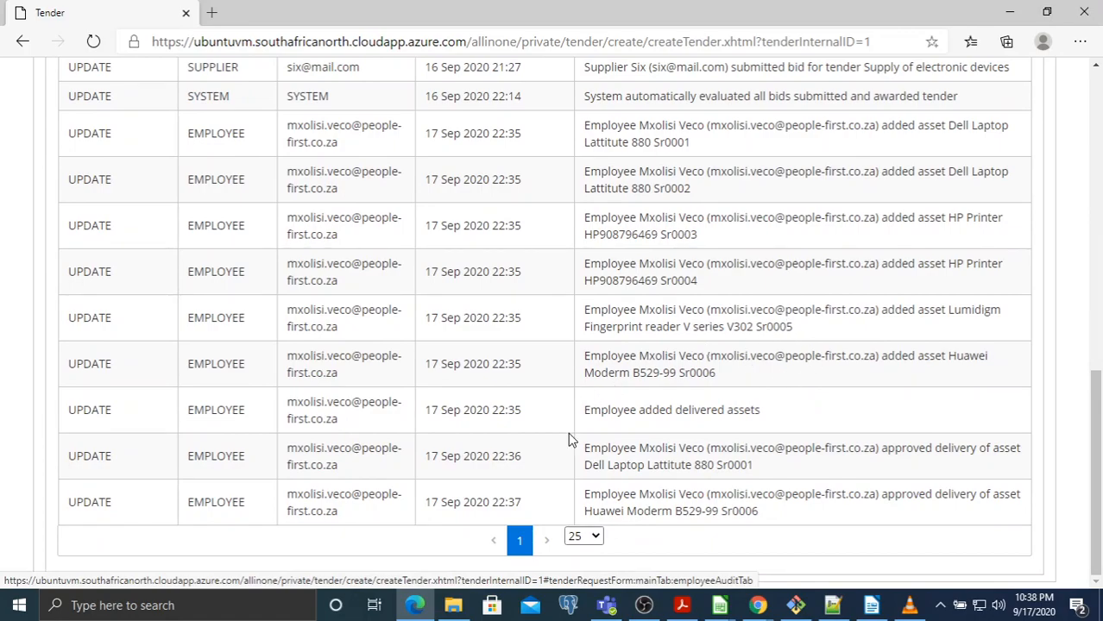
scroll(601, 402, "up", 2)
scroll(595, 391, "up", 6)
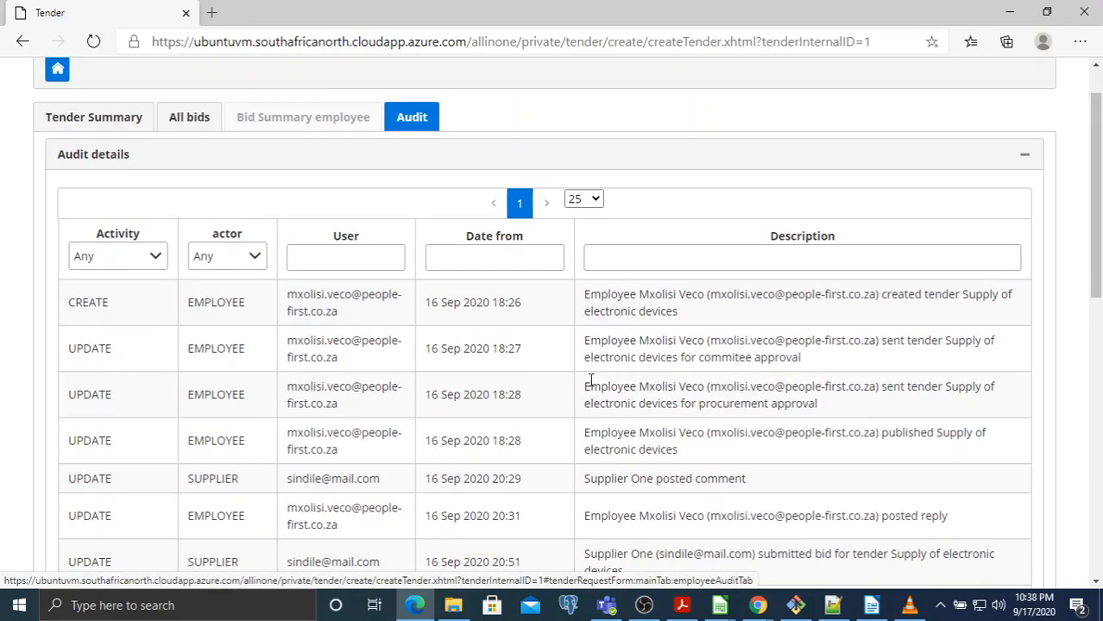
left_click(739, 256)
scroll(739, 258, "down", 2)
scroll(743, 261, "down", 4)
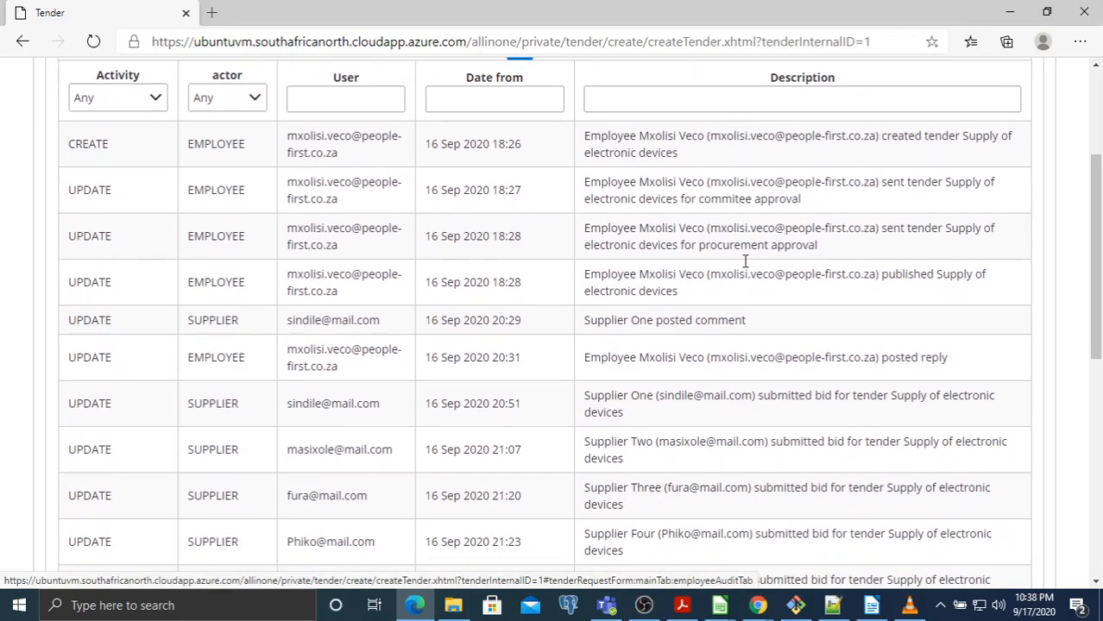
scroll(762, 261, "down", 3)
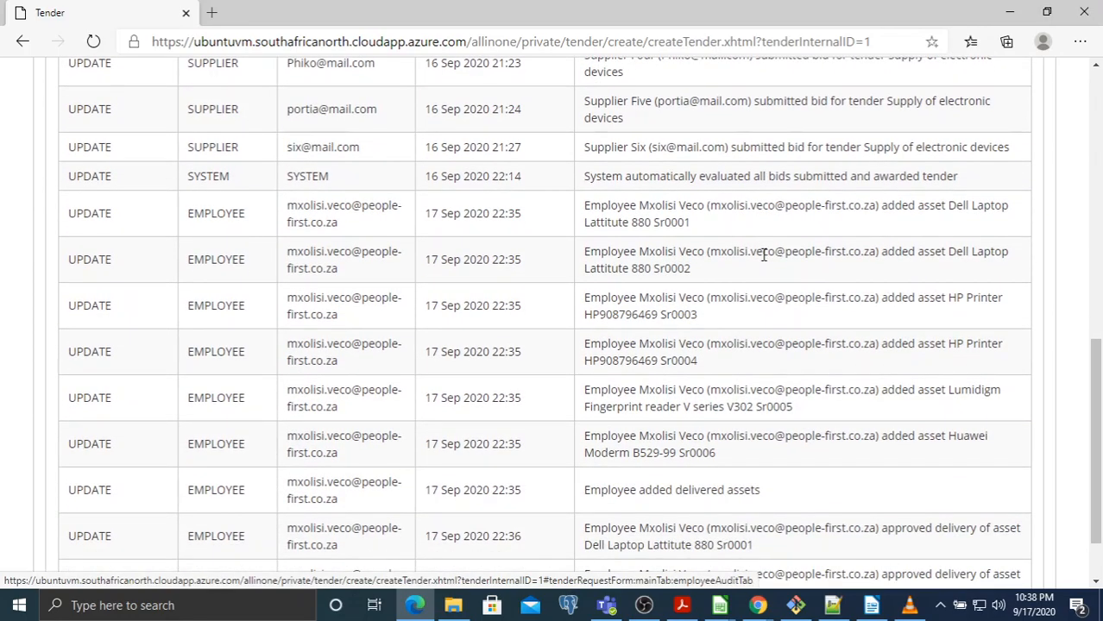
scroll(763, 255, "down", 1)
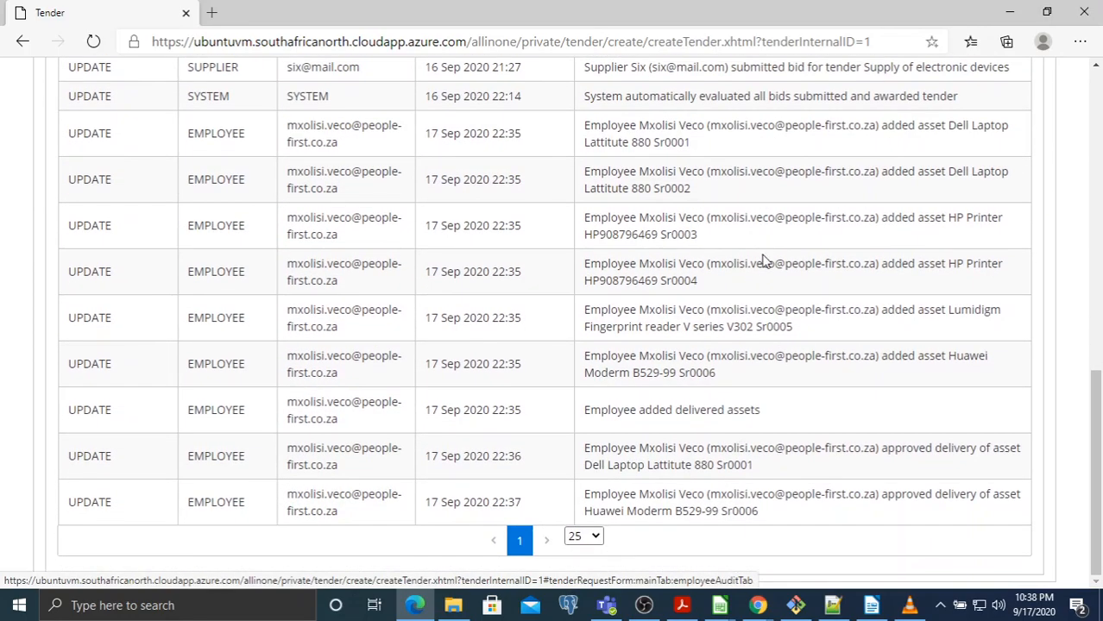
scroll(763, 261, "up", 4)
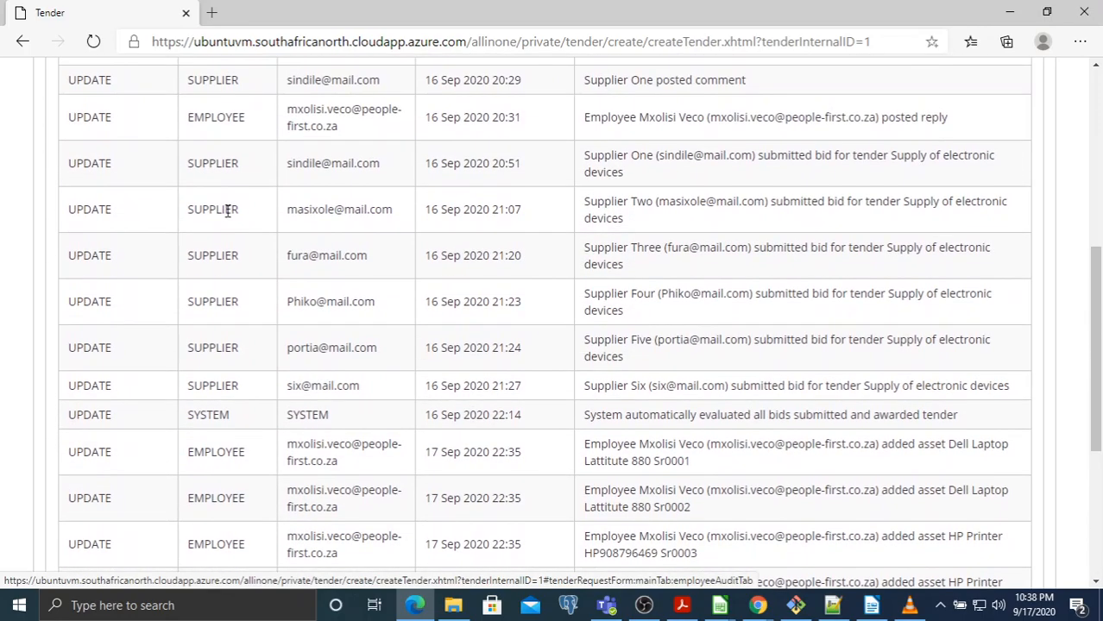
Highlight the four supplier bid entries and review the delivery approval records below
left_click_drag(192, 165, 916, 317)
scroll(811, 294, "down", 1)
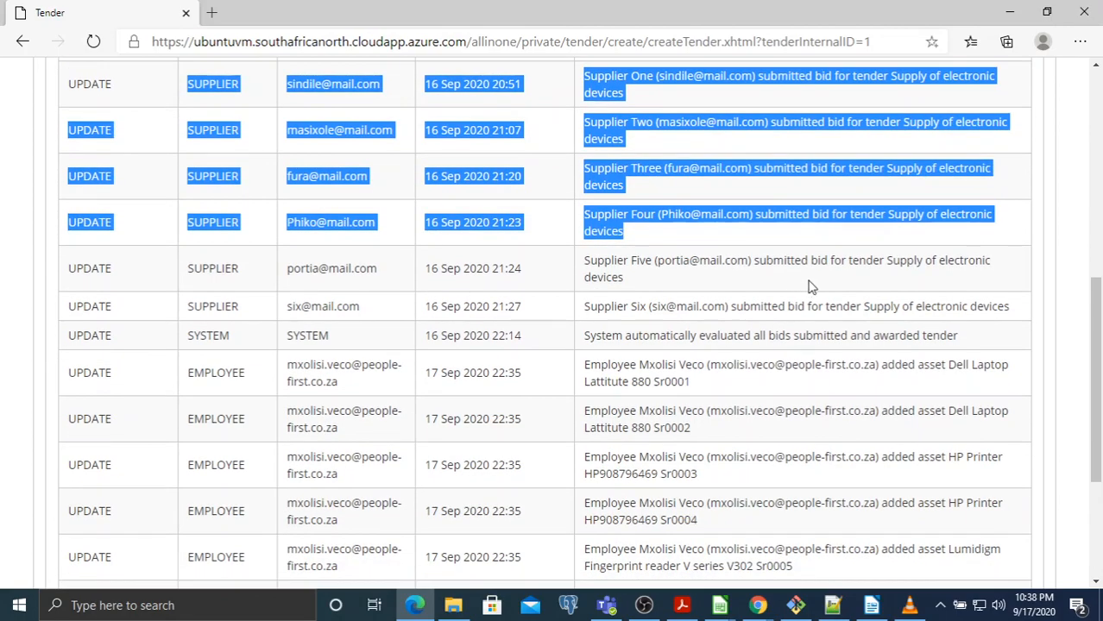
scroll(857, 287, "down", 1)
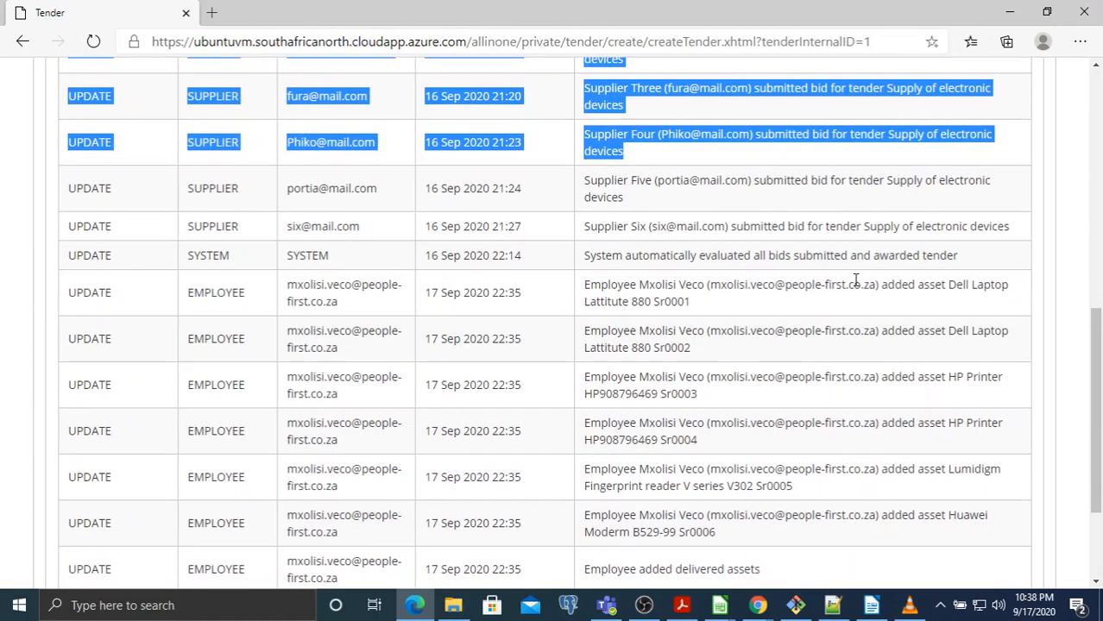
scroll(855, 280, "down", 2)
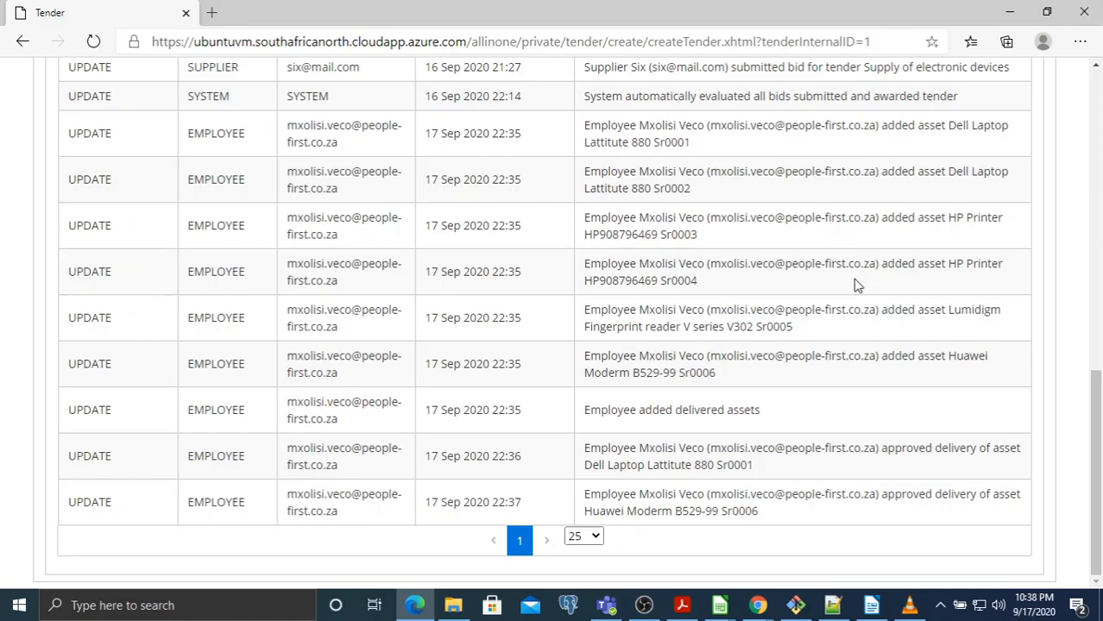
scroll(857, 286, "up", 10)
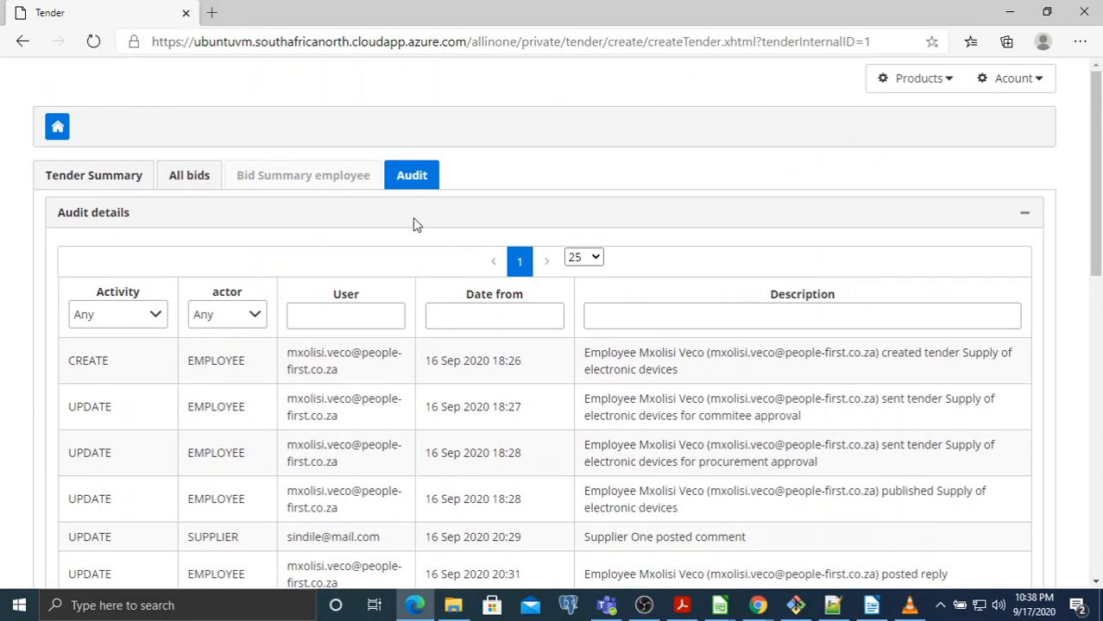
left_click(1011, 77)
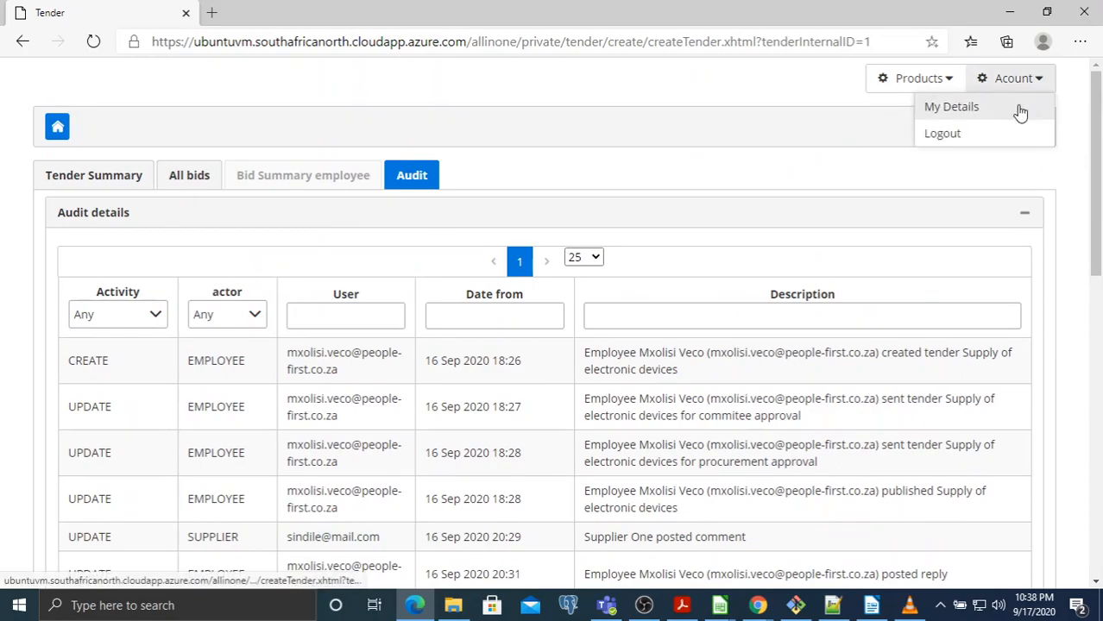
Log out of the employee session and enter a saved supplier's email and password
left_click(965, 133)
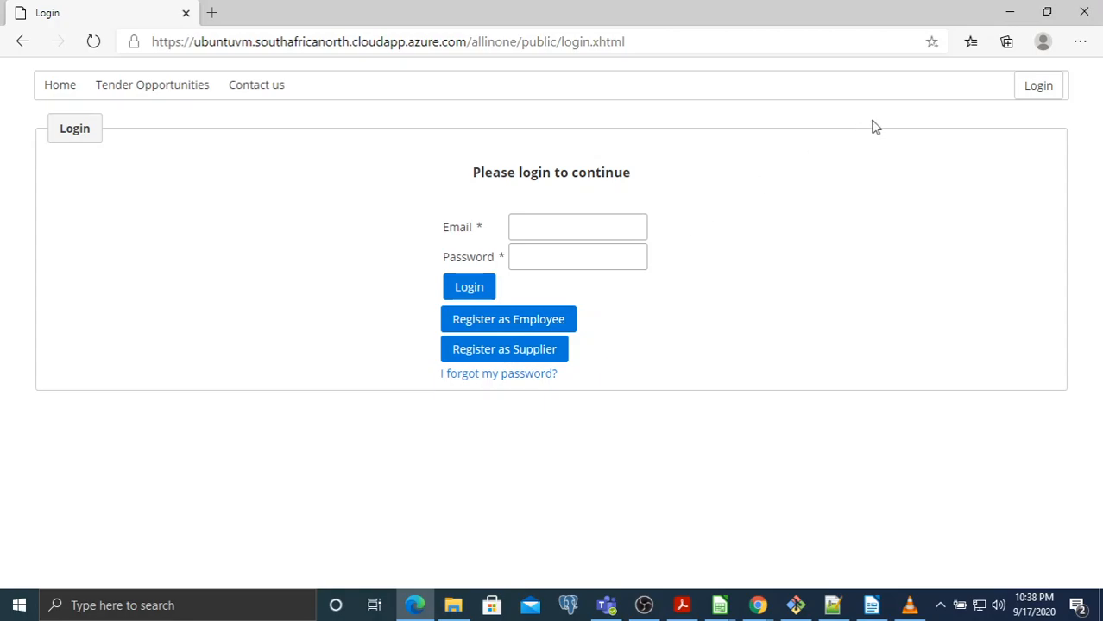
left_click(589, 228)
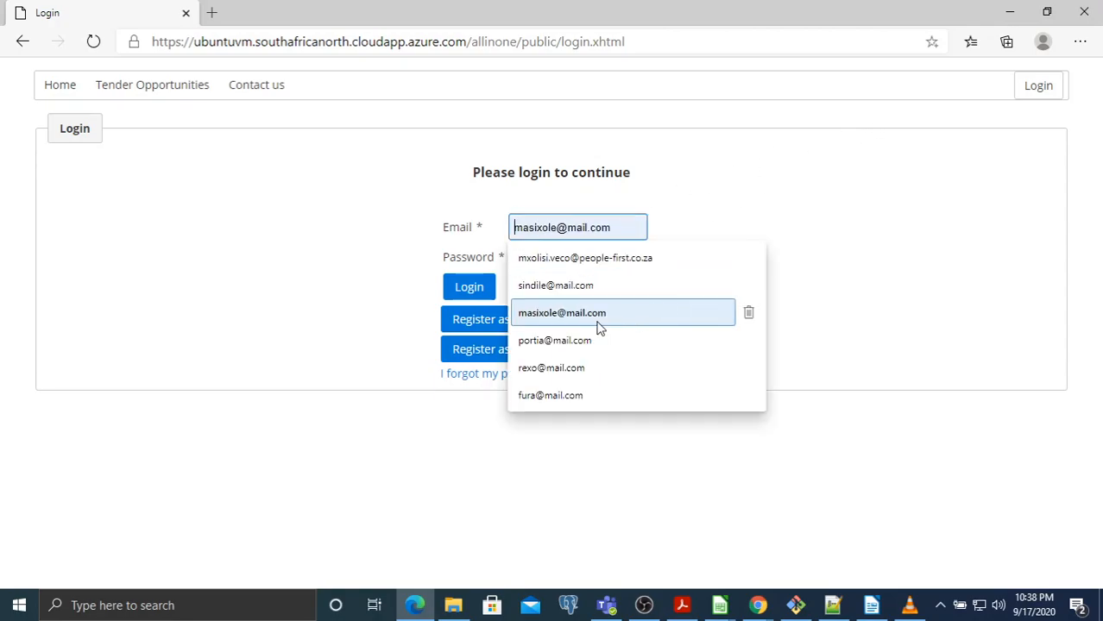
left_click(574, 340)
left_click(561, 263)
type("••")
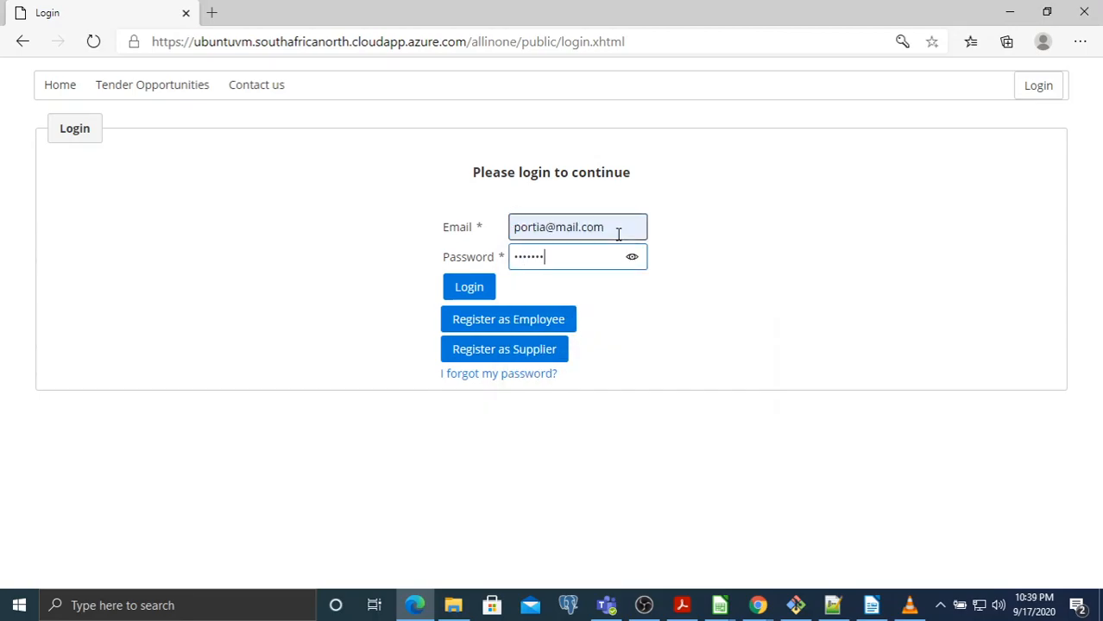
Sign in and open the 'Supply of electronic devices' tender from the tender search
left_click(479, 293)
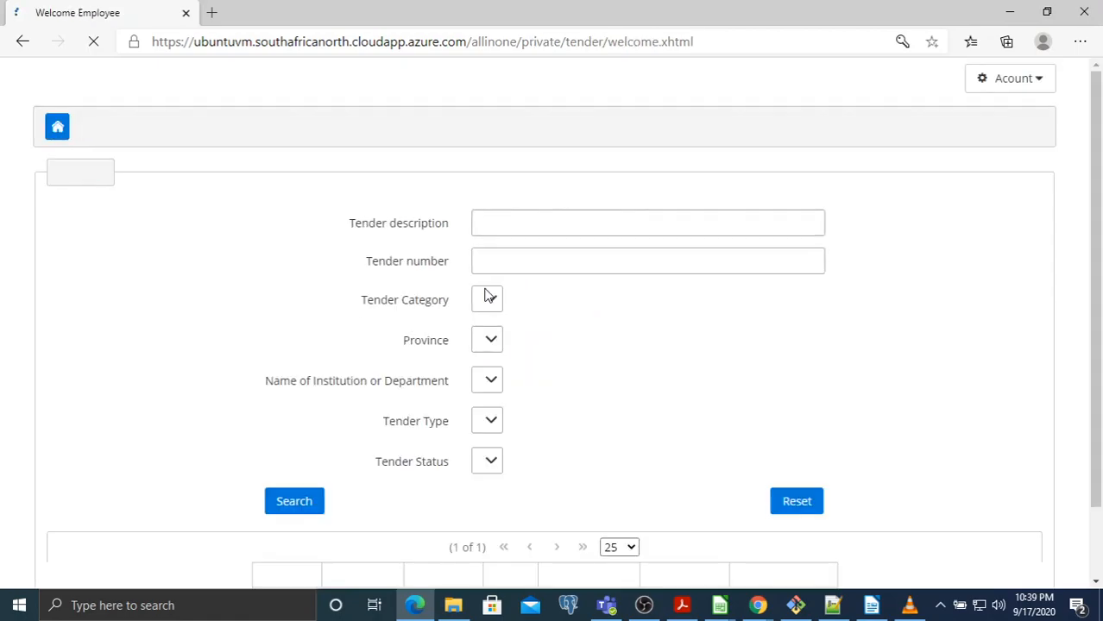
left_click(308, 508)
scroll(327, 456, "down", 1)
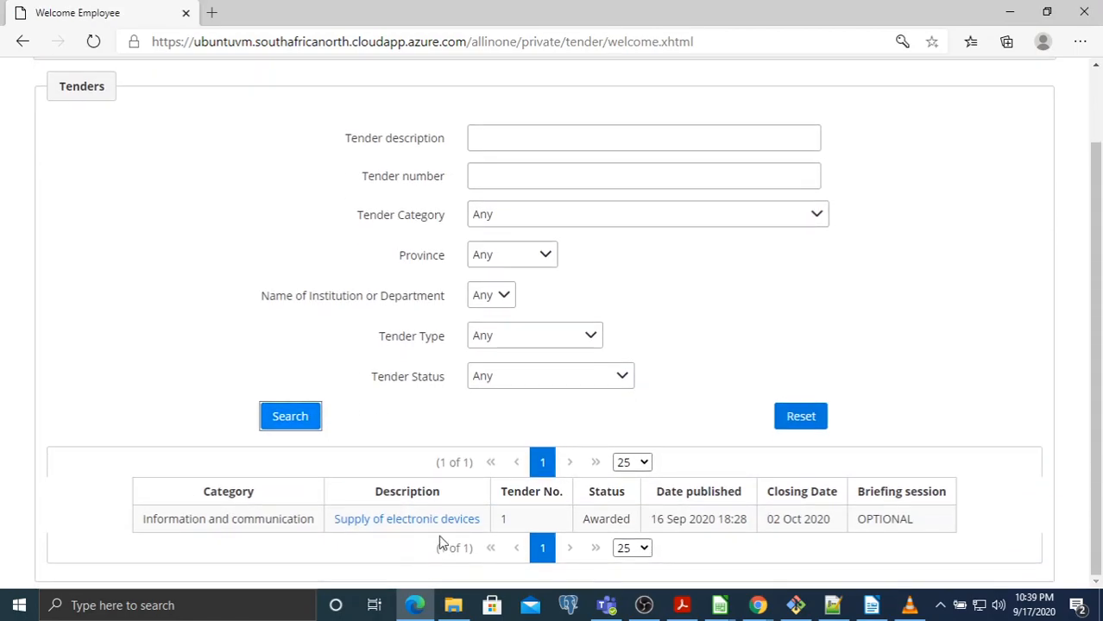
left_click(431, 524)
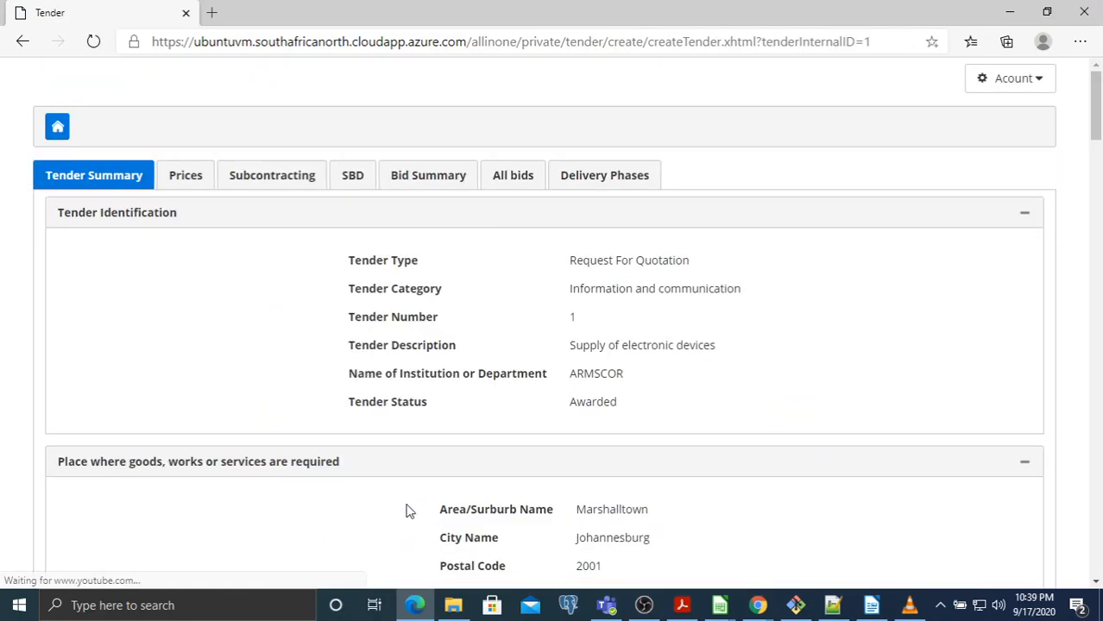
On Delivery Phases, mark the Approved statuses of Sr0001 Dell laptop and Sr0006 Huawei modem
left_click(572, 175)
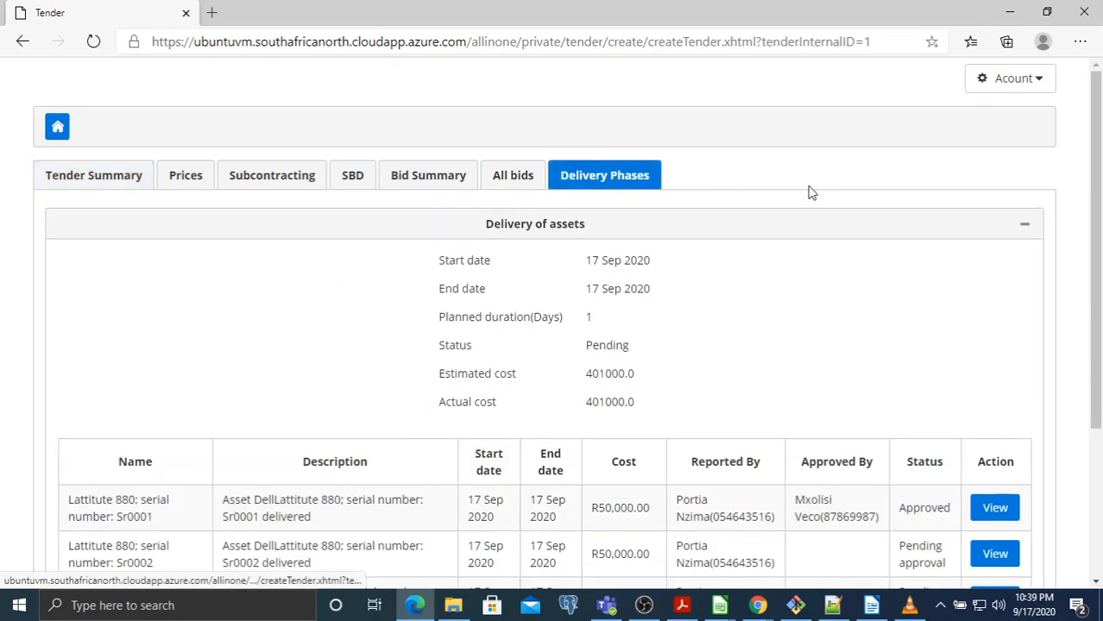
scroll(803, 194, "down", 2)
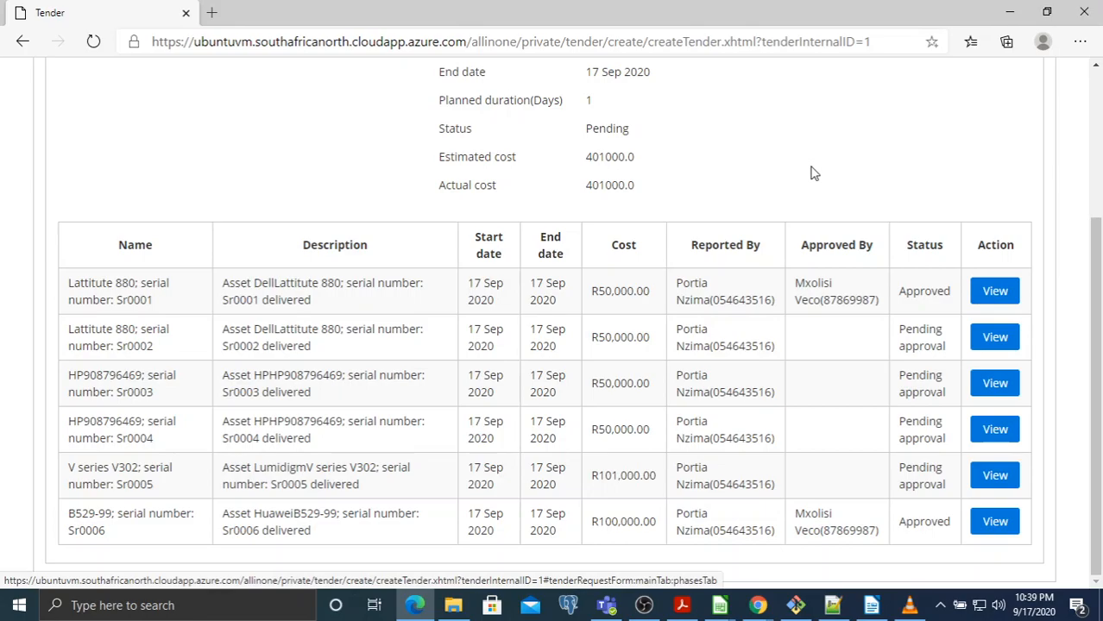
double_click(922, 291)
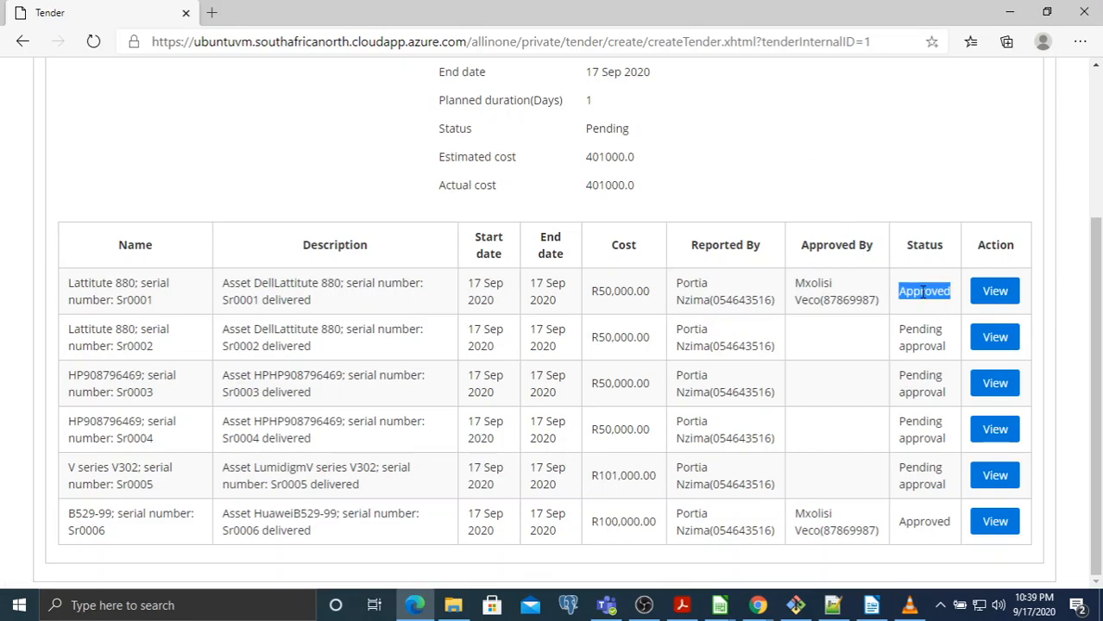
double_click(924, 522)
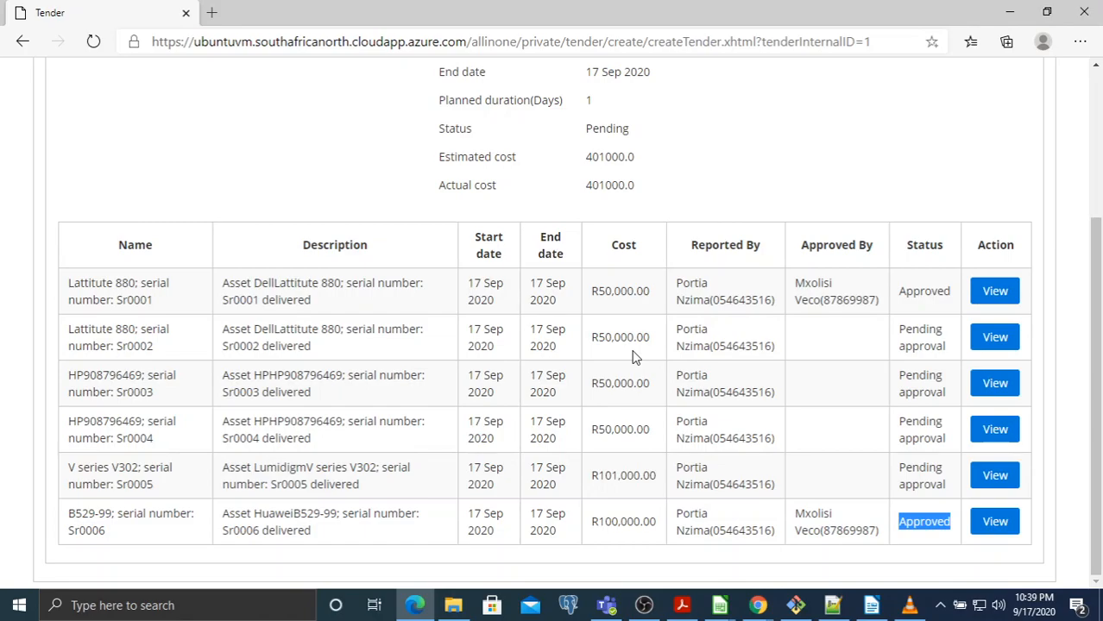
scroll(708, 276, "up", 3)
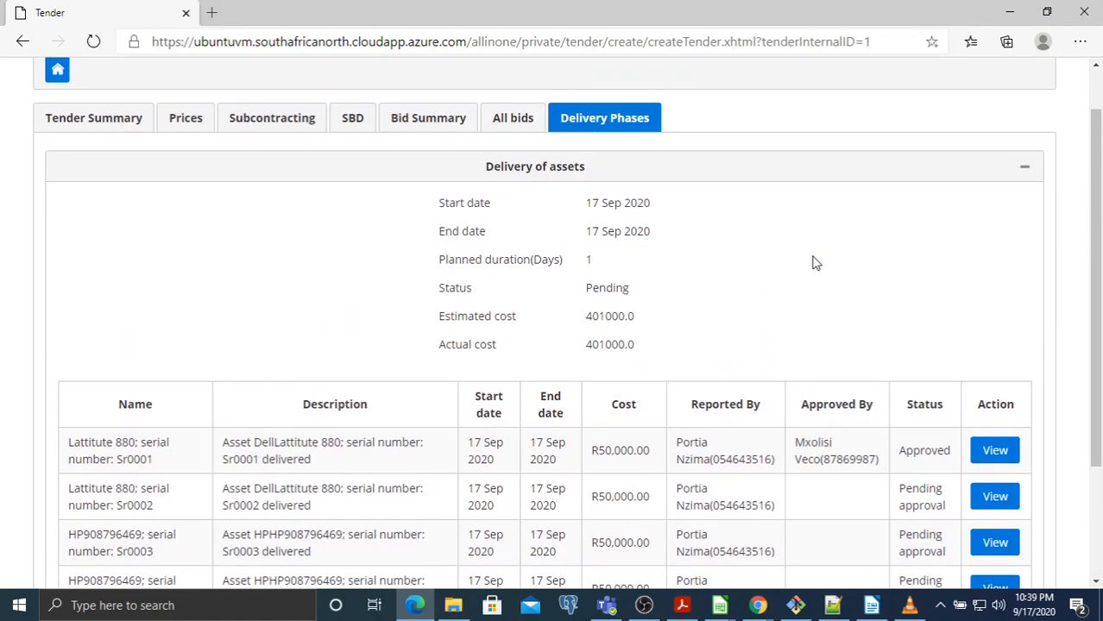
scroll(814, 264, "up", 1)
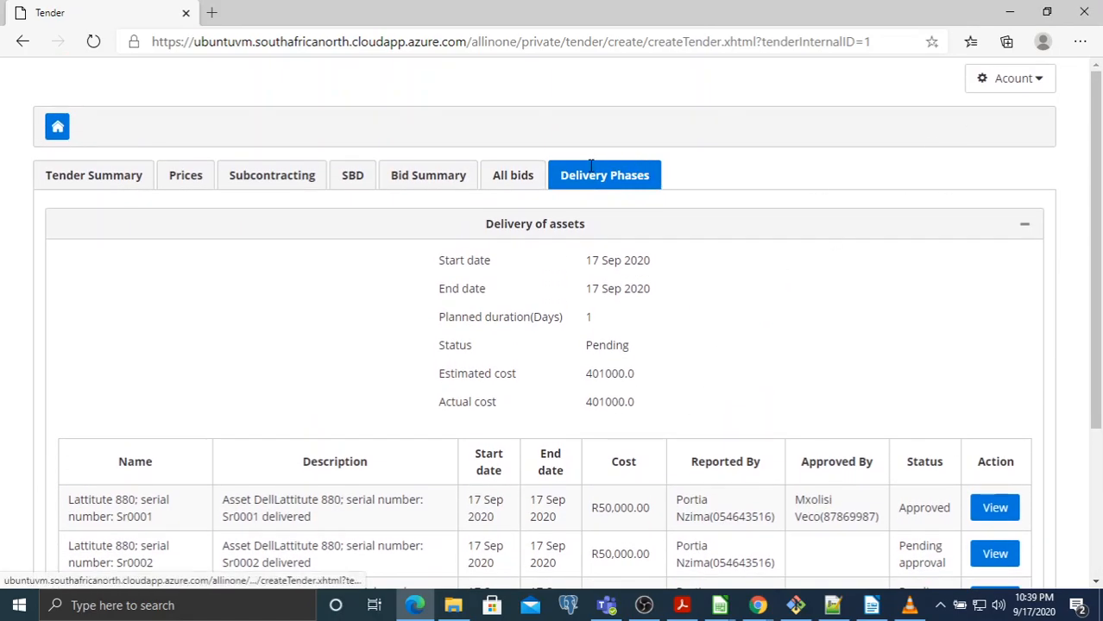
left_click(972, 90)
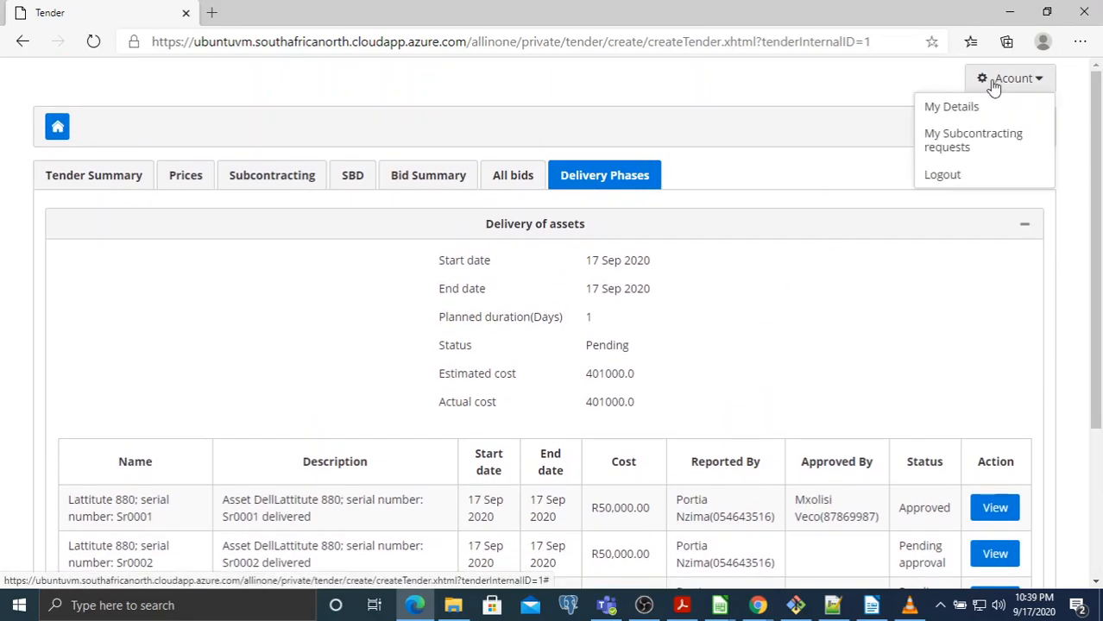
Log out and open 'Supply of electronic devices' from the public Tender Opportunities search
left_click(963, 176)
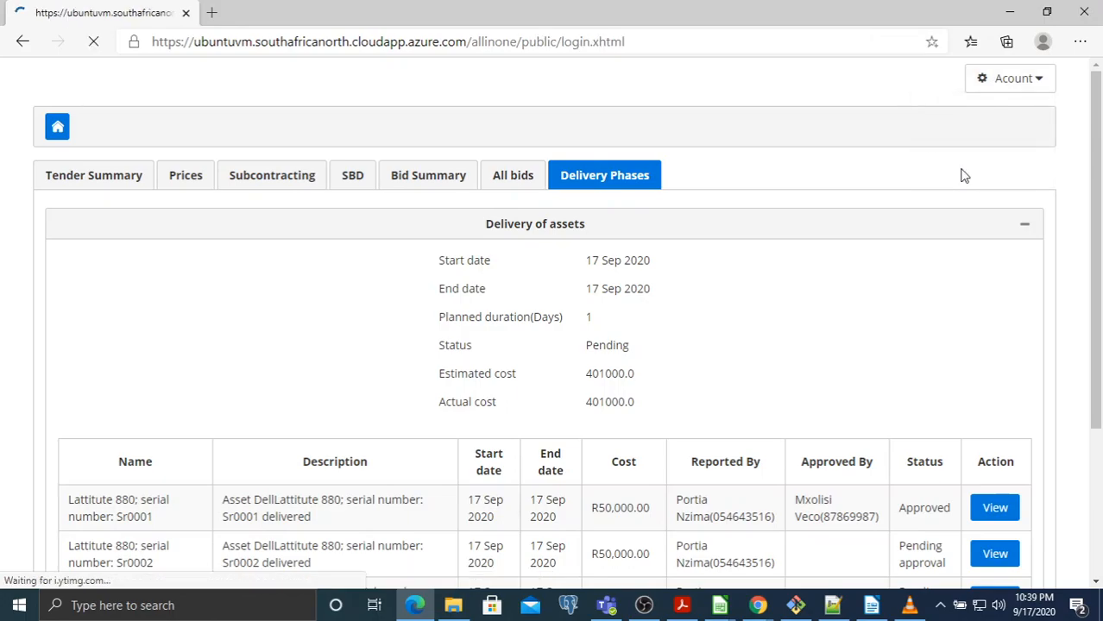
left_click(187, 97)
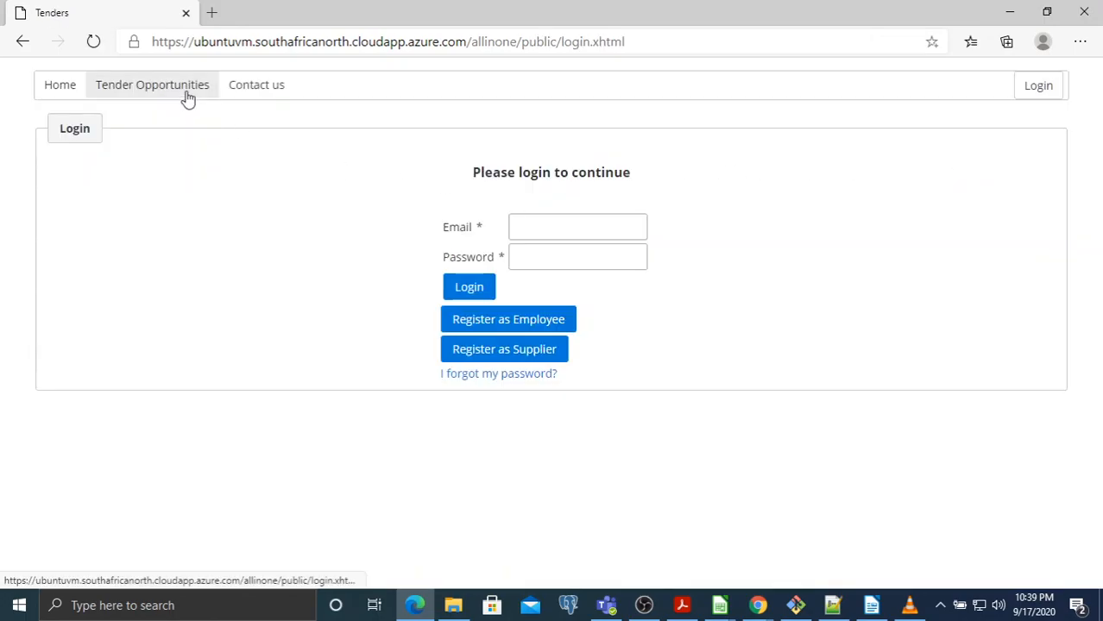
left_click(290, 410)
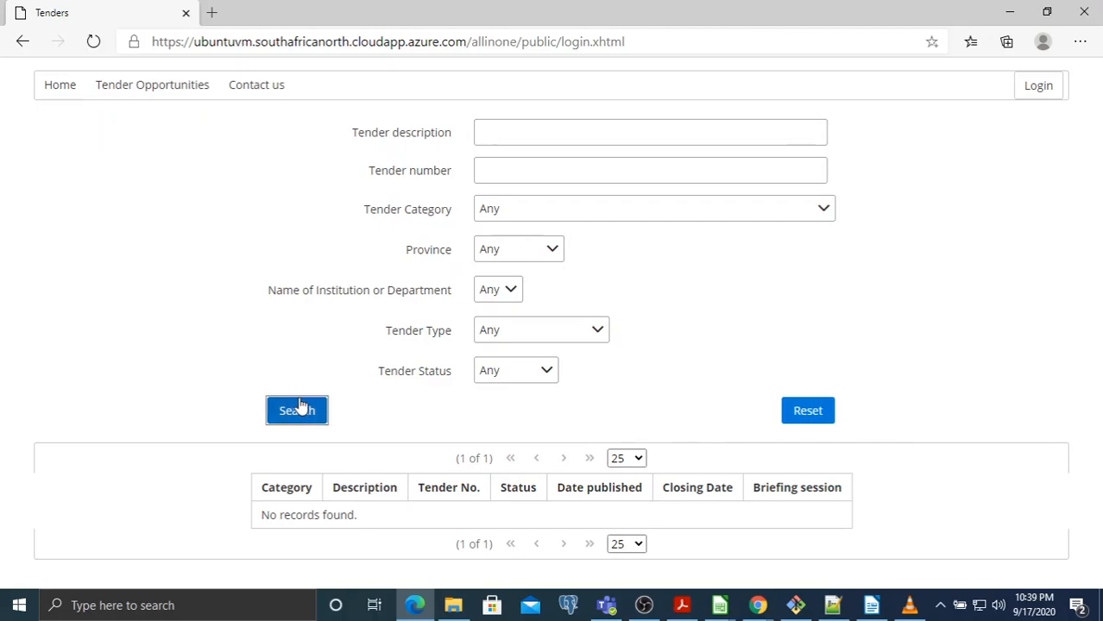
left_click(462, 521)
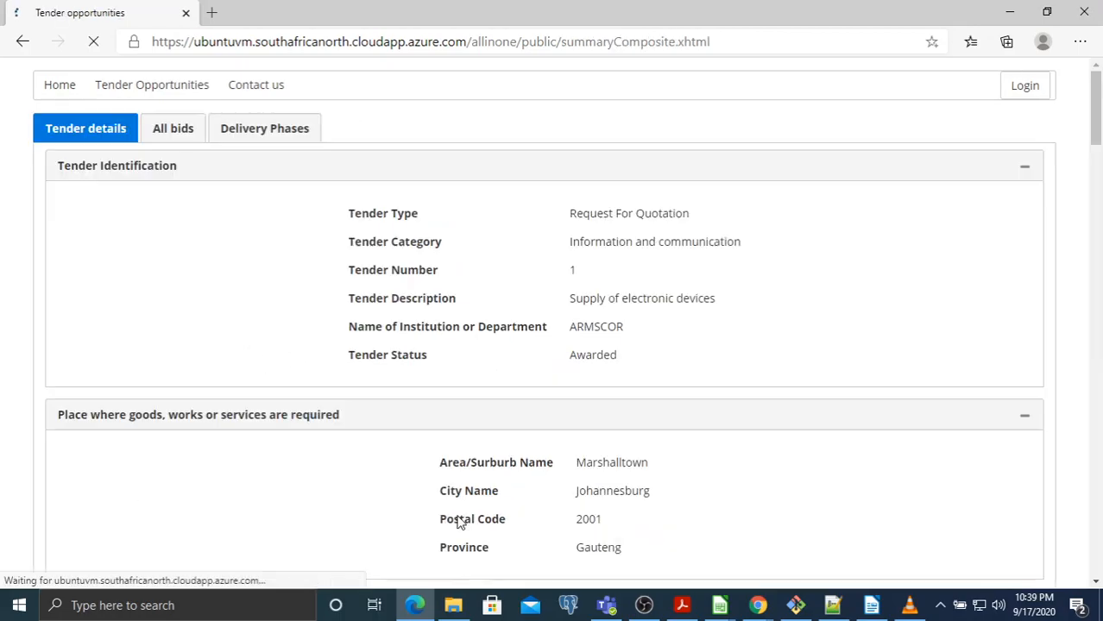
On the public Delivery Phases tab, point out Sr0001's Approved status and its approver
left_click(274, 138)
scroll(710, 201, "down", 2)
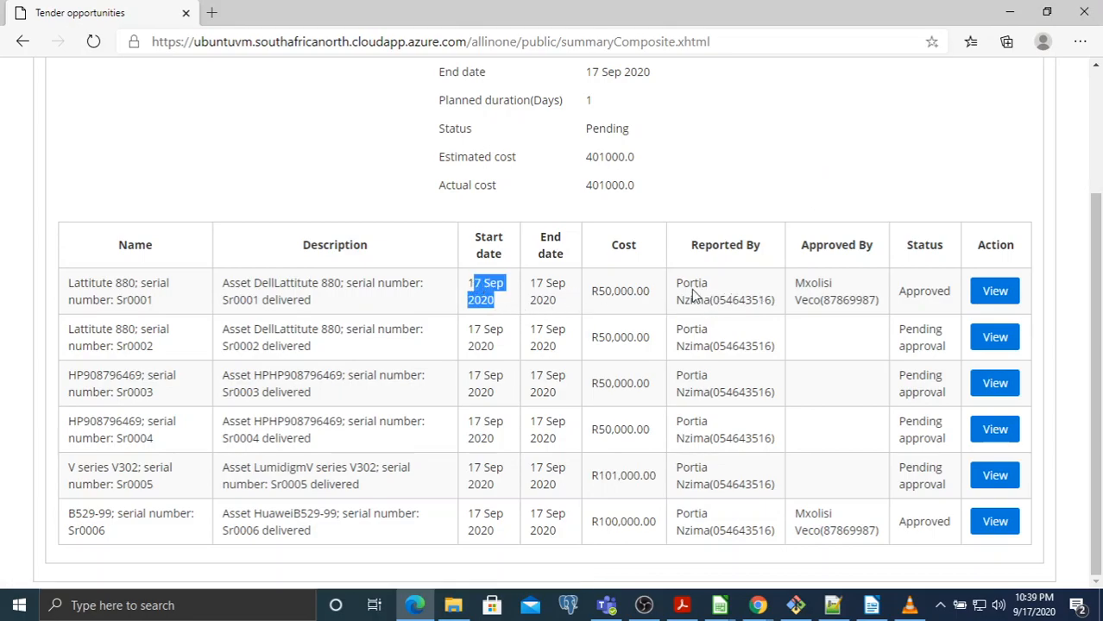
double_click(917, 289)
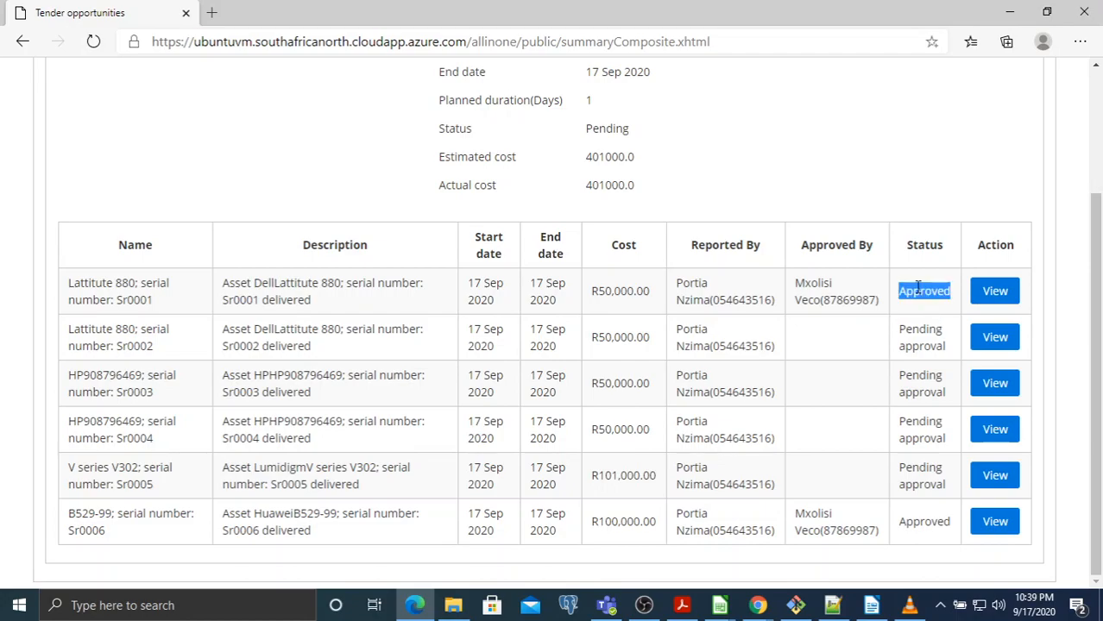
triple_click(818, 286)
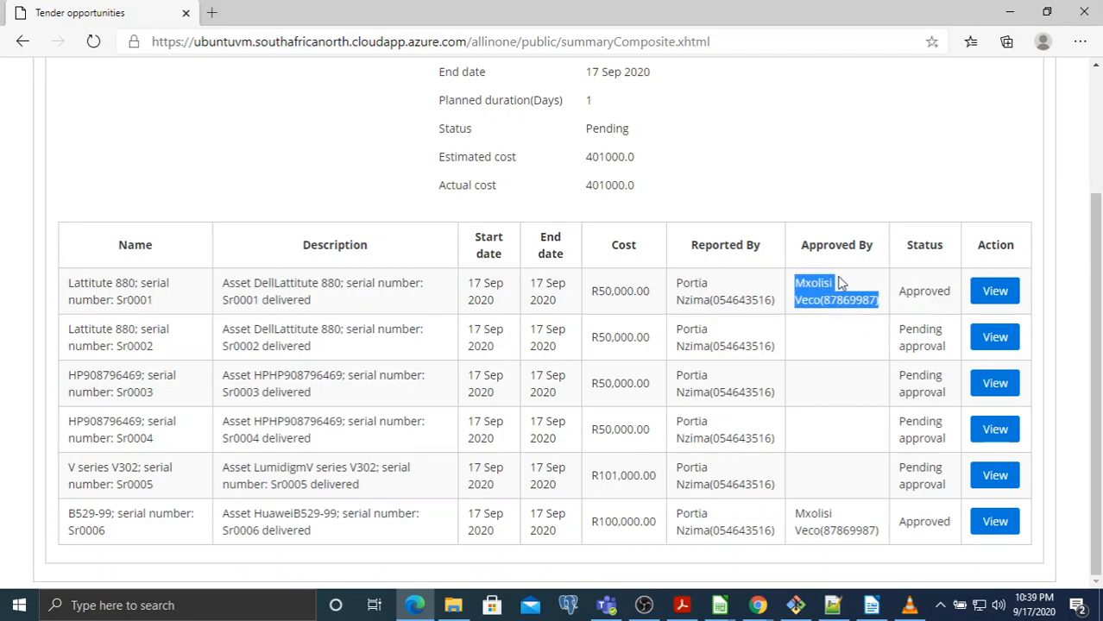
scroll(830, 277, "up", 2)
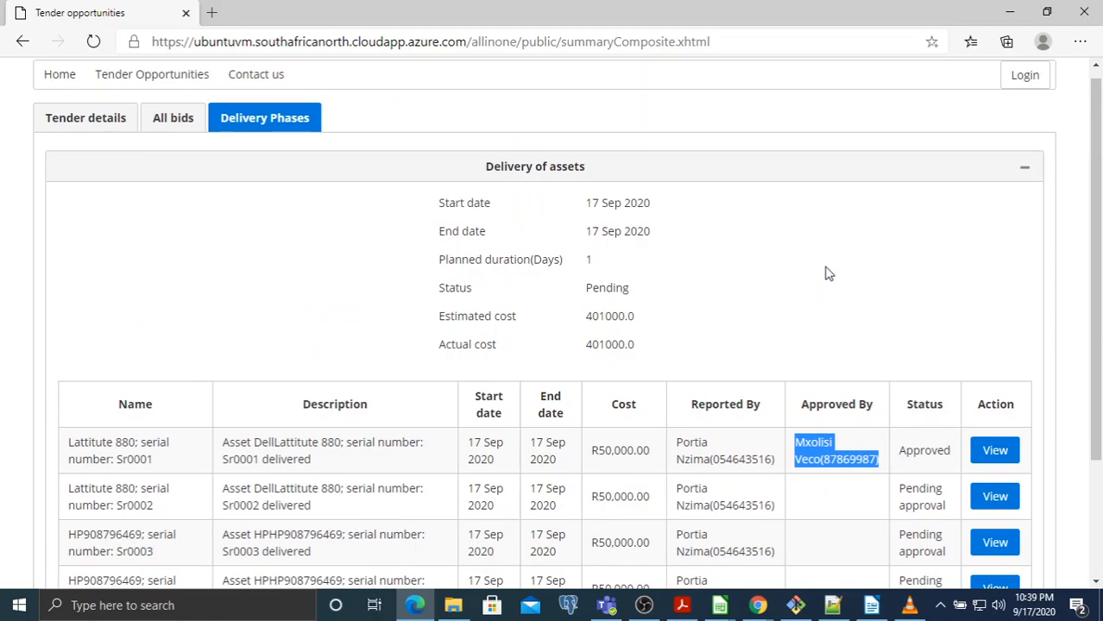
scroll(788, 261, "up", 1)
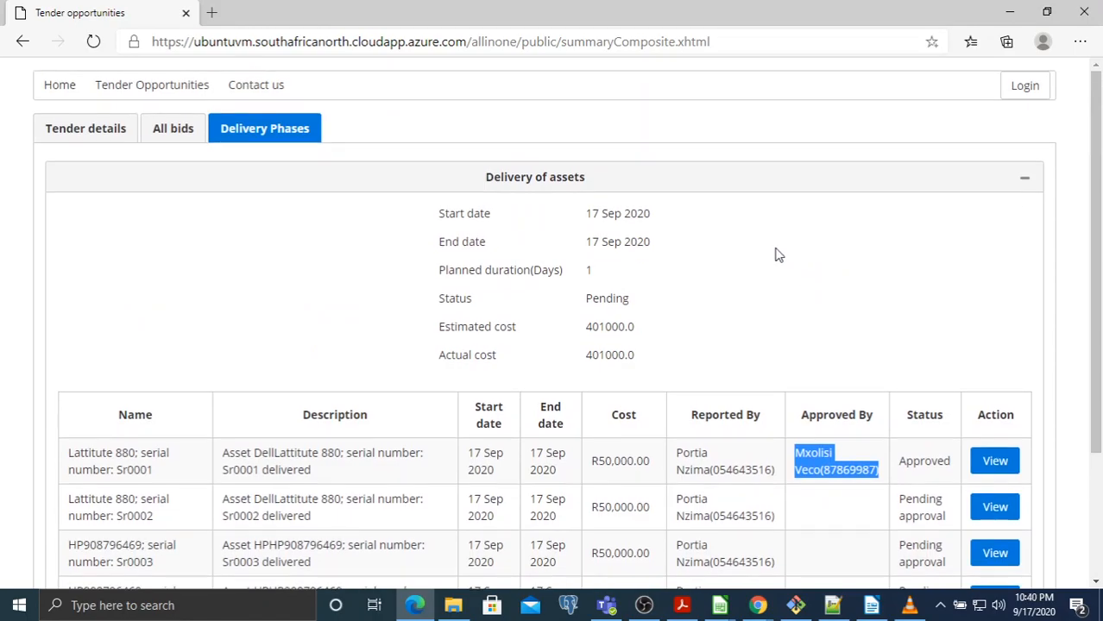
scroll(775, 254, "down", 2)
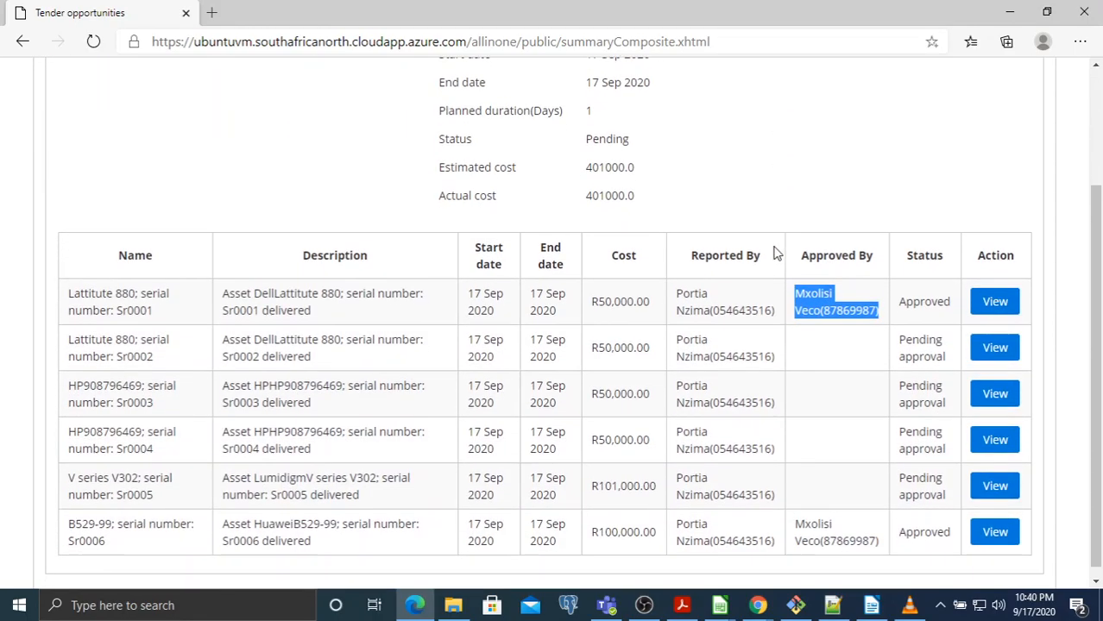
scroll(774, 252, "down", 1)
scroll(771, 251, "up", 2)
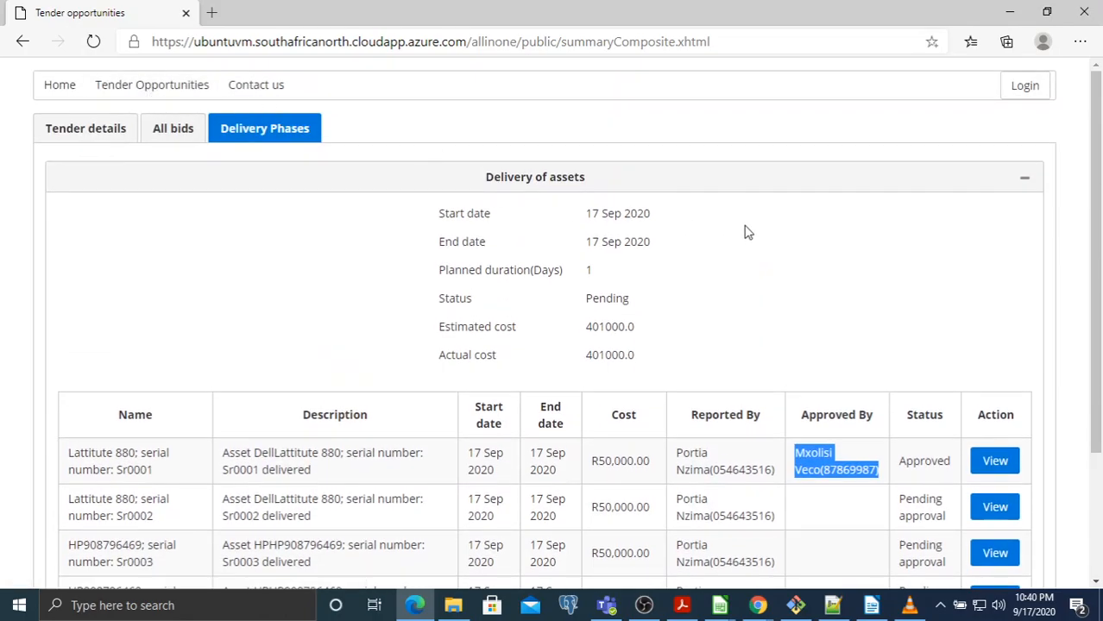
scroll(747, 233, "down", 1)
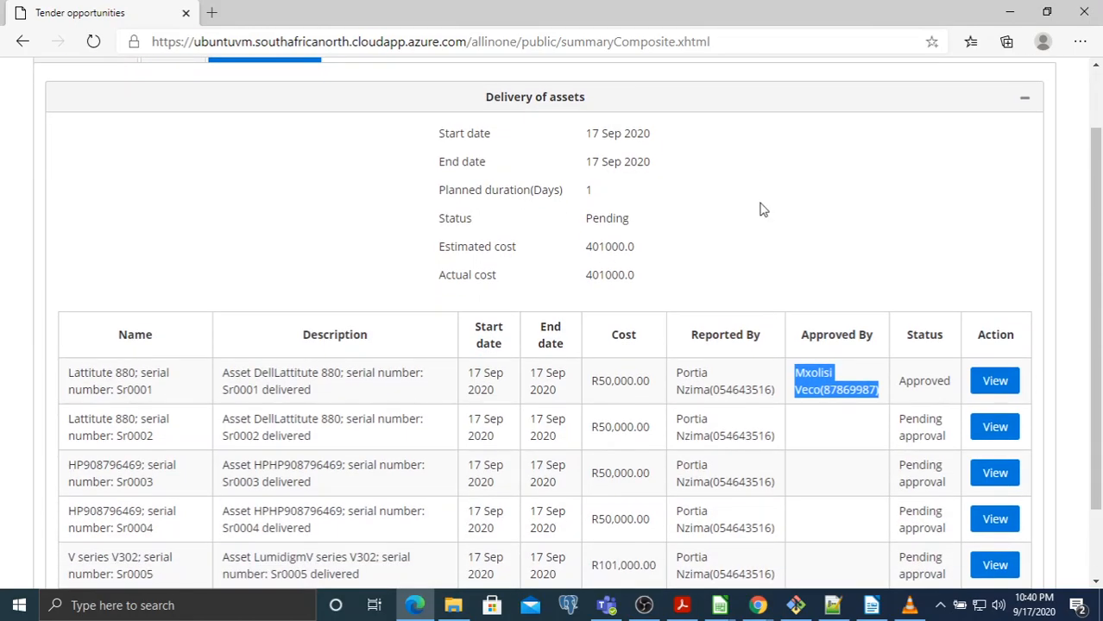
scroll(763, 207, "up", 1)
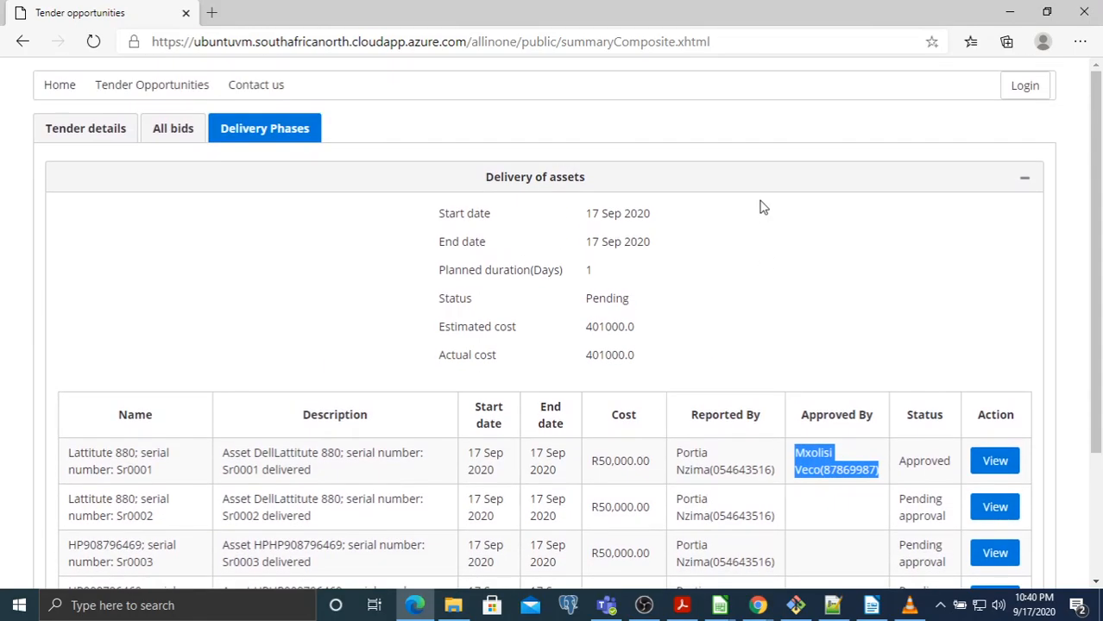
left_click(770, 208)
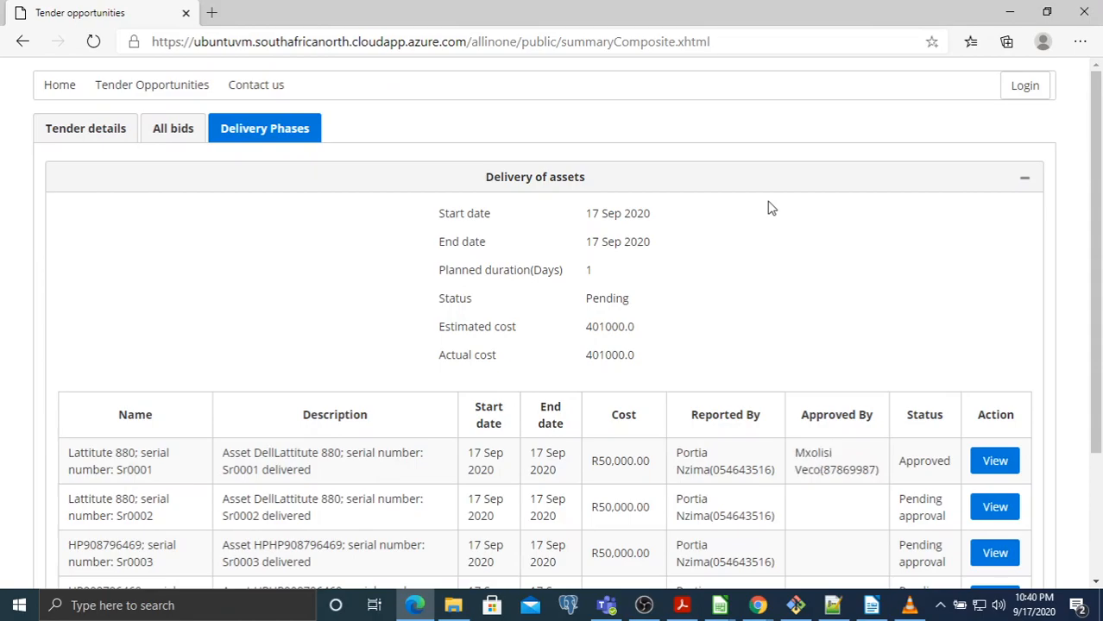